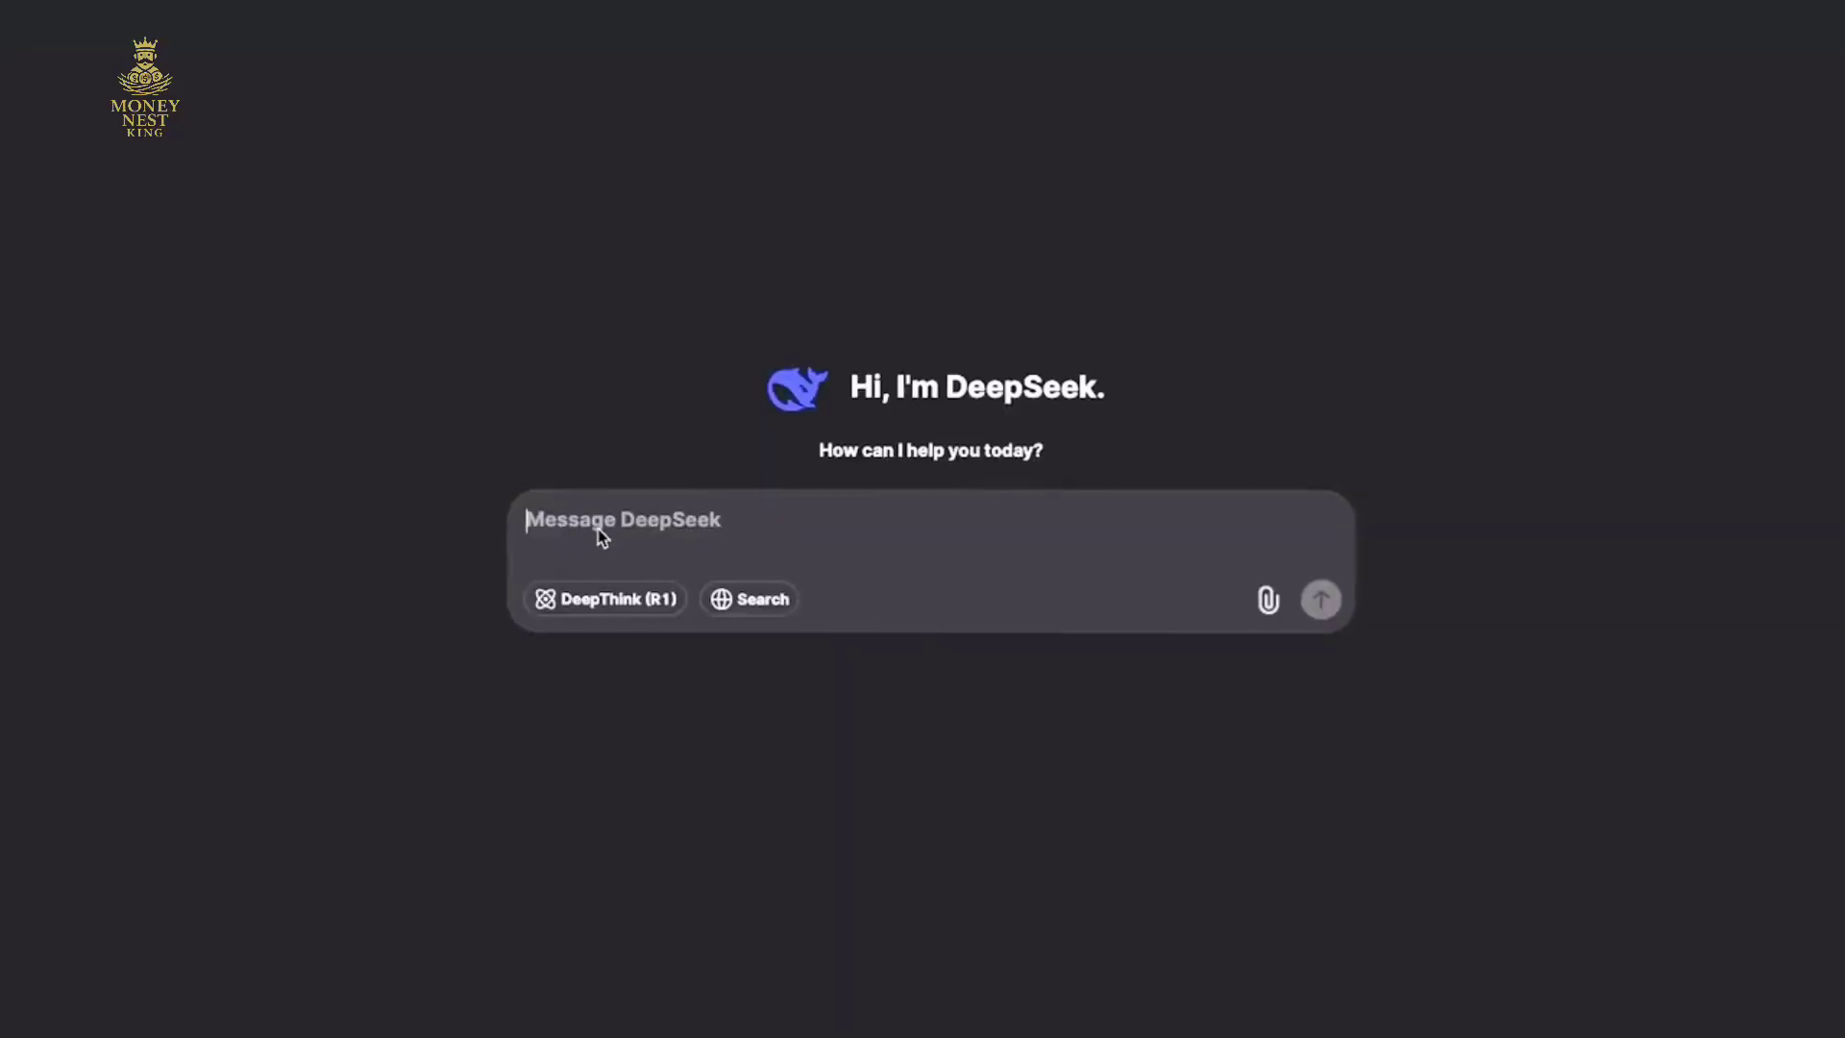
Ask DeepSeek for a 200-word animated bunny storyline about family and adventure starting with 'This is Binky.', and put the story in Google Docs.
type("\"Create a fun and engaging animated storyline featuring a lively bunny who loves to hop around. The story should include strong themes of family, sibling bonds, and a series of whimsical adventures. Introduce a protective elder sibling and build emotional layers to resonate with both children and adults. Make sure it's written as a storyline, with a clear beginning, middle, and end, keeping it around 200 words. Add subtle twists and moments of depth to keep it captivating. Start the story with: 'This is Binky.'\"")
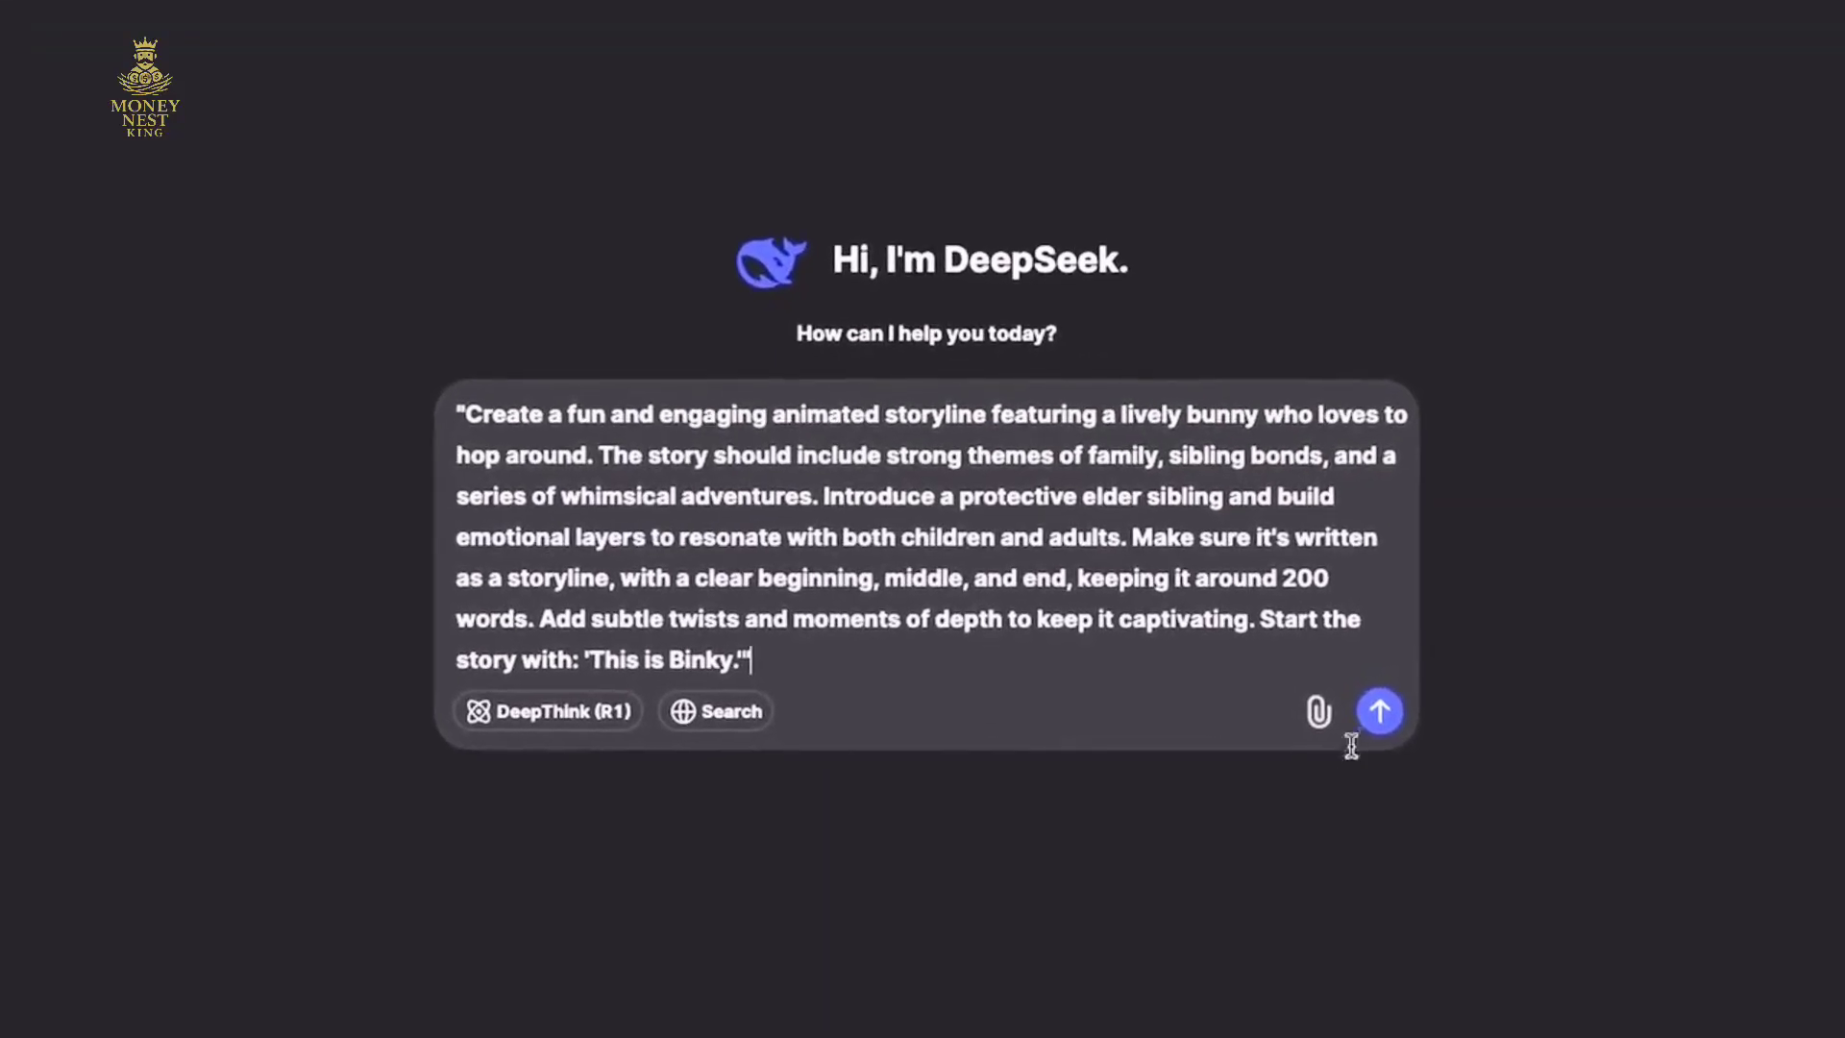
left_click(1376, 712)
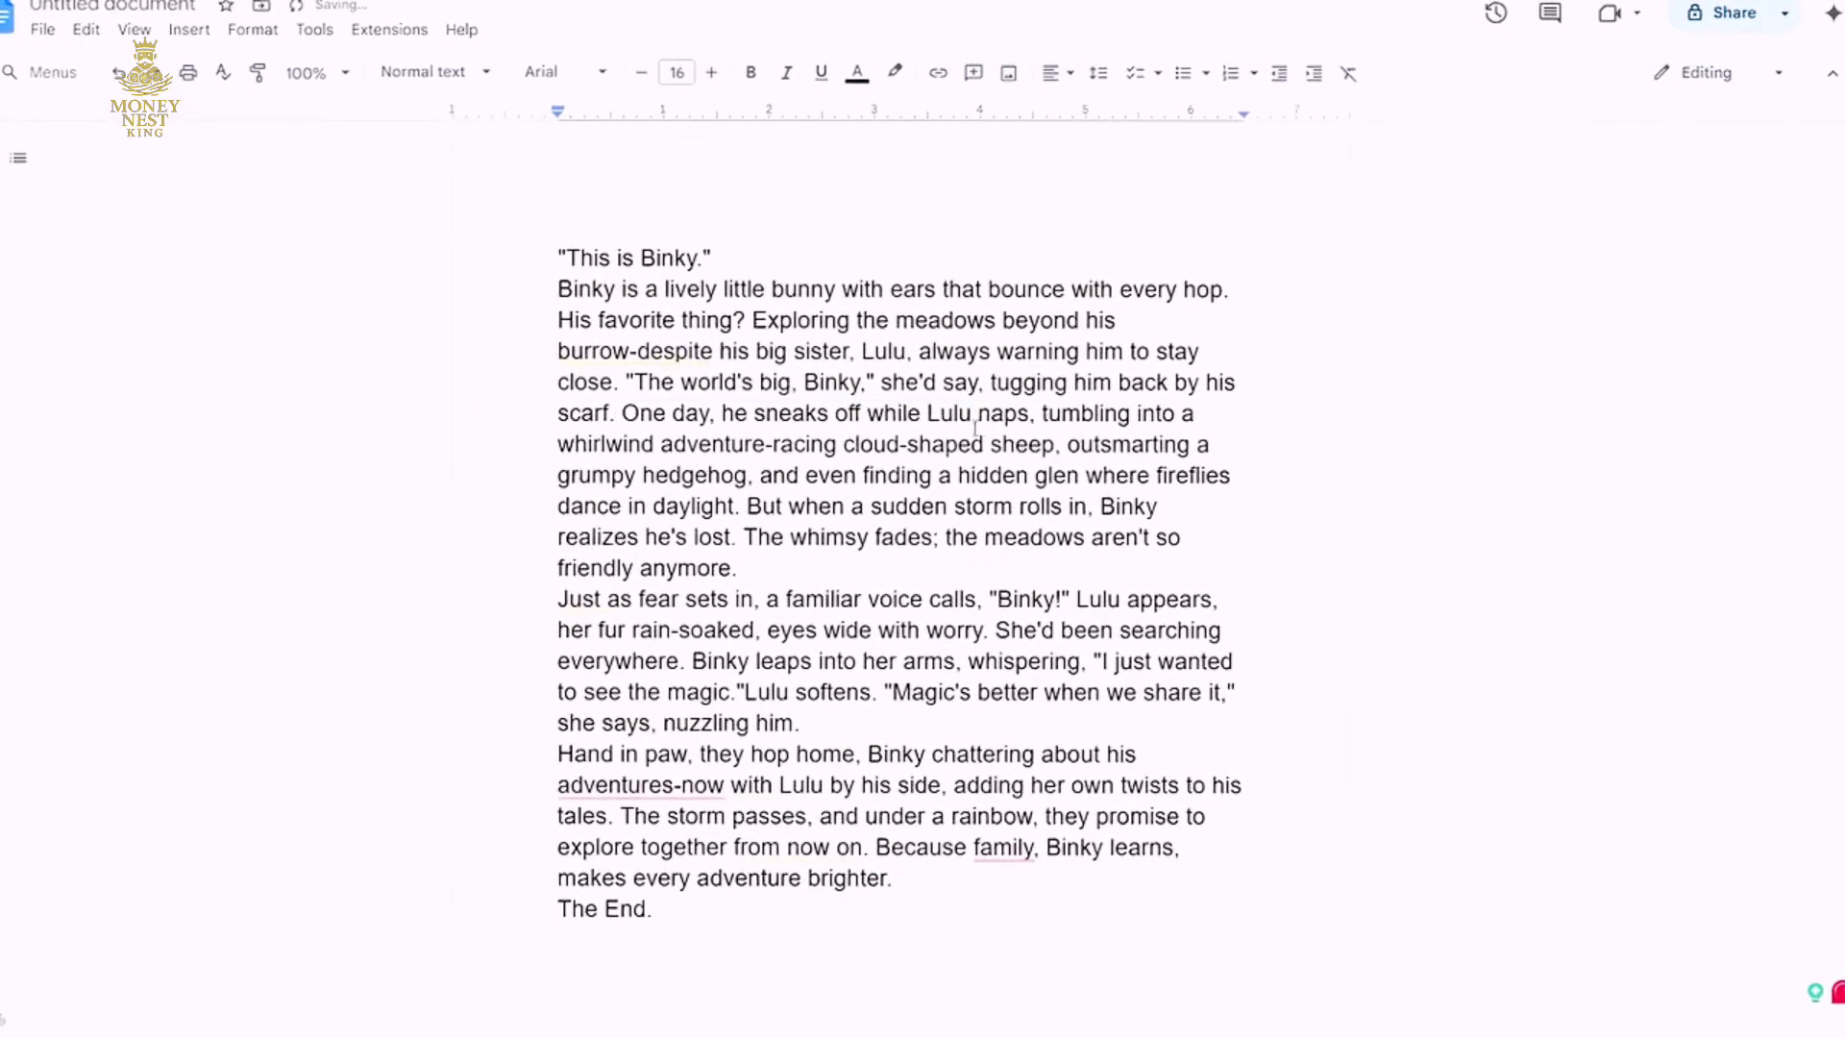
left_click(696, 423)
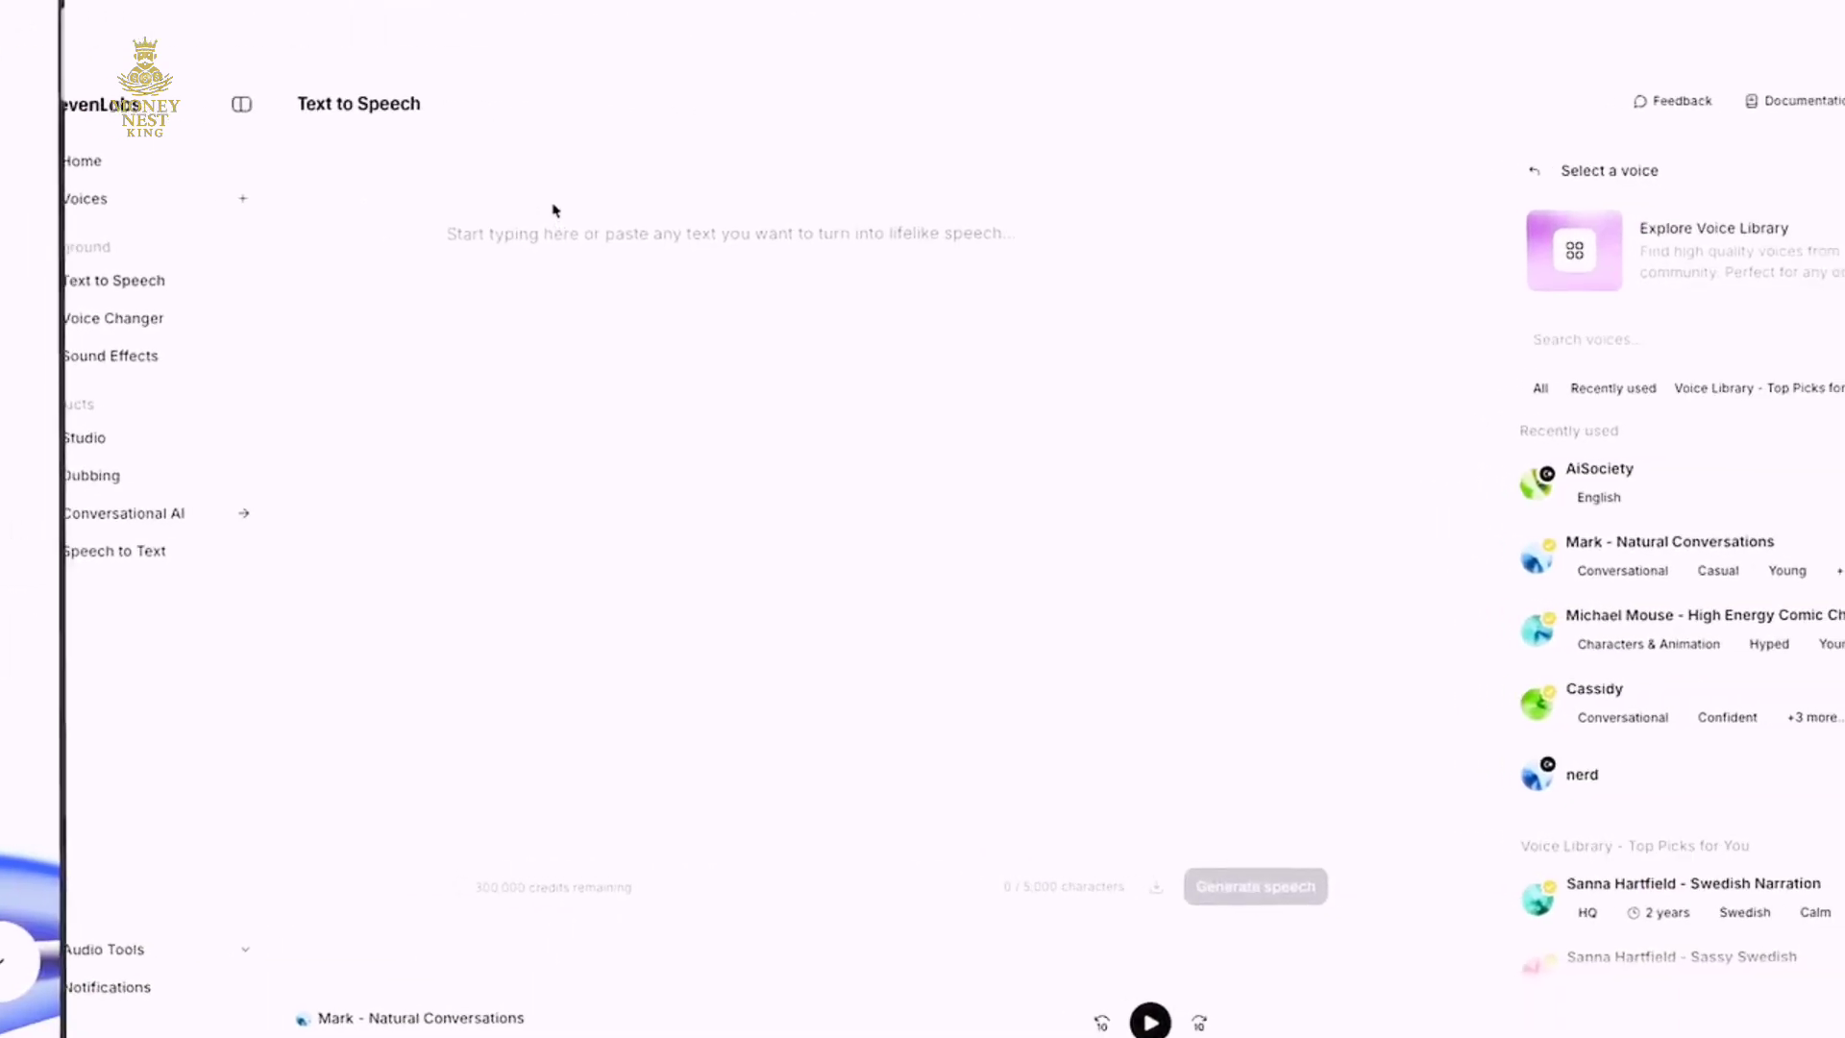
In ElevenLabs Text to Speech, insert the Binky story, preview and select the Mark - Natural Conversations voice, and generate the speech.
key("ctrl+v")
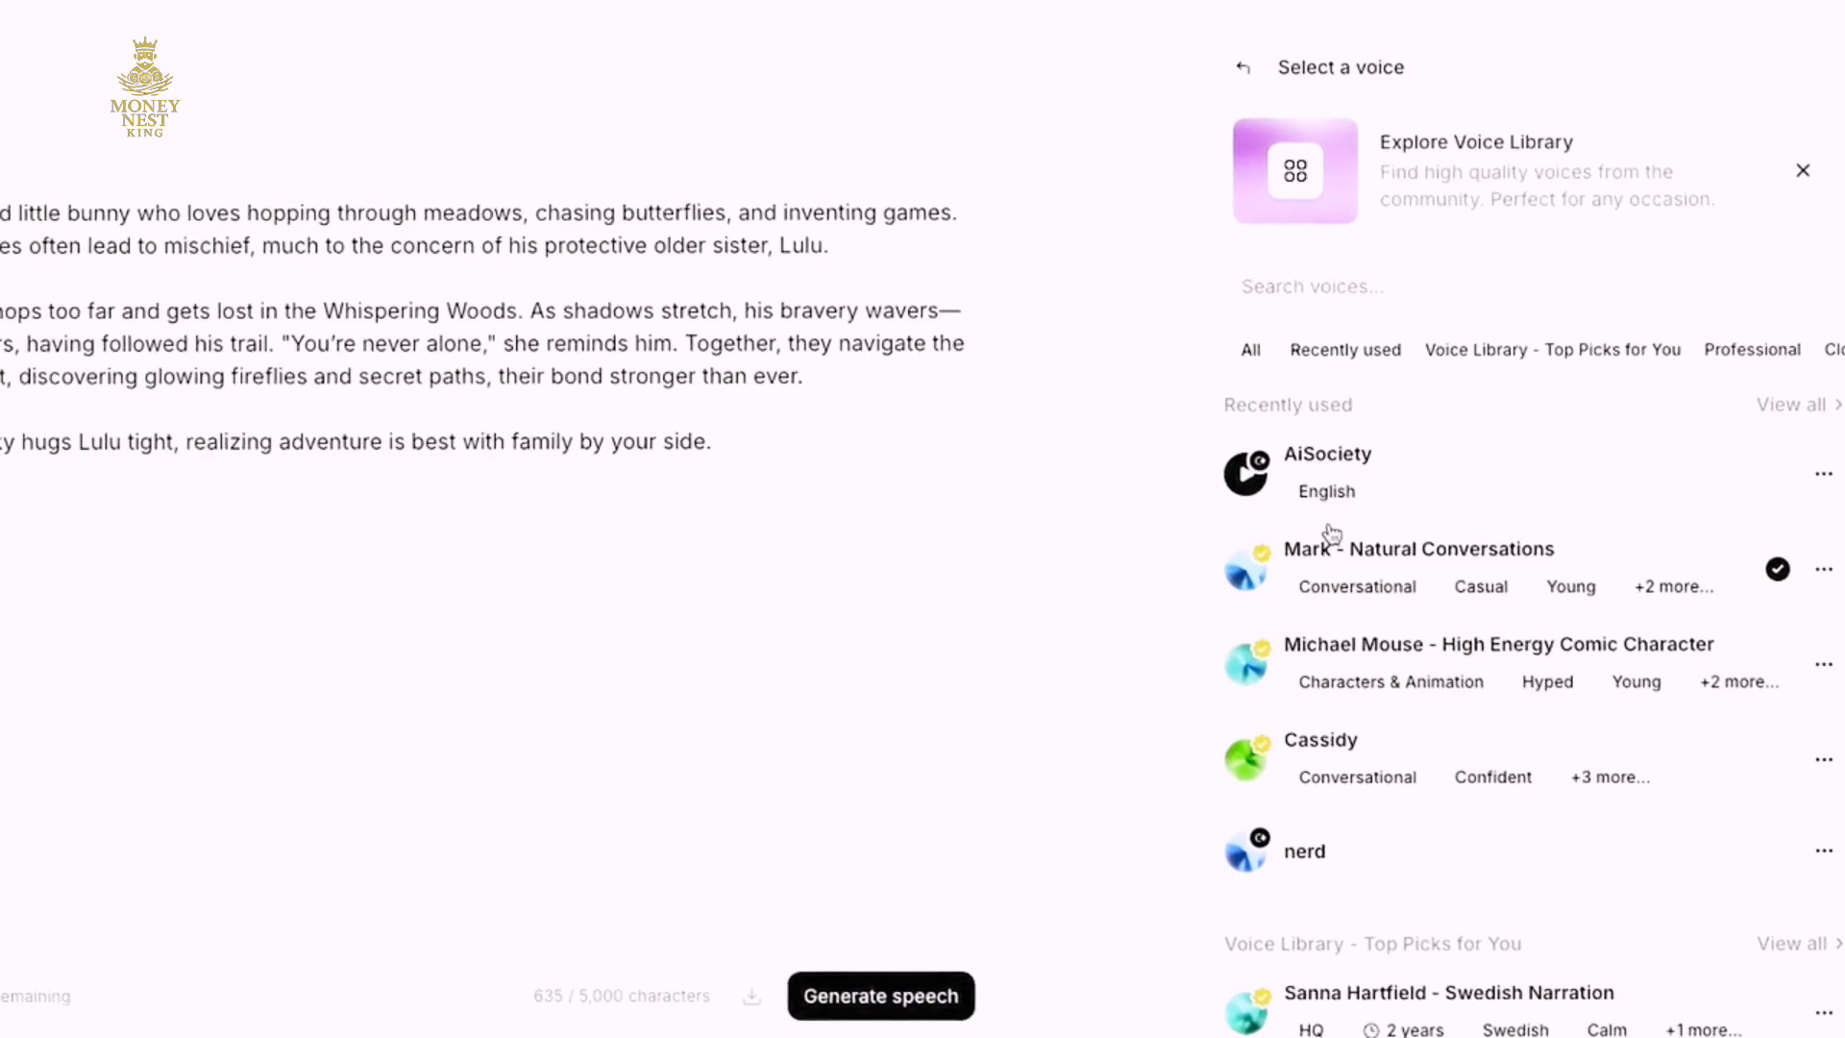
left_click(1247, 574)
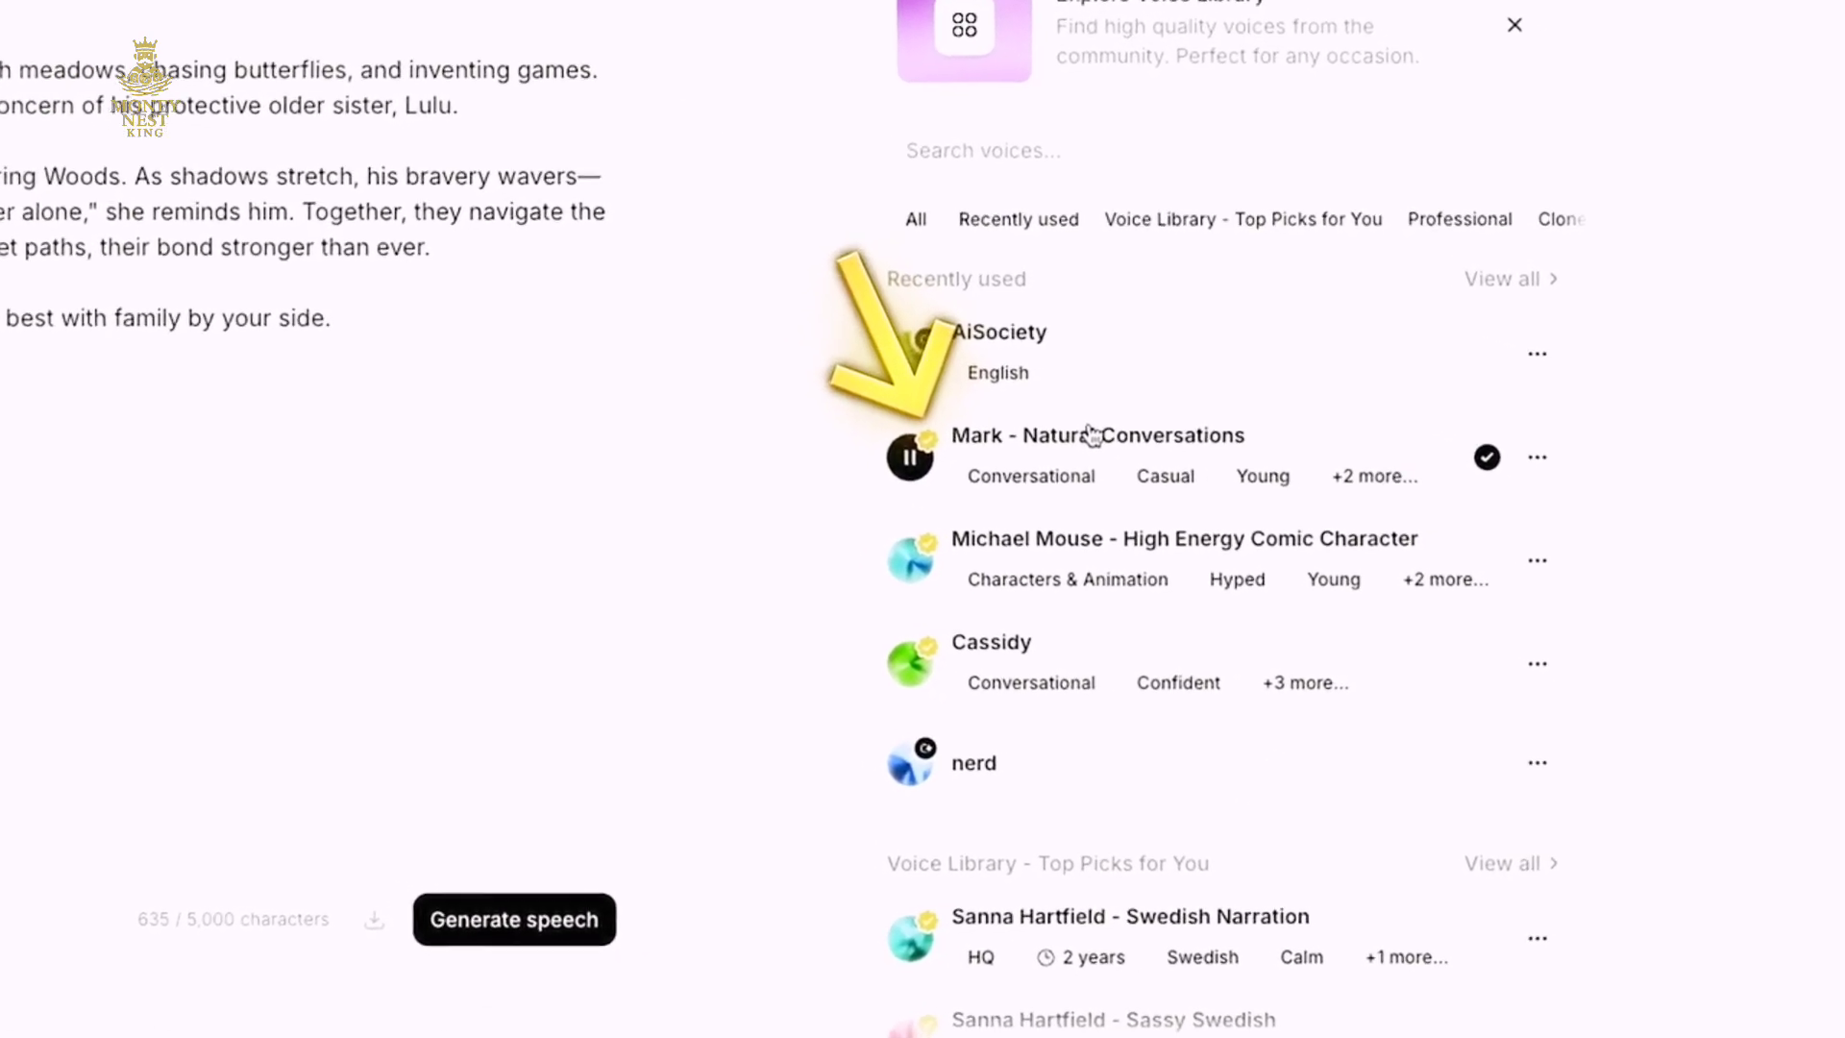
left_click(1150, 456)
left_click(644, 881)
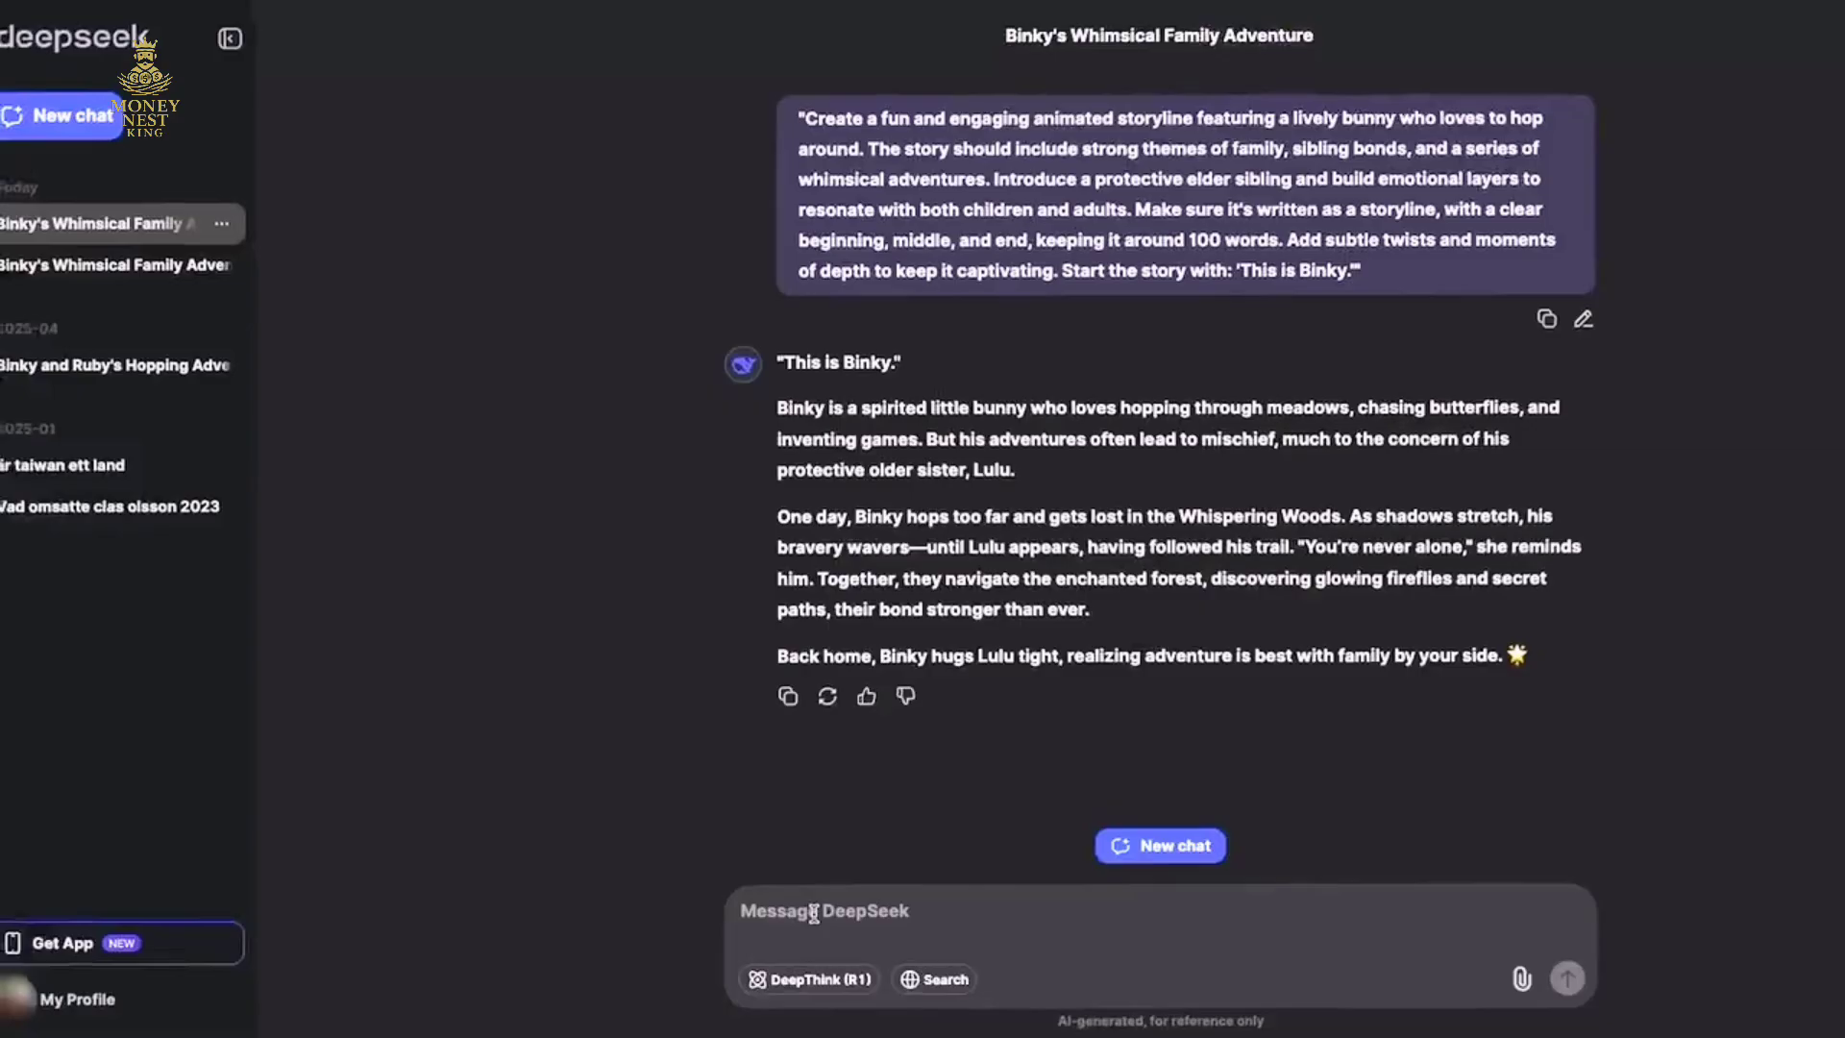
In DeepSeek, request at least 30 detailed text-to-image prompts covering every story scene, with bracketed character descriptions and under 50 words each.
type("For each scene in the storyline, create a detailed prompt for a text-to-image AI. Each prompt should include the setting, character descriptions, actions, mood, lighting, colors, and optionally an art style. Make sure the prompts visually capture each scene accurately to match the storyline.\"  We need at least 30 prompts, covering every single scene. If a scene has multiple parts, provide separate prompts for each segment. Always describe characters in brackets when they are mentioned, since the text-to-image AI has no memory. Be sure to give very detailed descriptions (under 50 words) for every character and environment.")
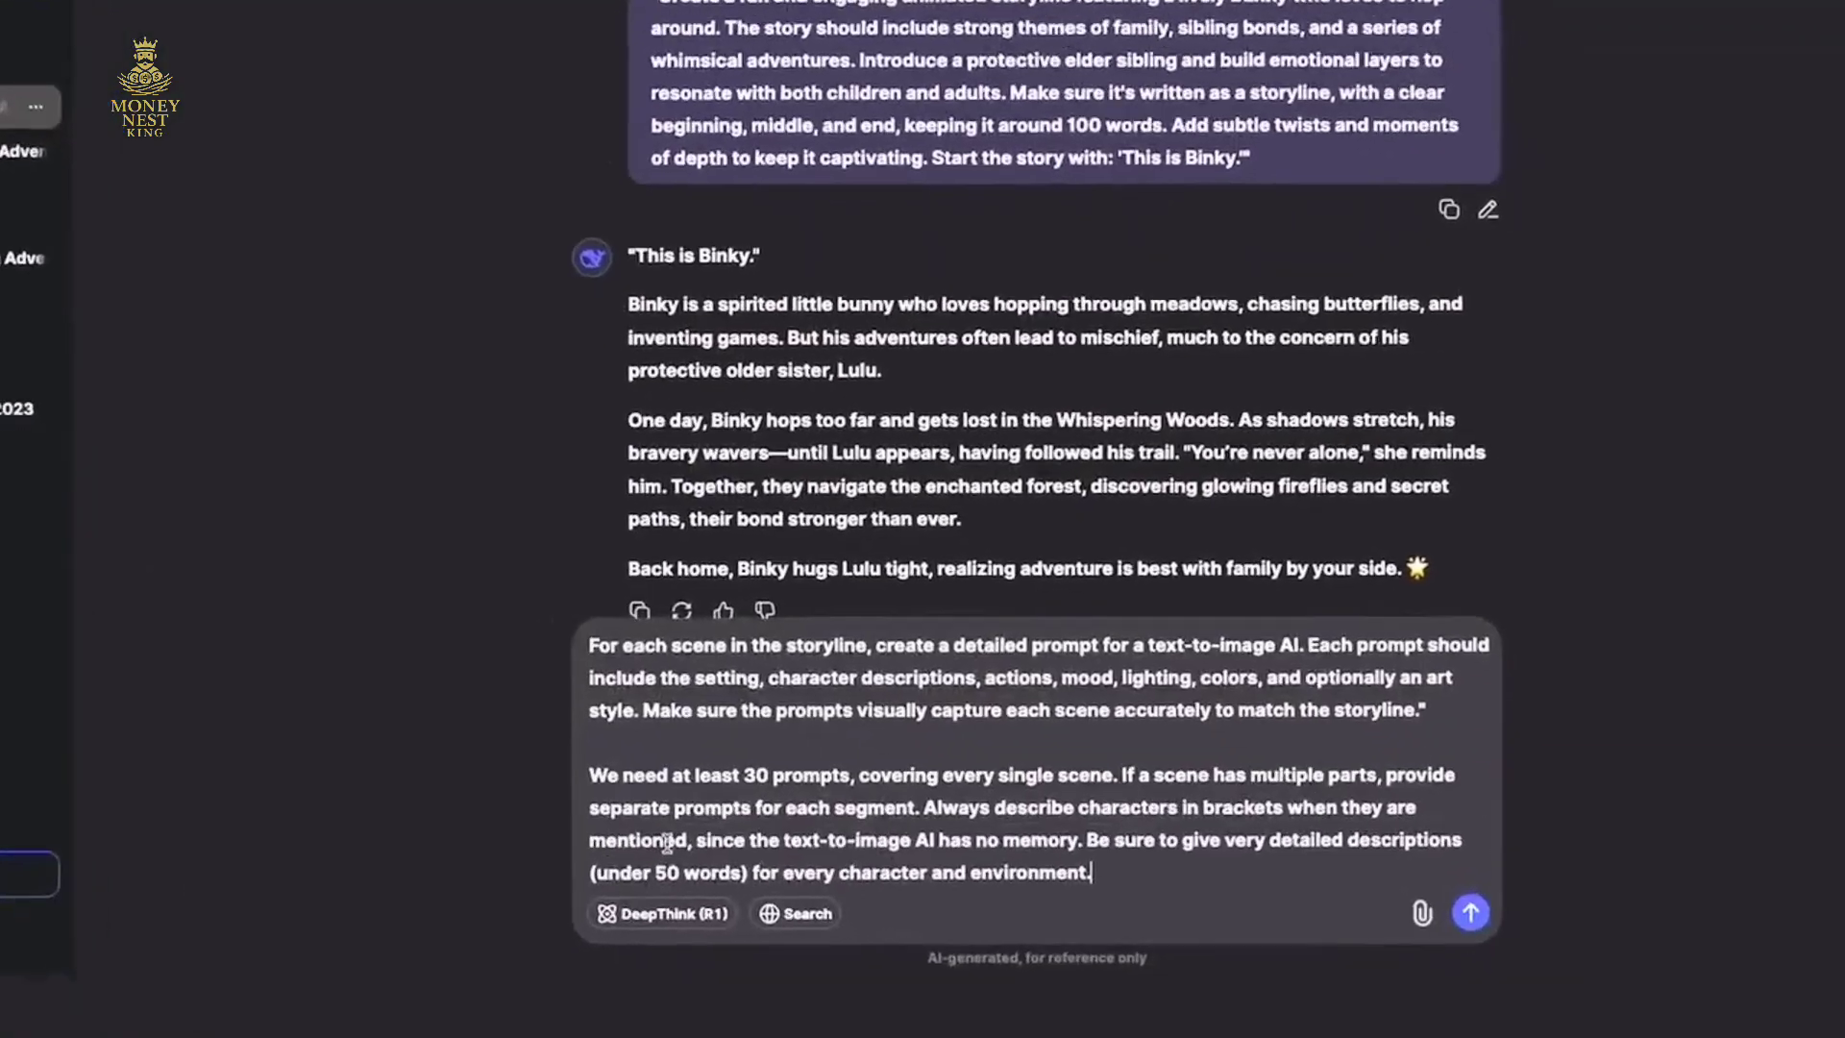
key("Return")
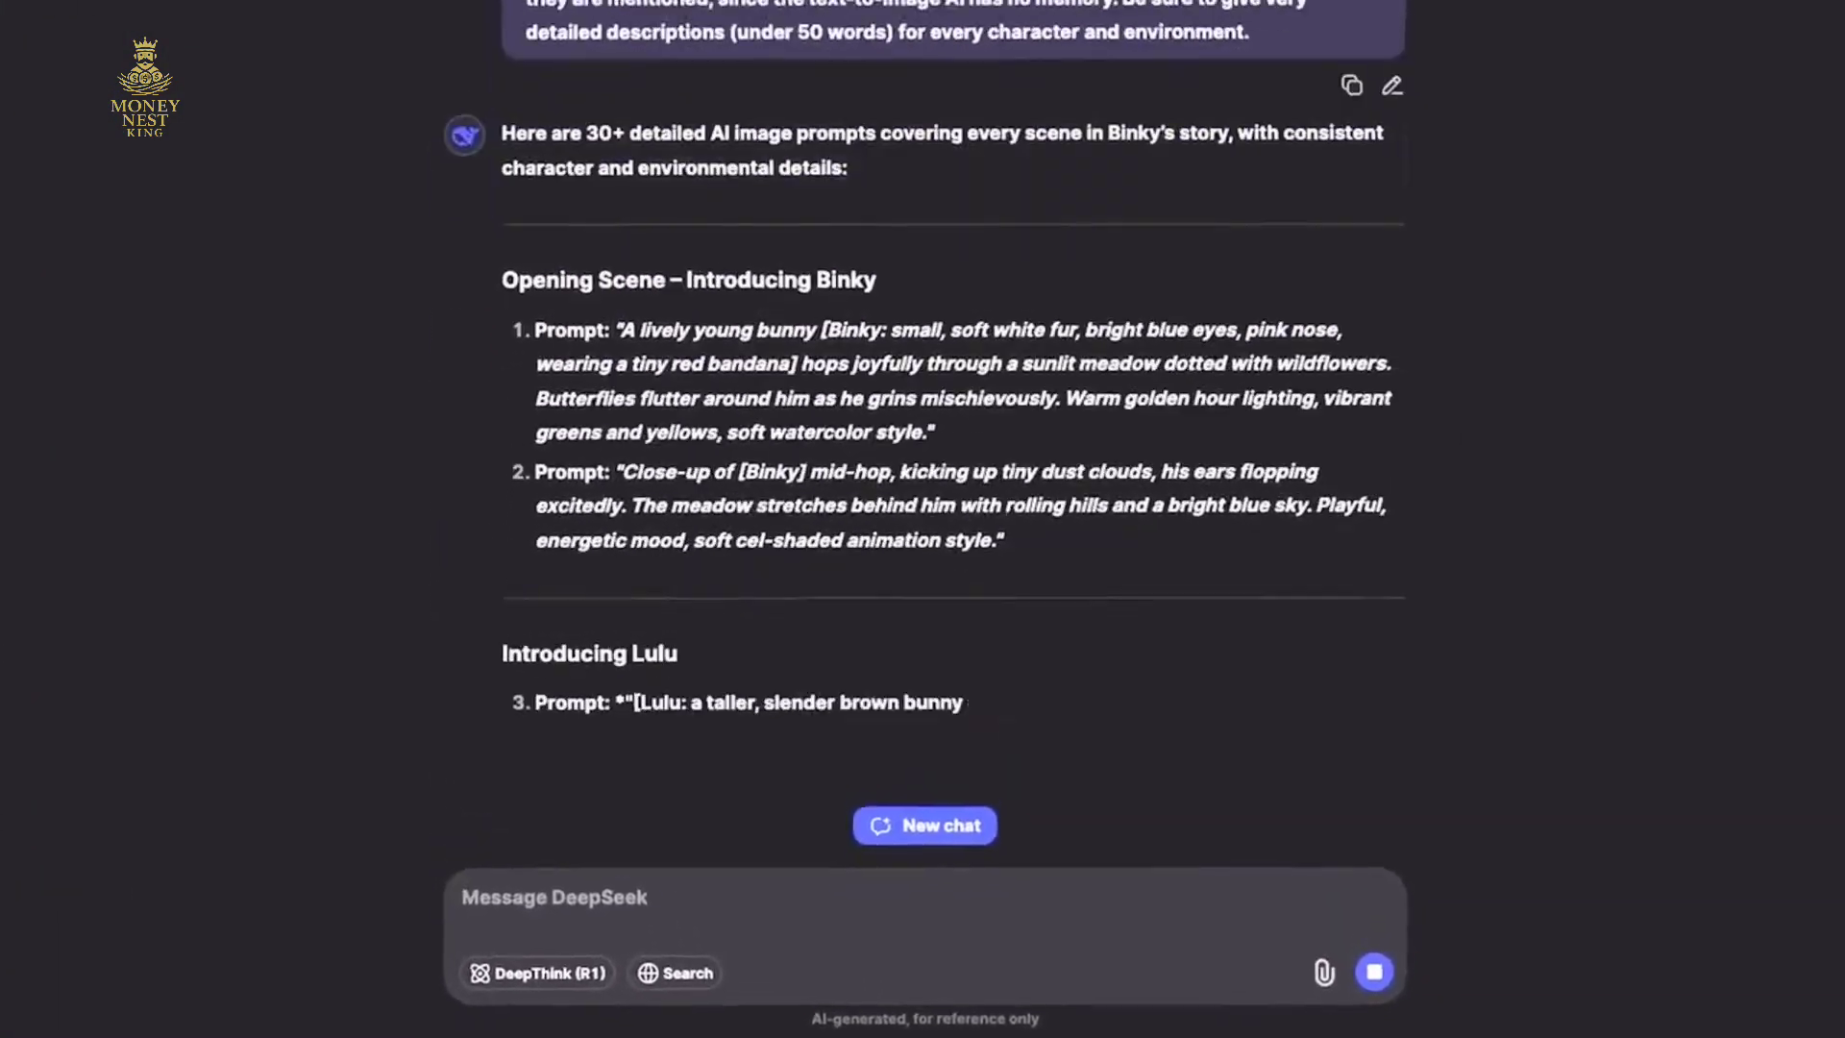
key("F11")
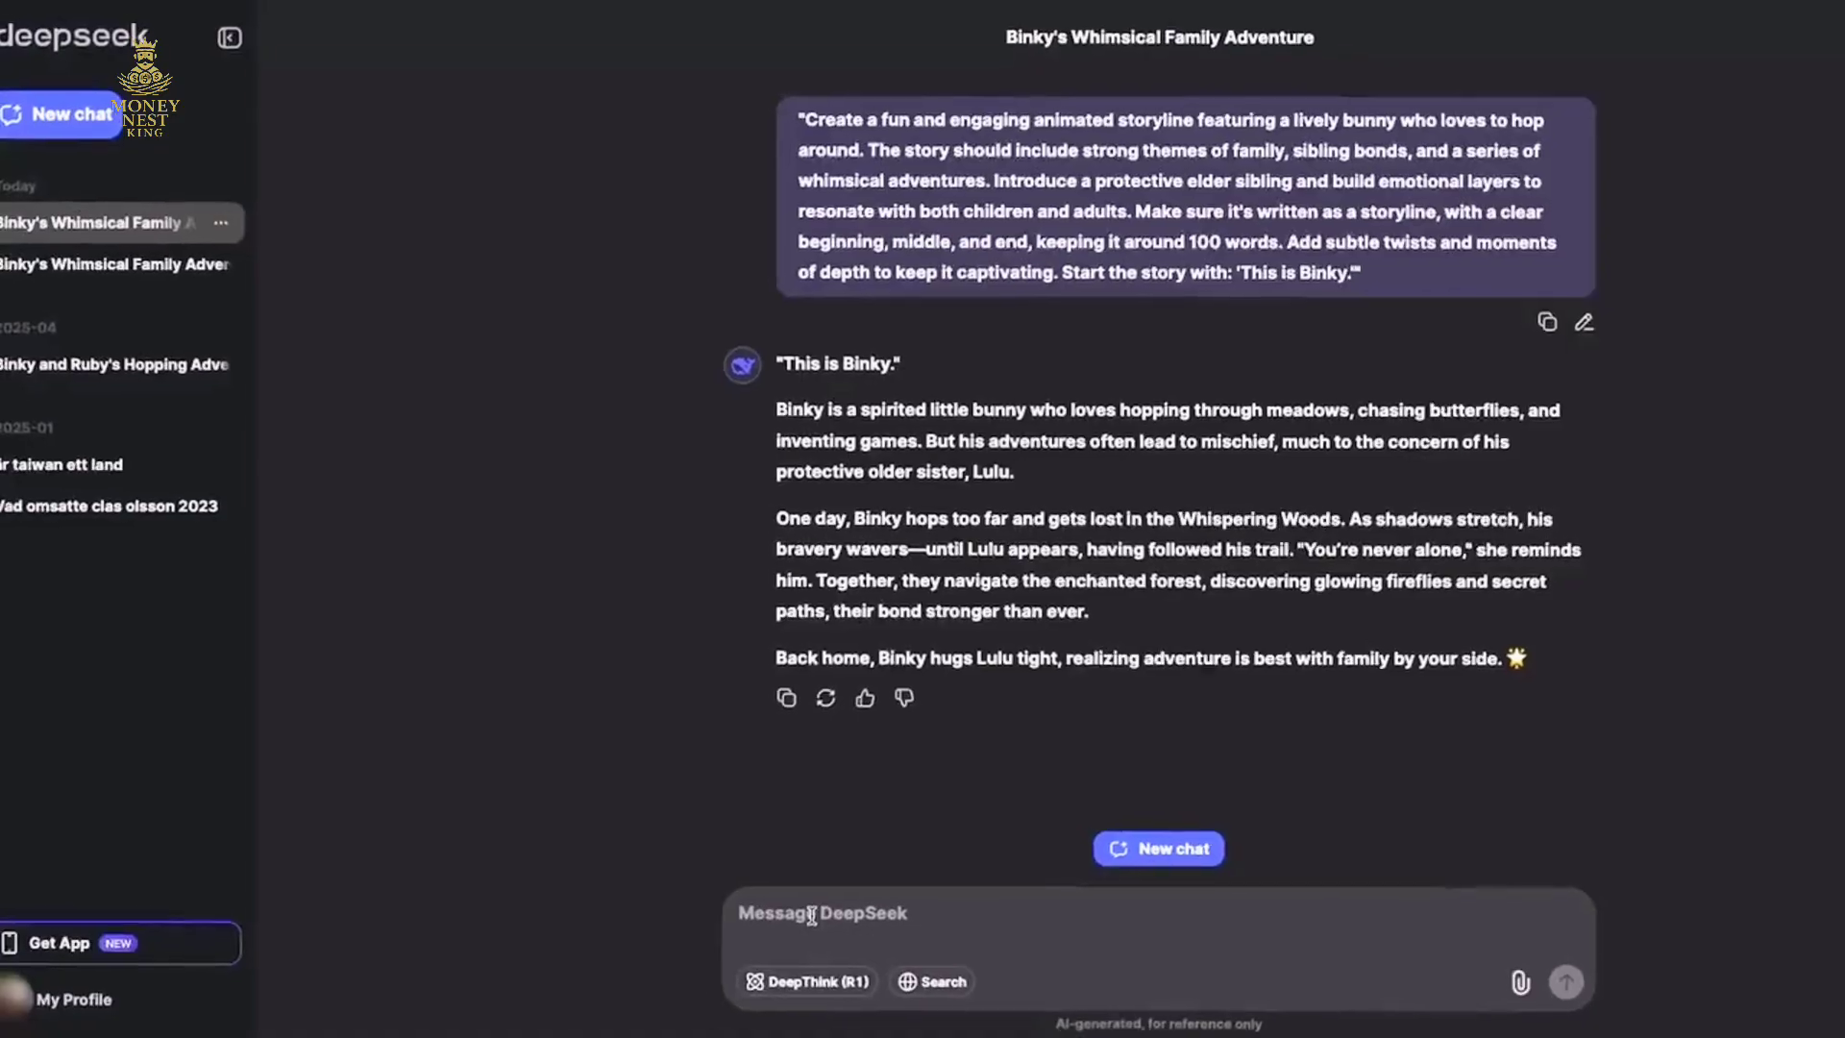
type("For each scene in the storyline, create a detailed prompt for a text-to-image AI. Each prompt should include the setting, character descriptions, actions, mood, lighting, colors, and optionally an art style. Make sure the prompts visually capture each scene accurately to match the storyline.\"  We need at least 30 prompts, covering every single scene. If a scene has multiple parts, provide separate prompts for each segment. Always describe characters in brackets when they are mentioned, since the text-to-image AI has no memory. Be sure to give very detailed descriptions (under 50 words) for every character and environment.")
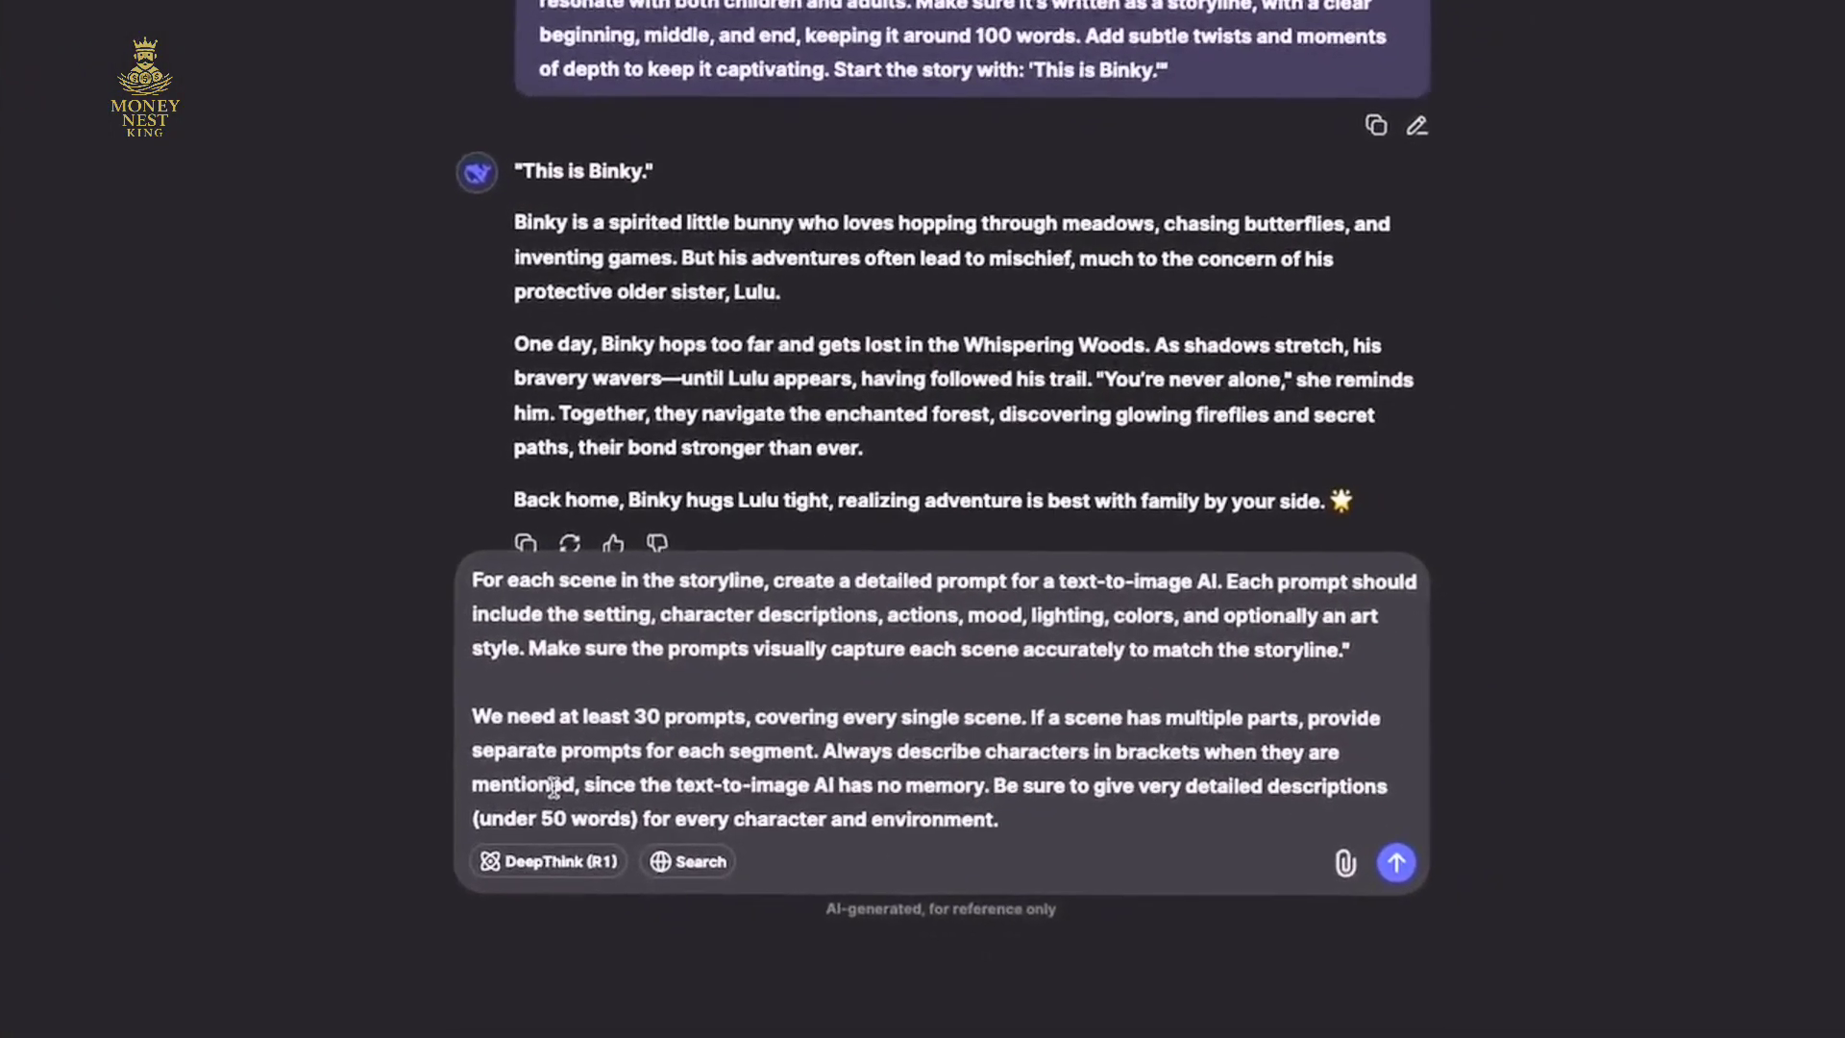
key("Return")
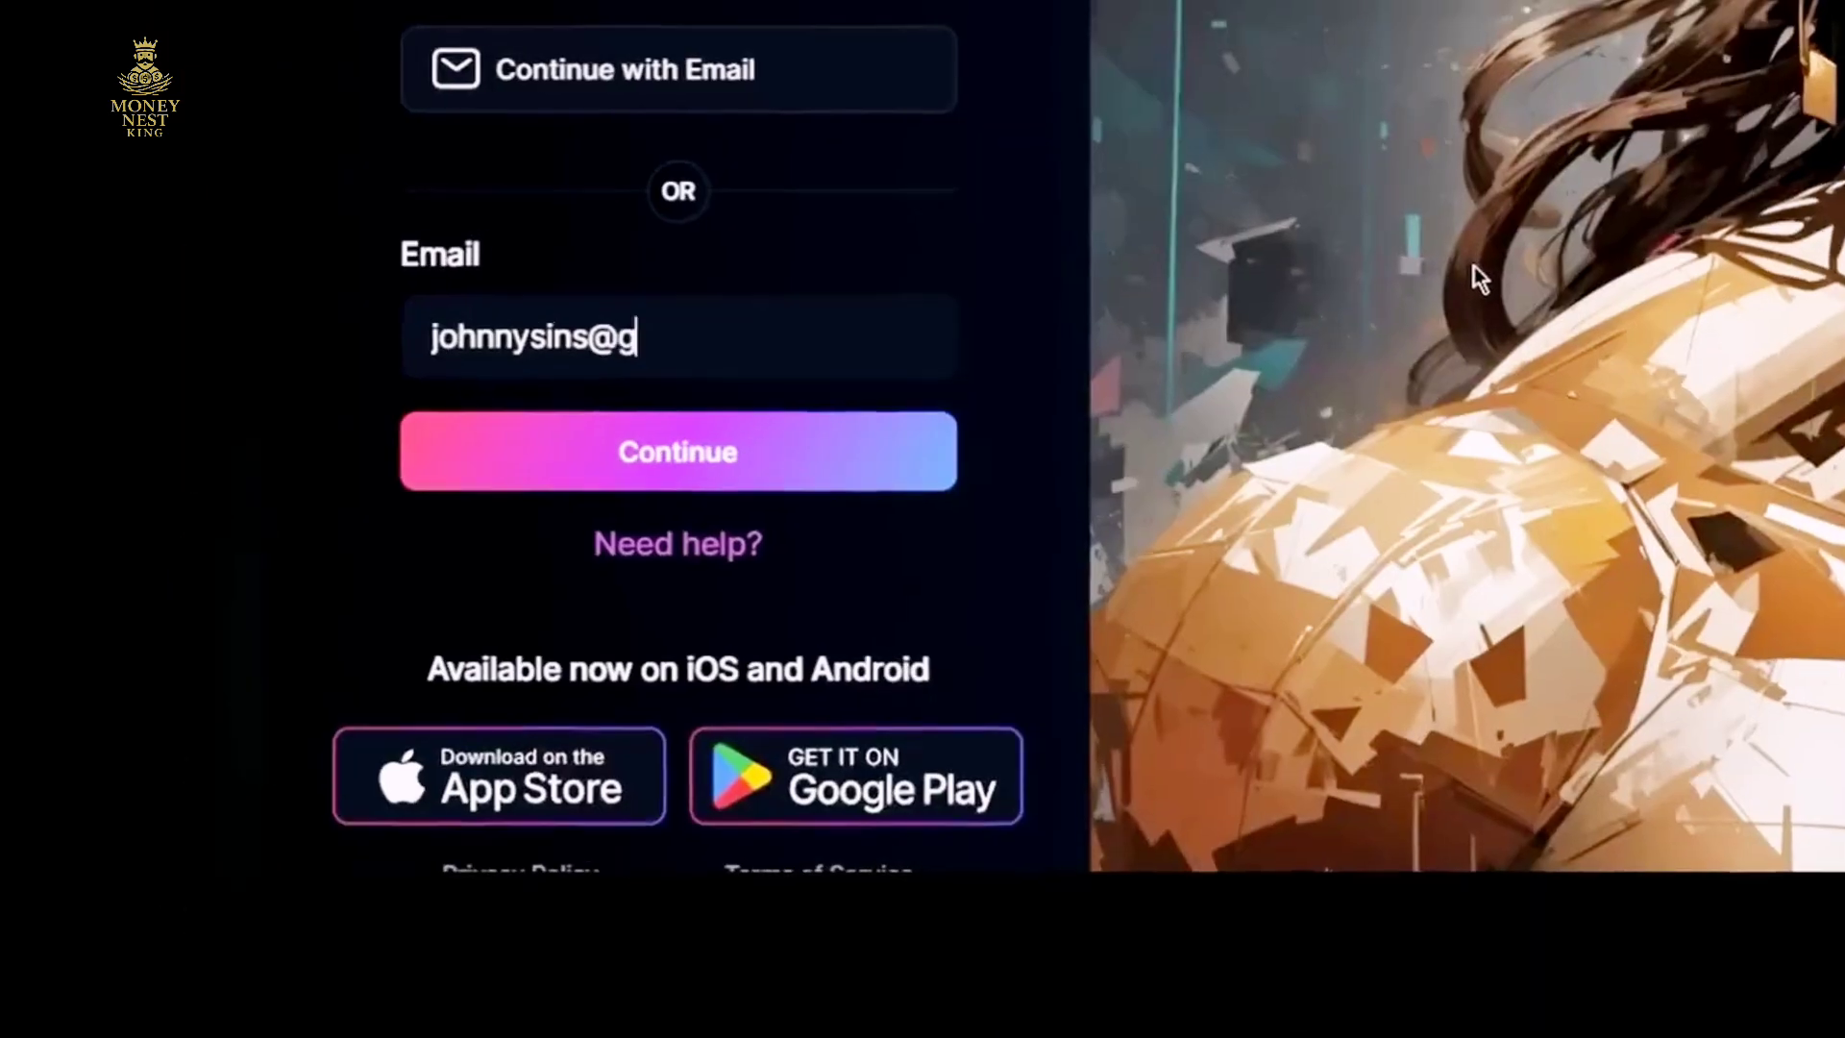
On the Leonardo.Ai login page, enter the account email, and open Image Creation.
type("m")
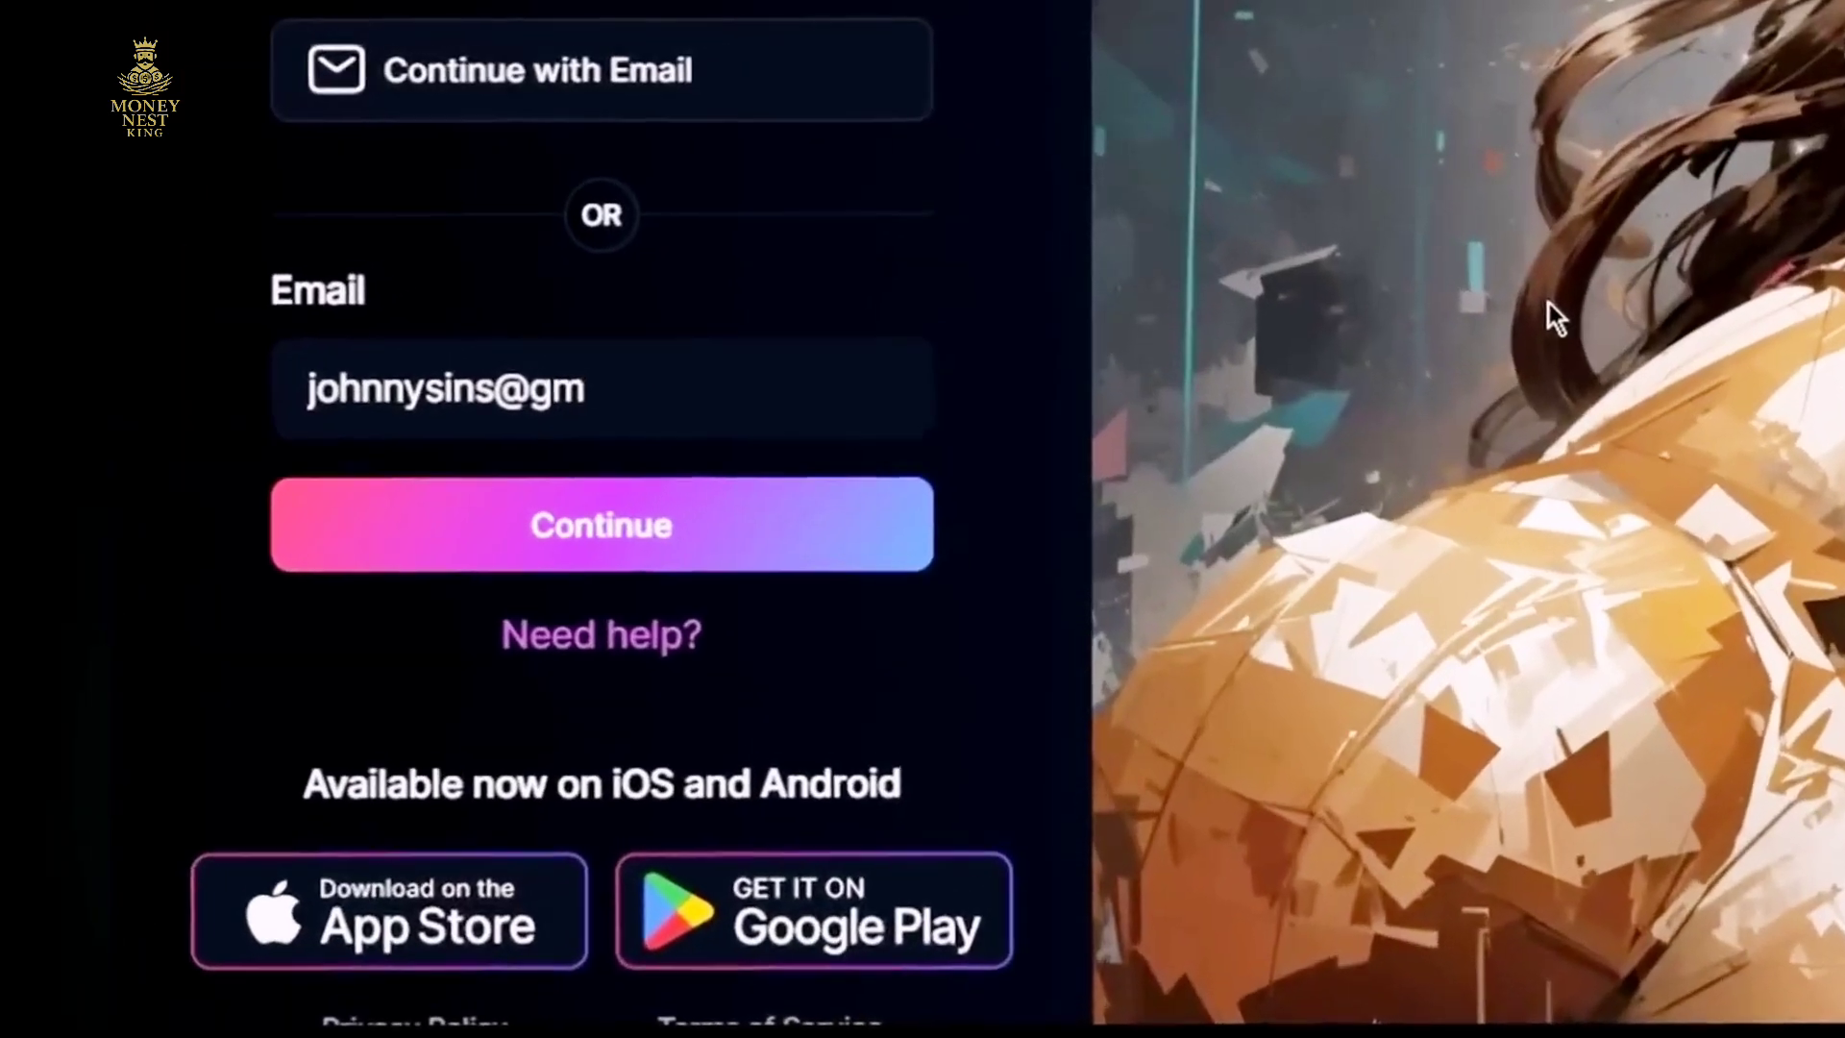
type("a")
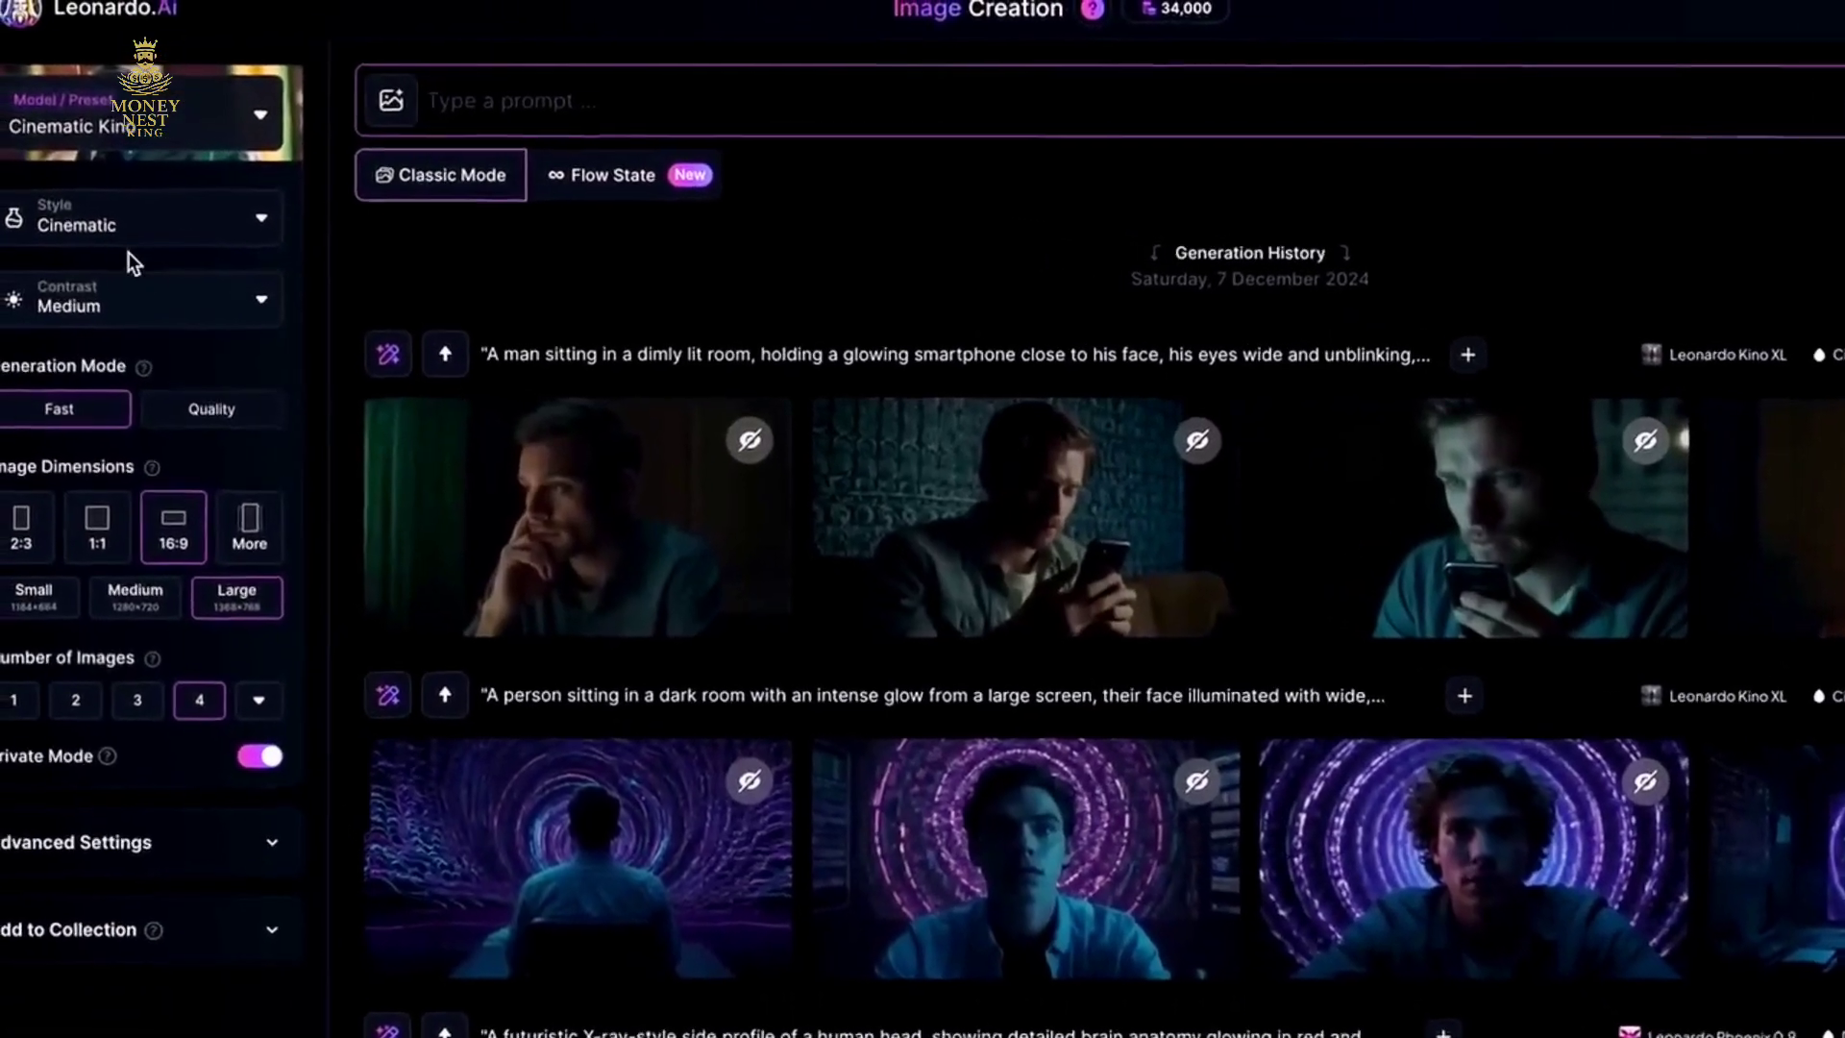
left_click(221, 123)
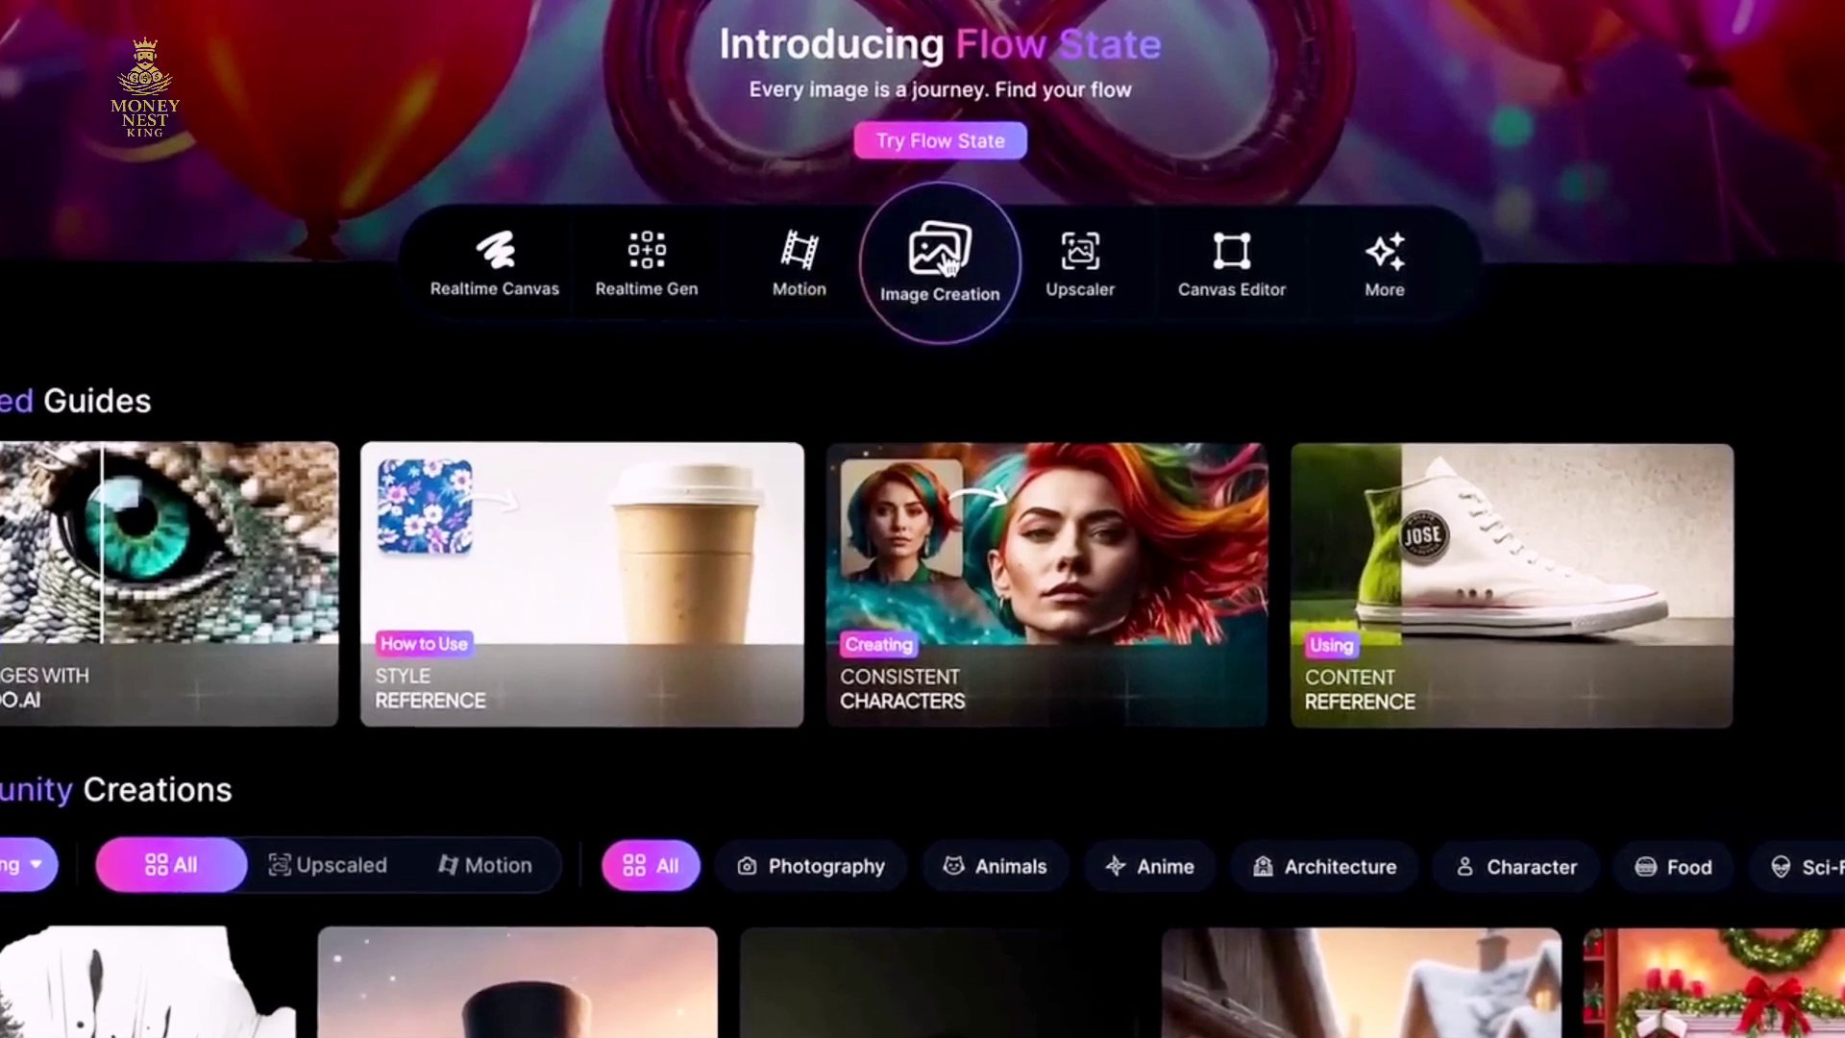
left_click(946, 255)
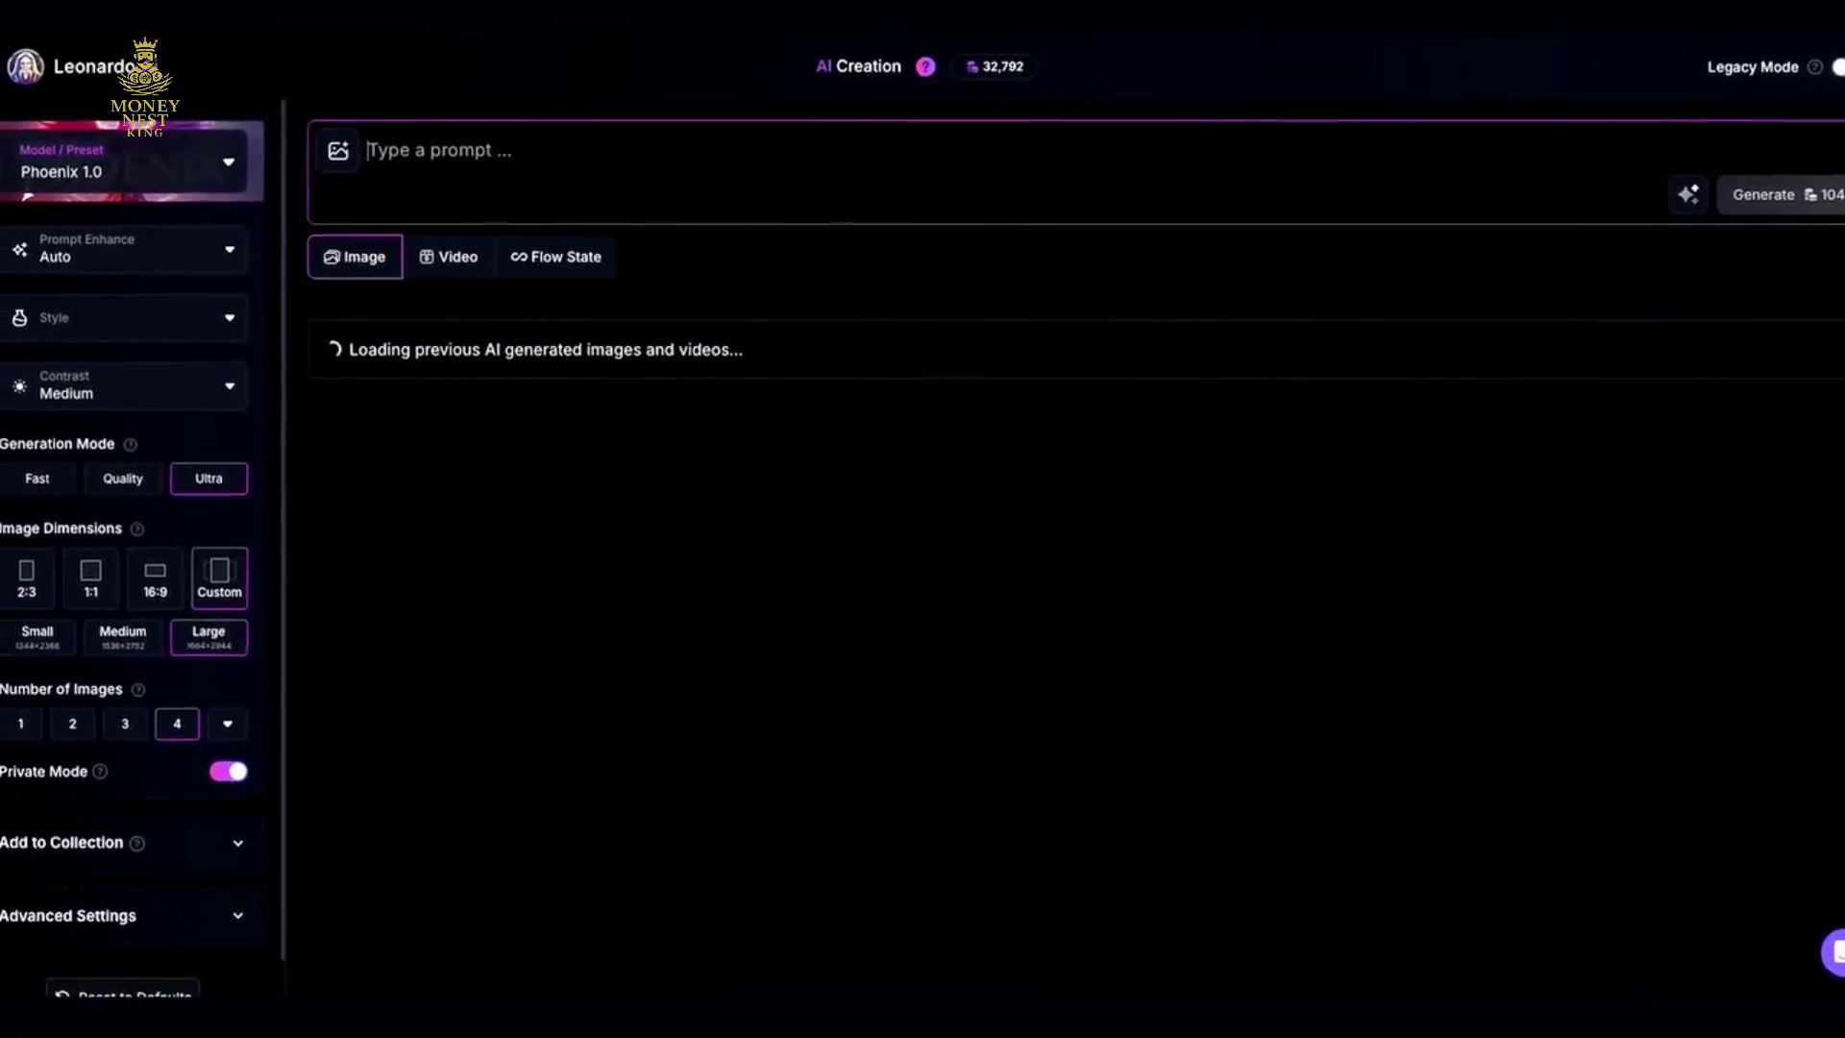
Using the Phoenix 1.0 model and 3D Render style, generate four large 16:9 images per scene prompt, starting with the lively young bunny in the meadow.
left_click(235, 134)
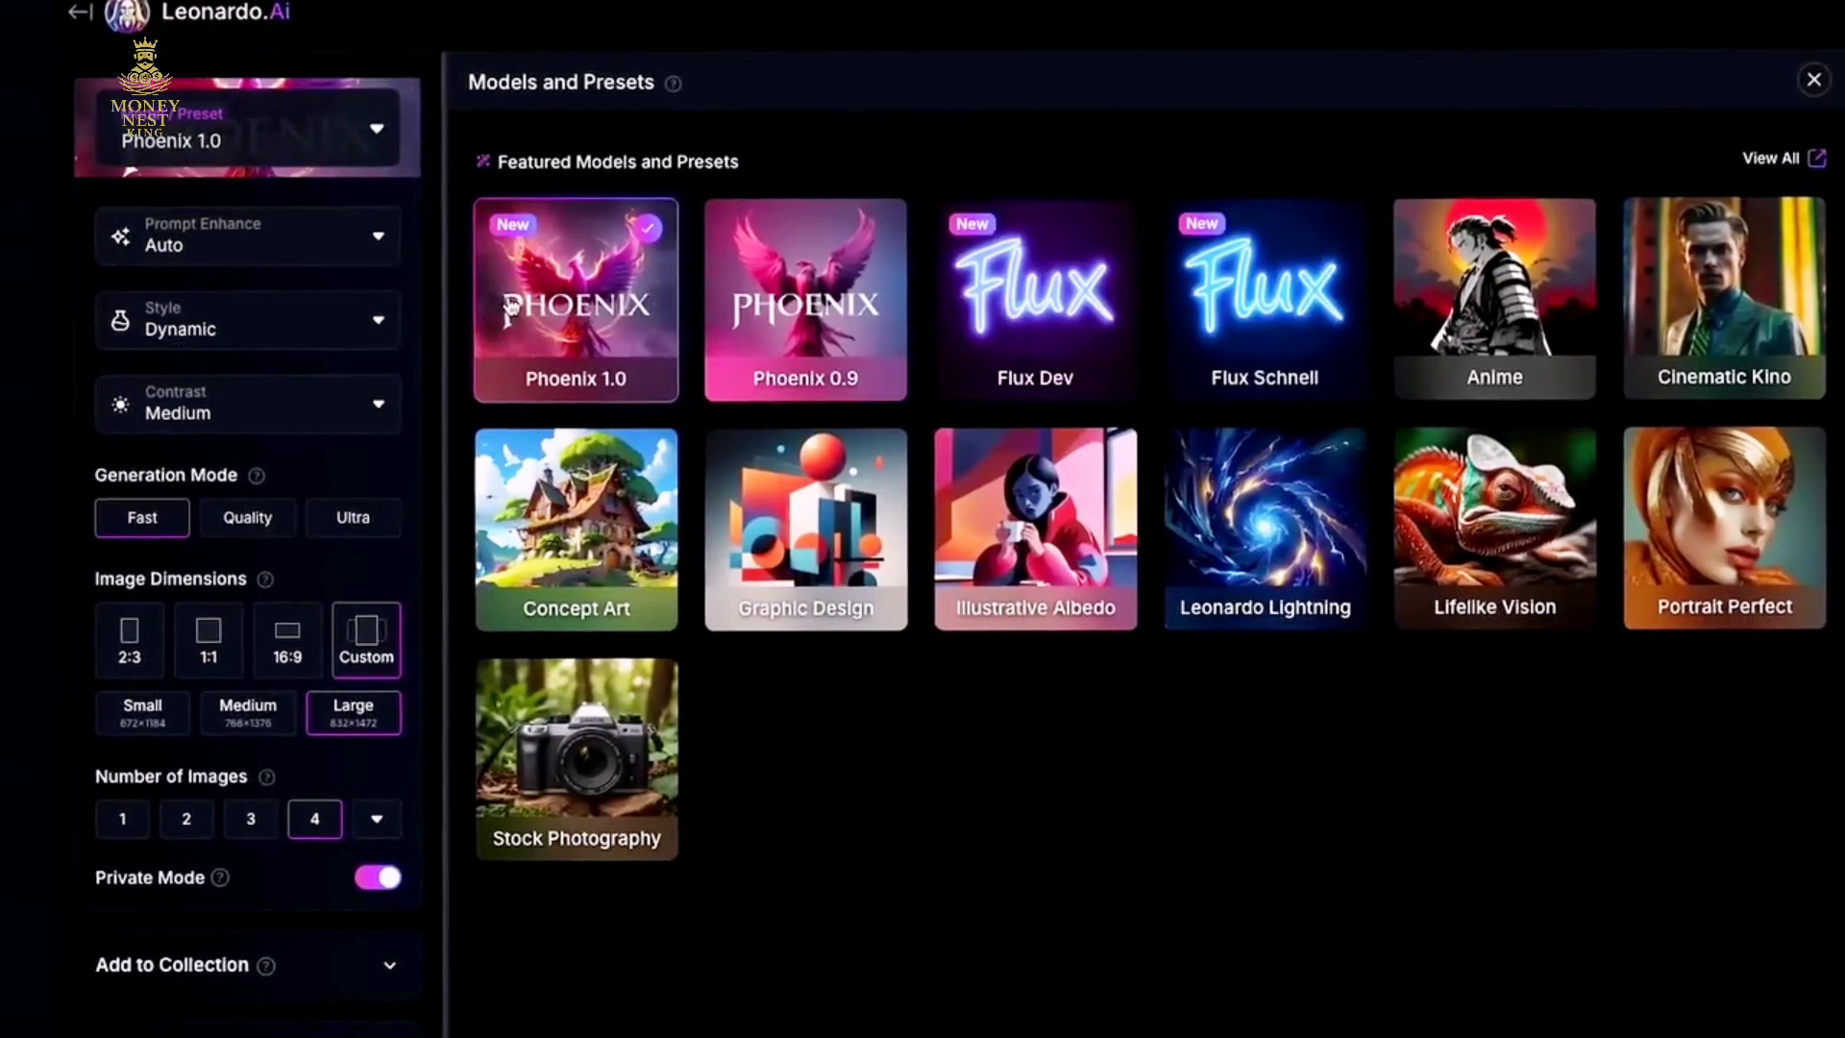
left_click(265, 321)
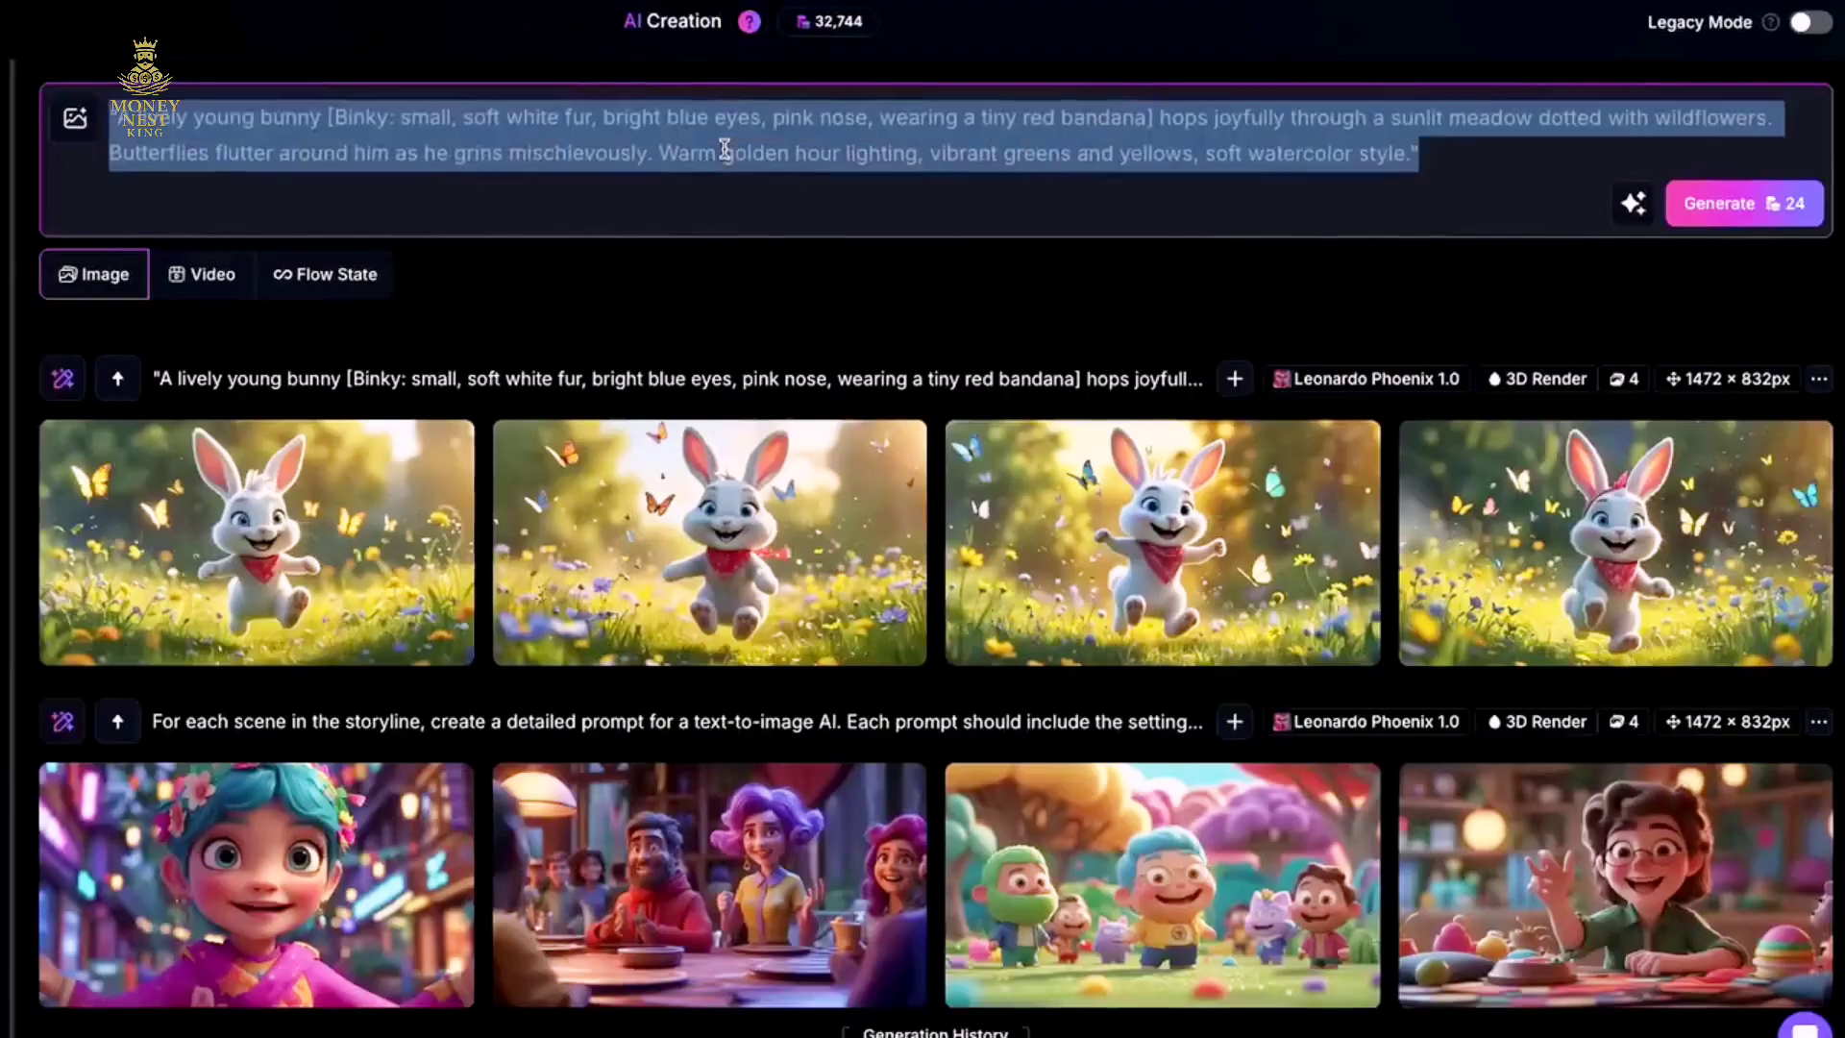
key("Return")
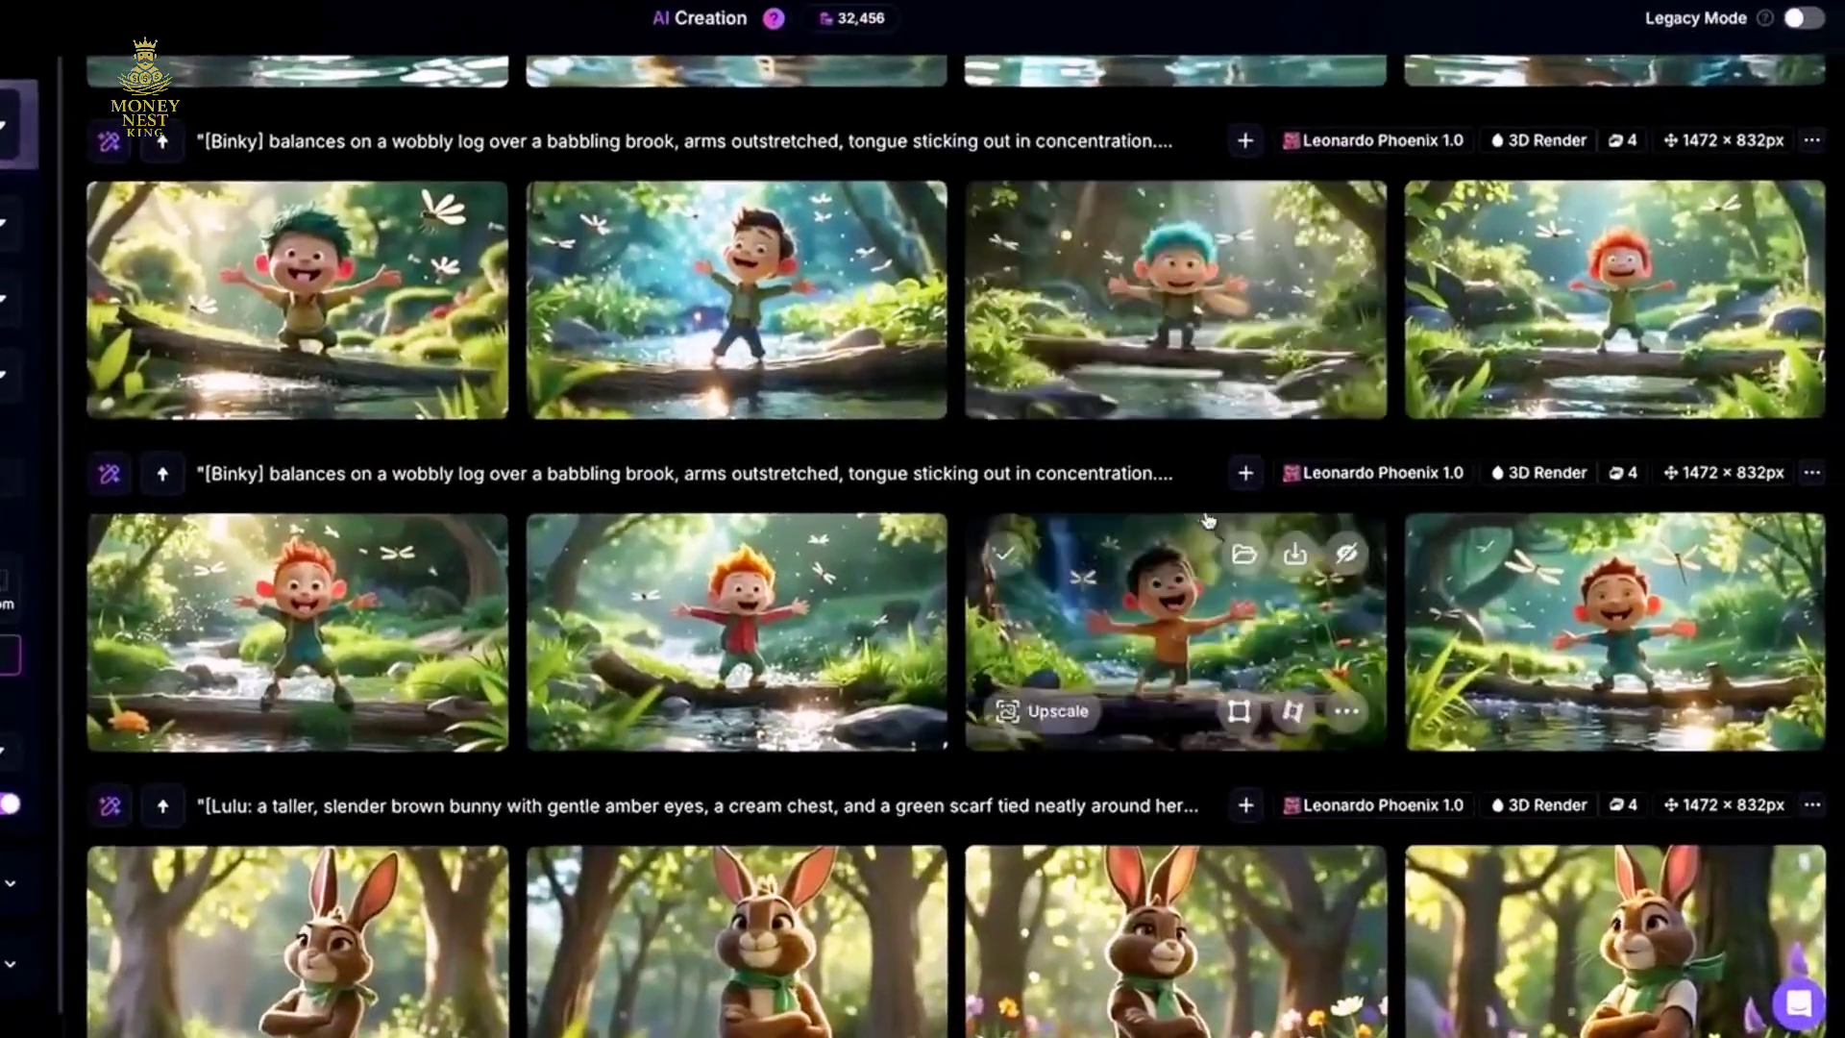
scroll(1182, 538, "down", 5)
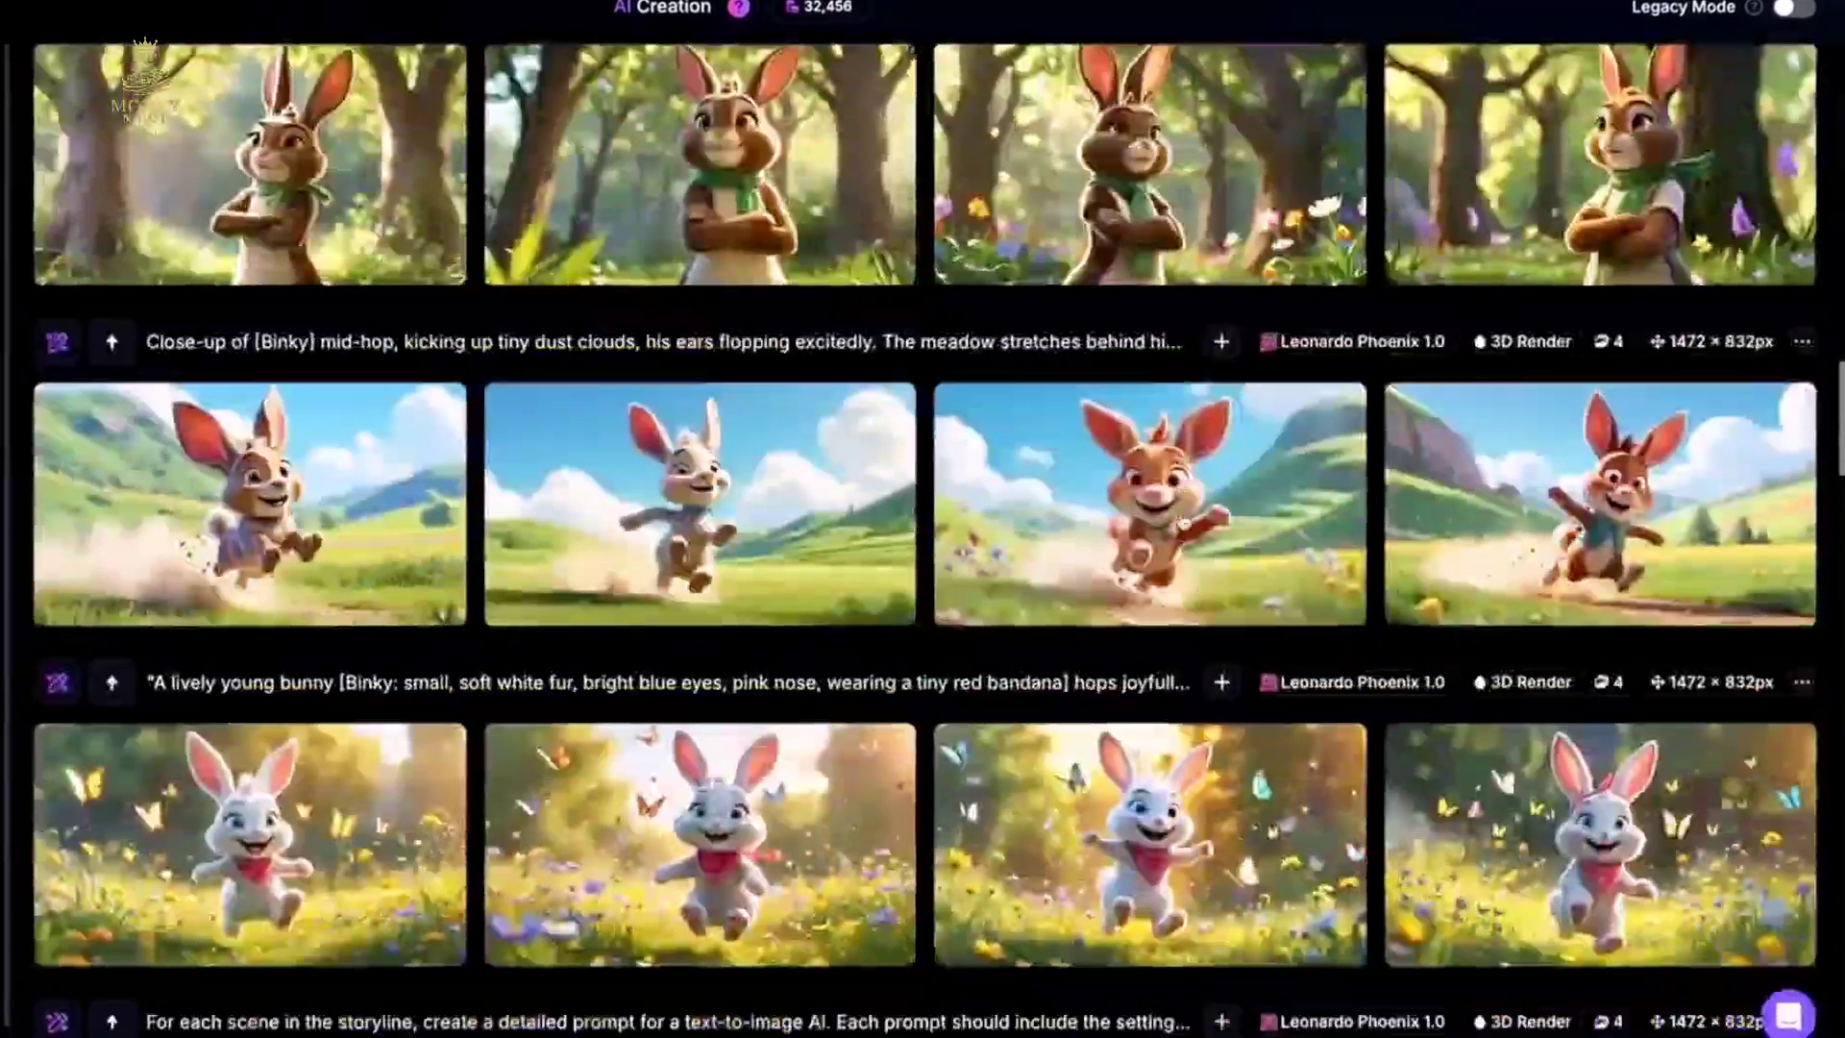
scroll(1182, 519, "up", 1)
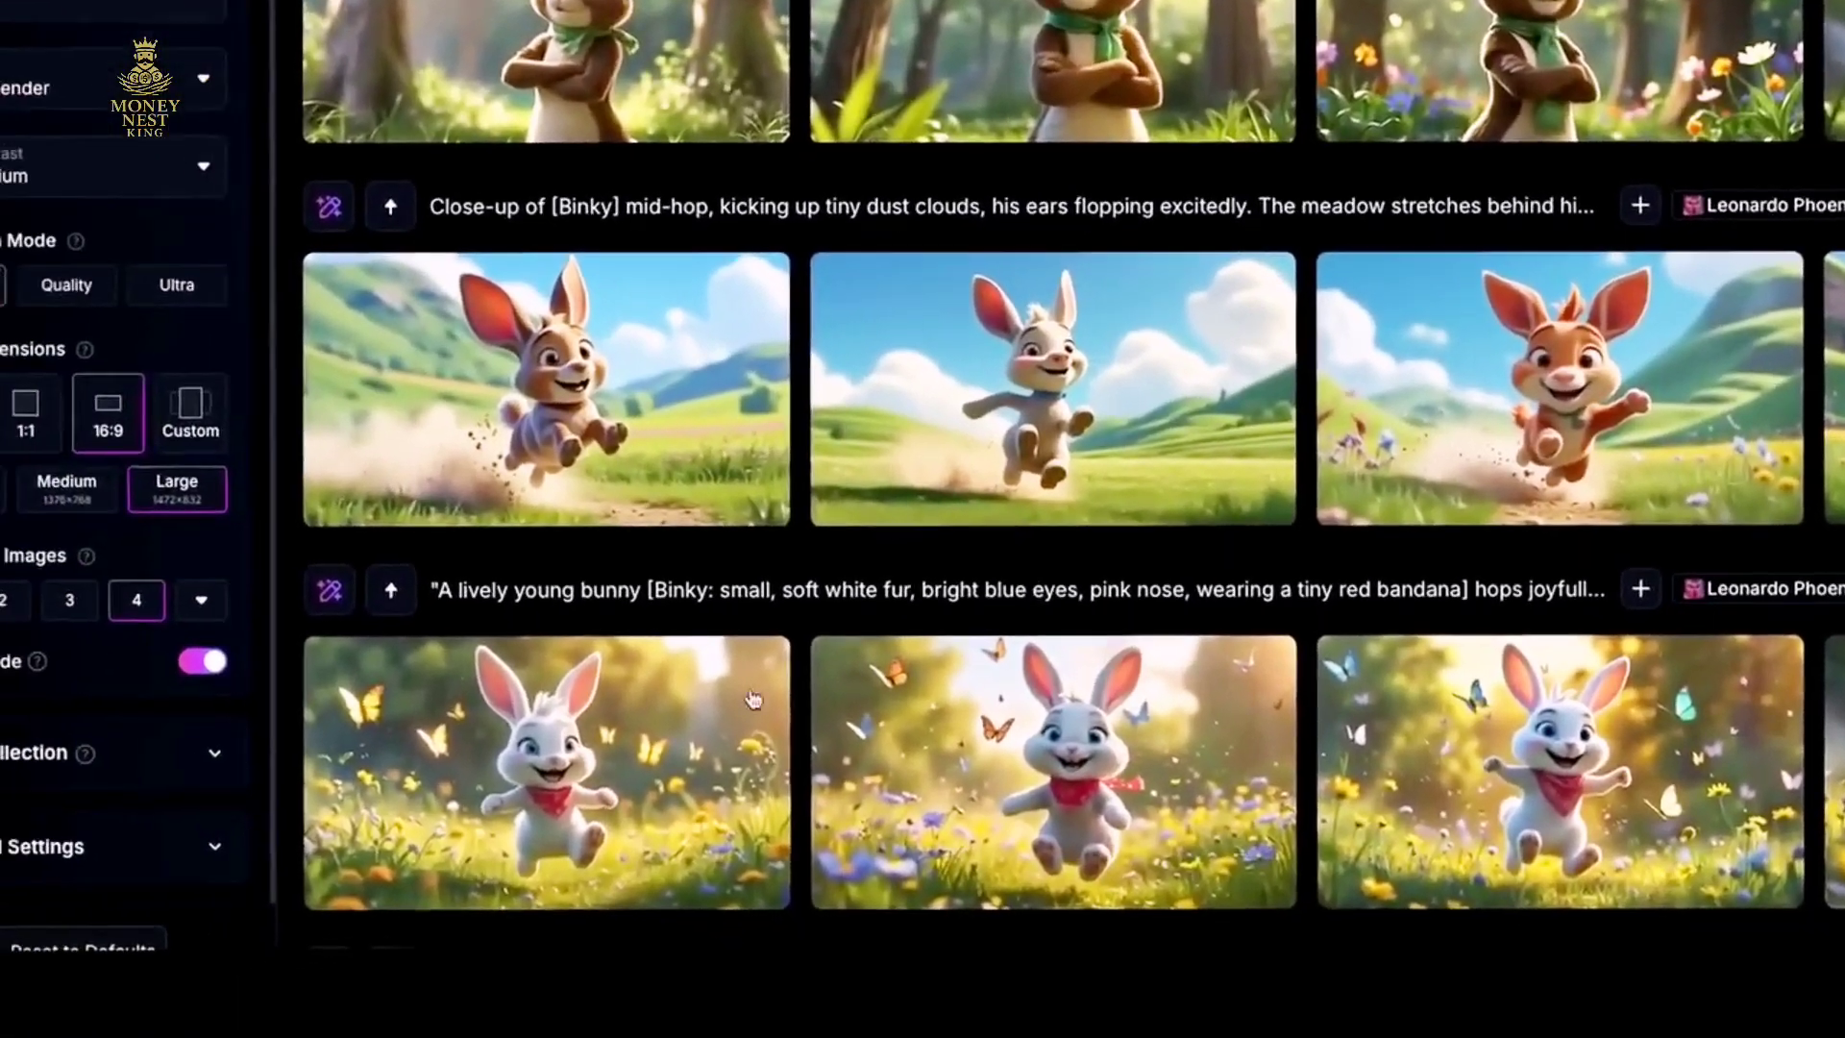
mouse_move(415, 807)
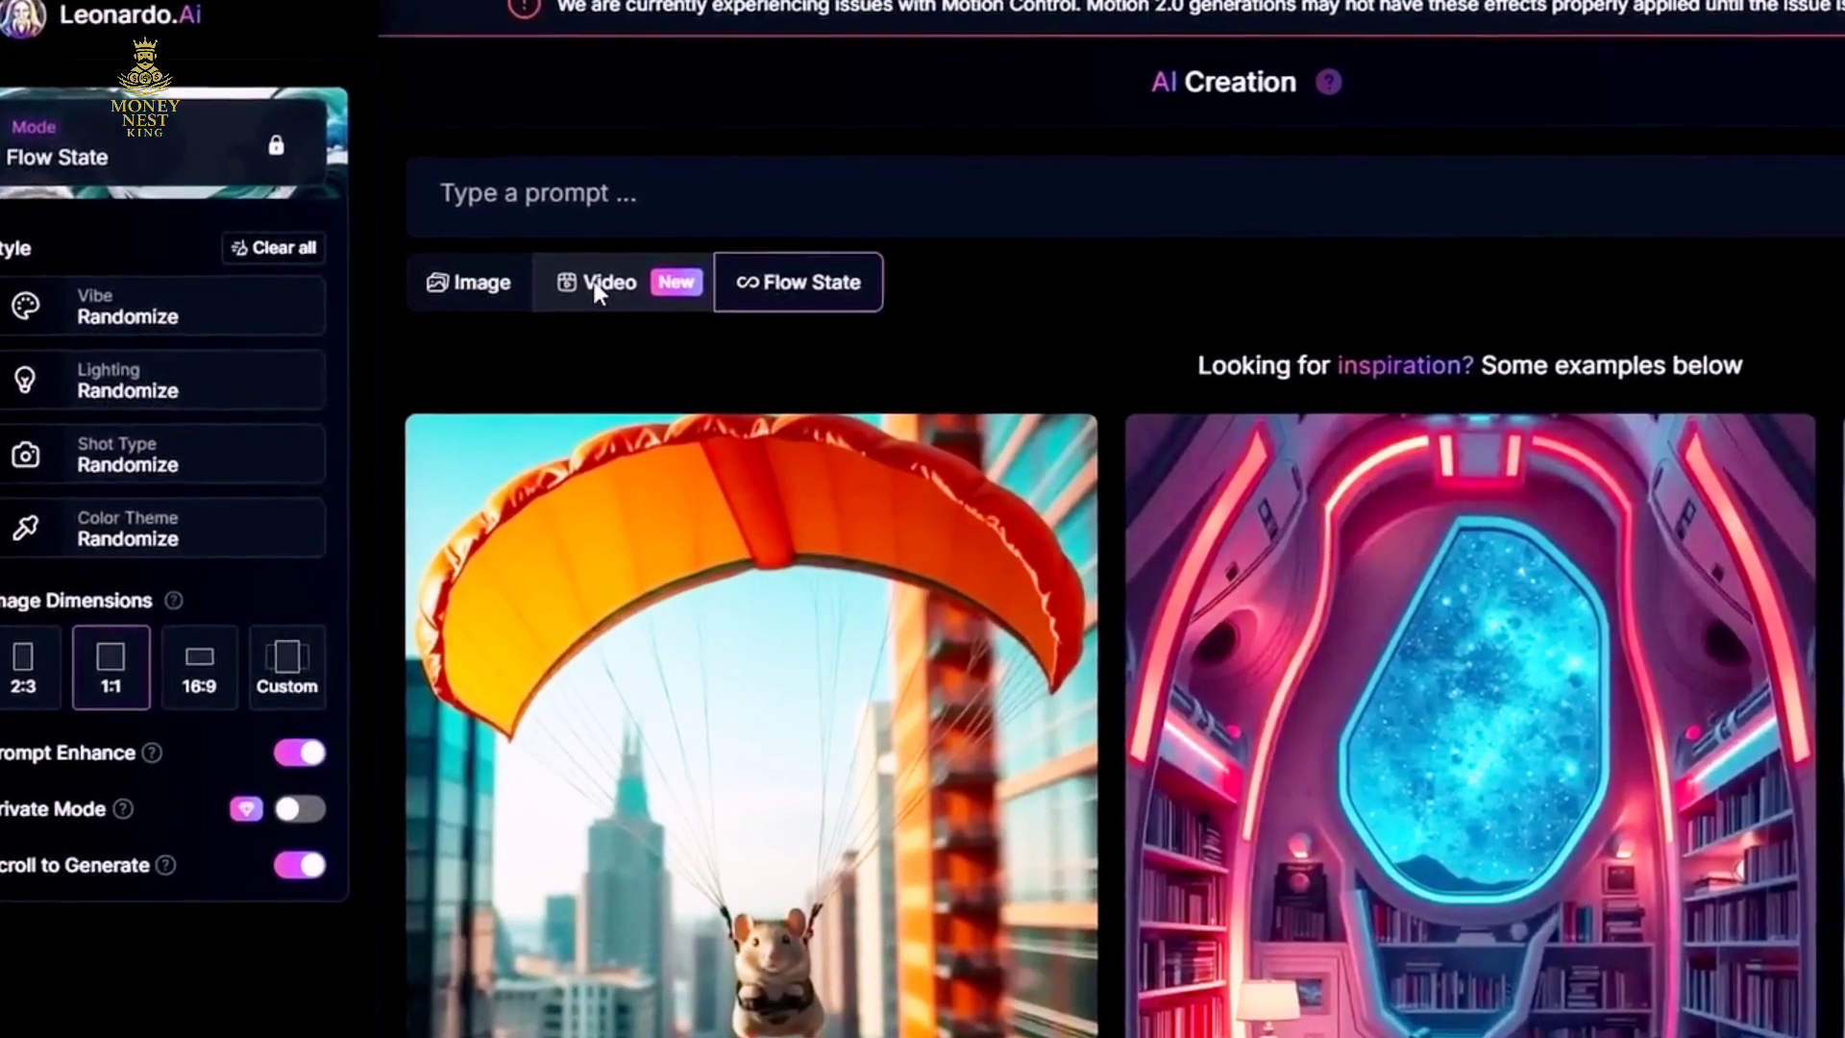
Switch the Leonardo.Ai creation mode from Flow State to Video.
left_click(597, 283)
left_click(298, 209)
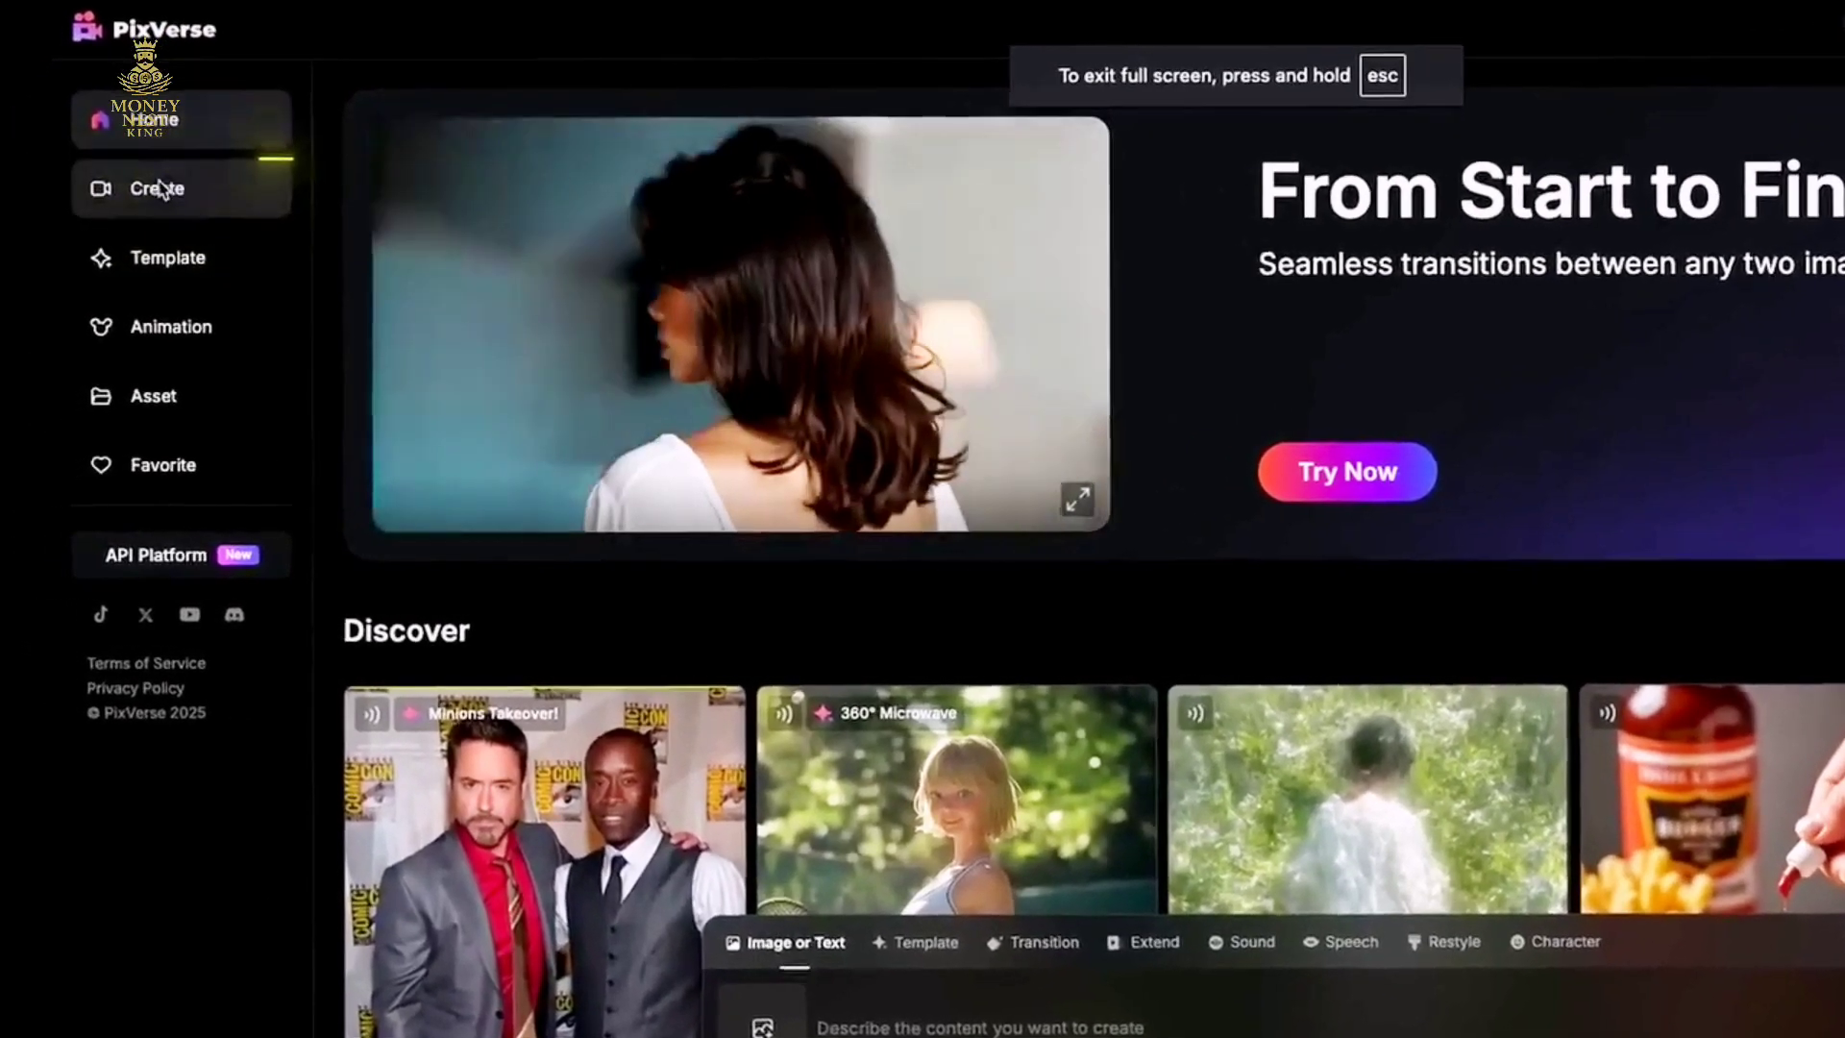
In PixVerse, create videos from the meadow bunny image with 'A happy bunny jumping around' and the hillside bunny image with 'A happy bunny running on a field'.
left_click(162, 188)
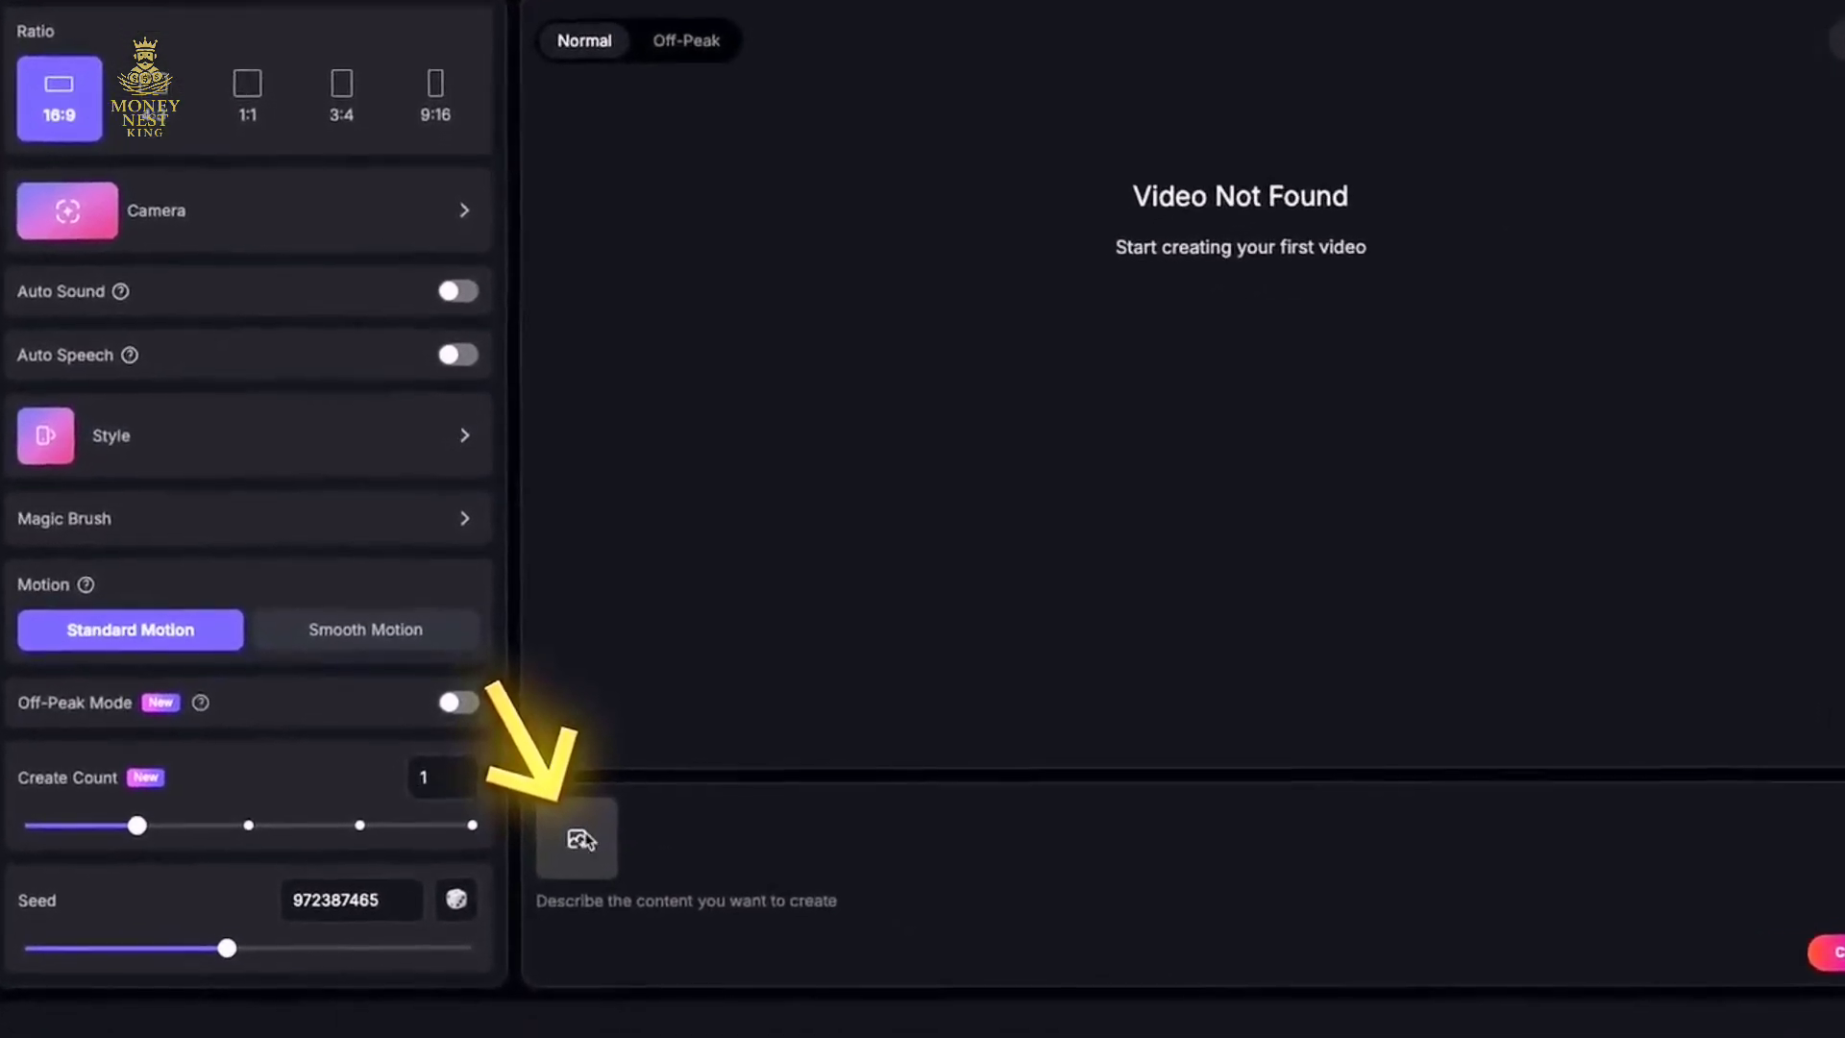
left_click(580, 839)
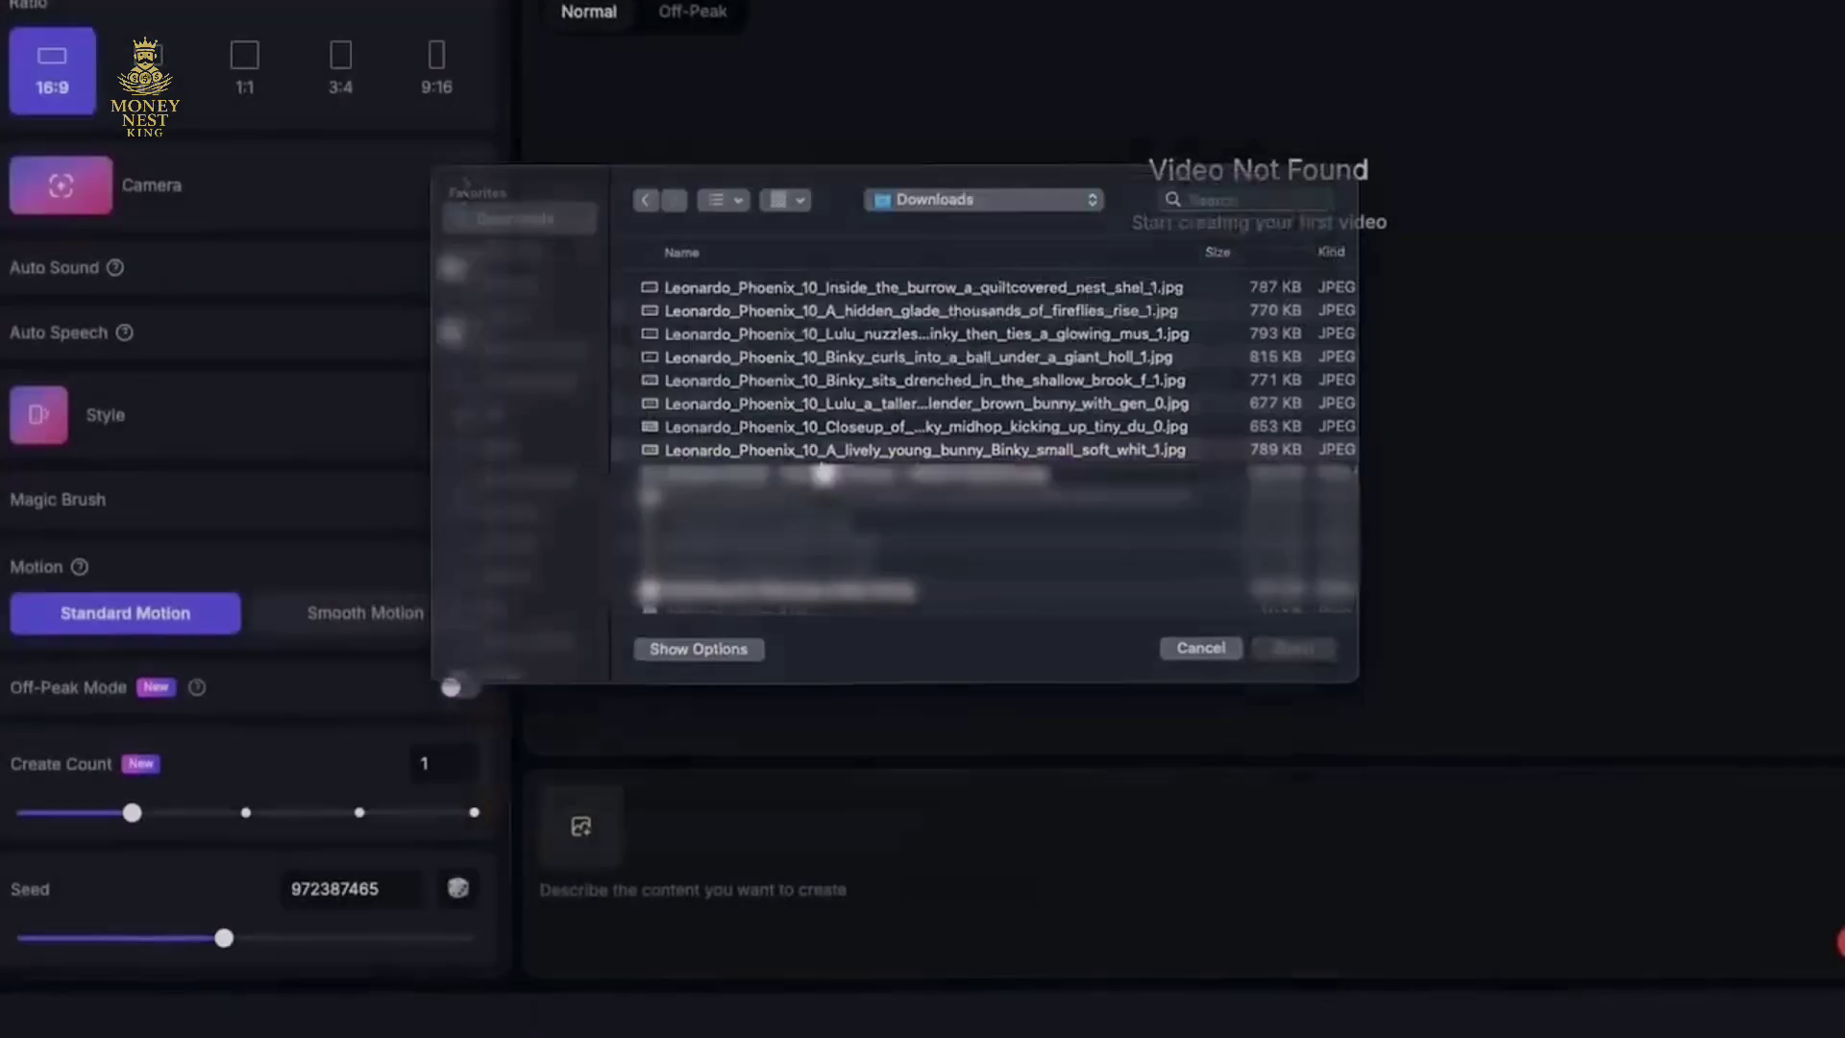
double_click(823, 269)
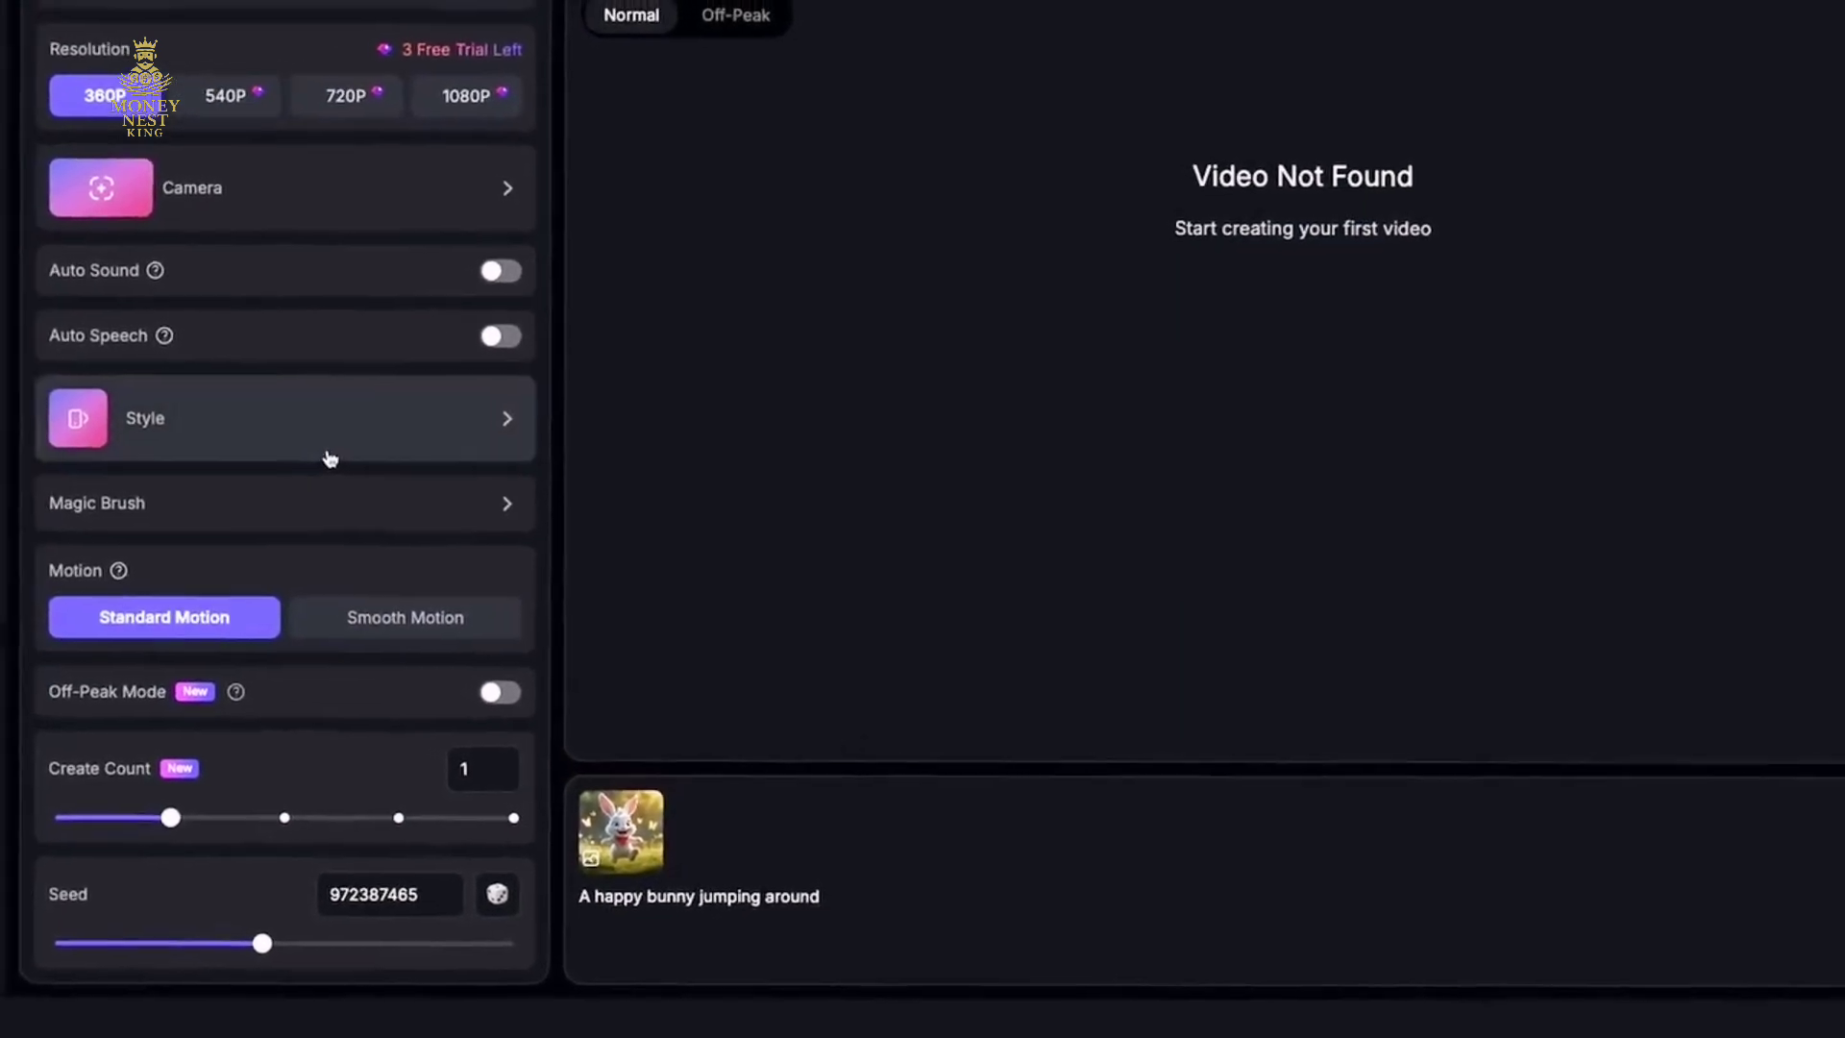
scroll(321, 449, "up", 3)
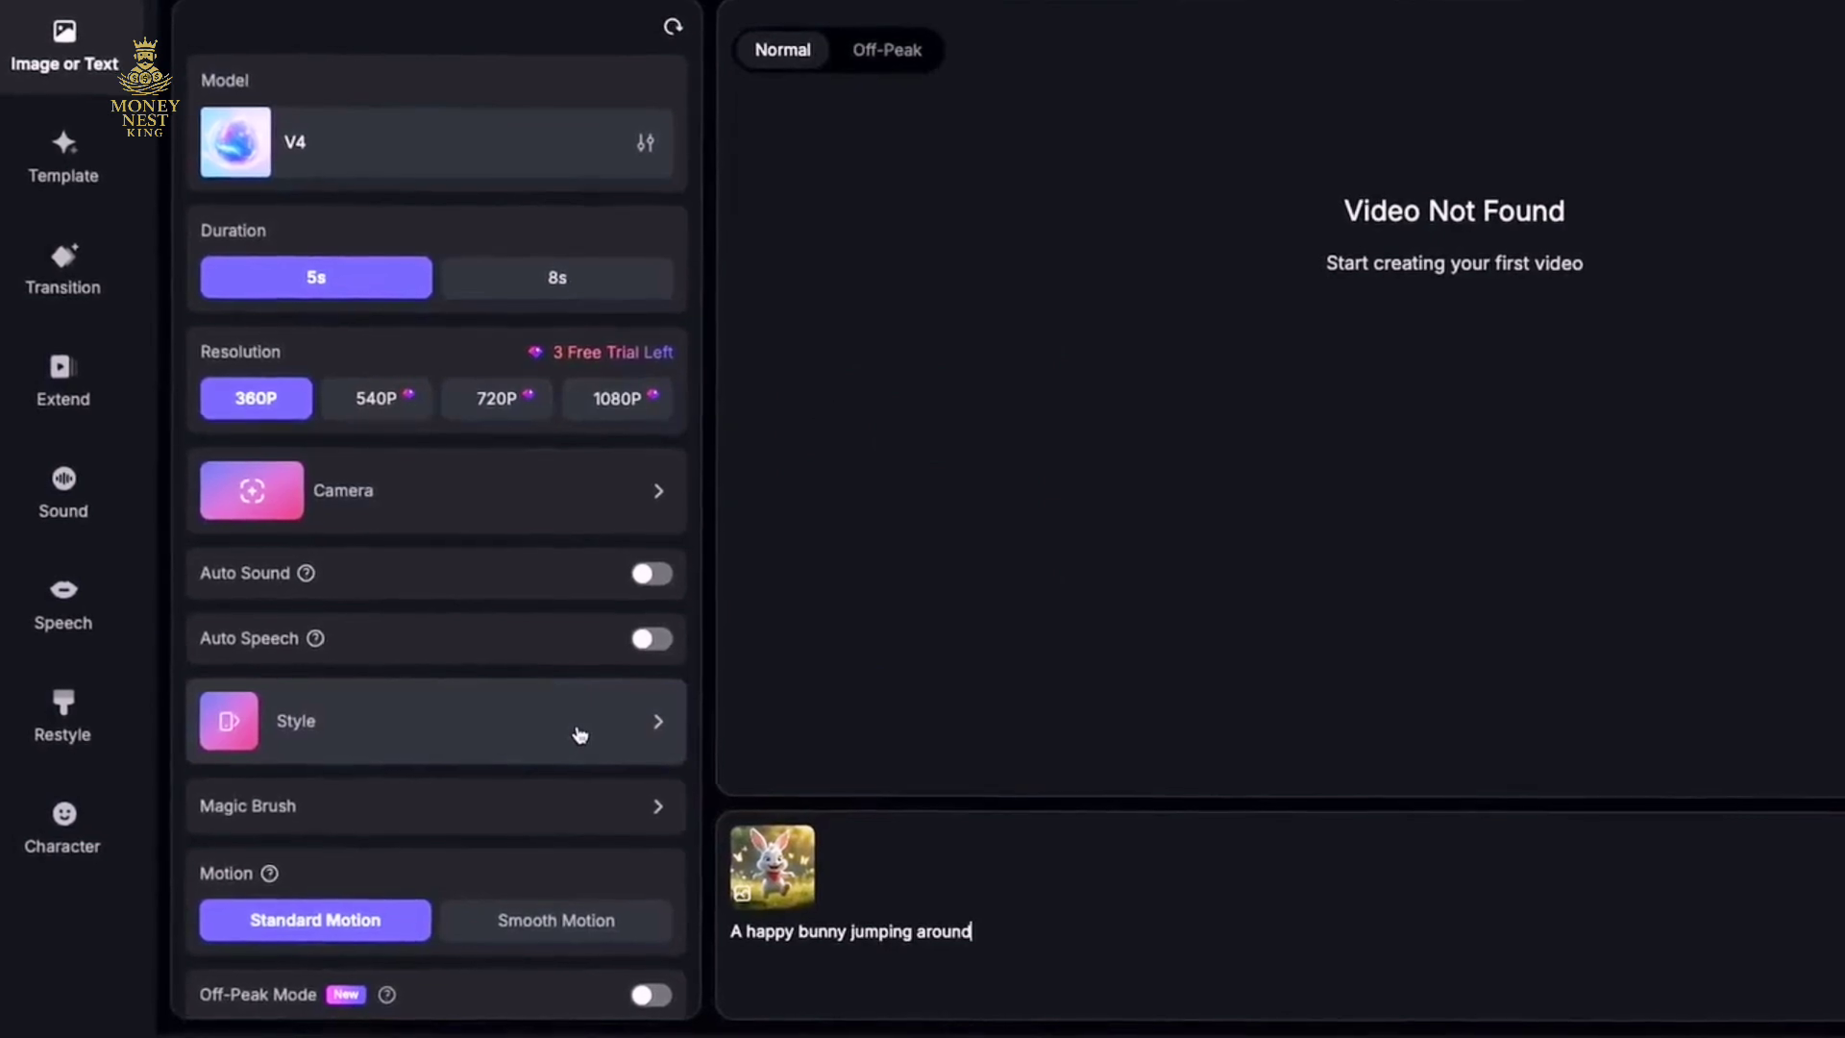
left_click(1719, 956)
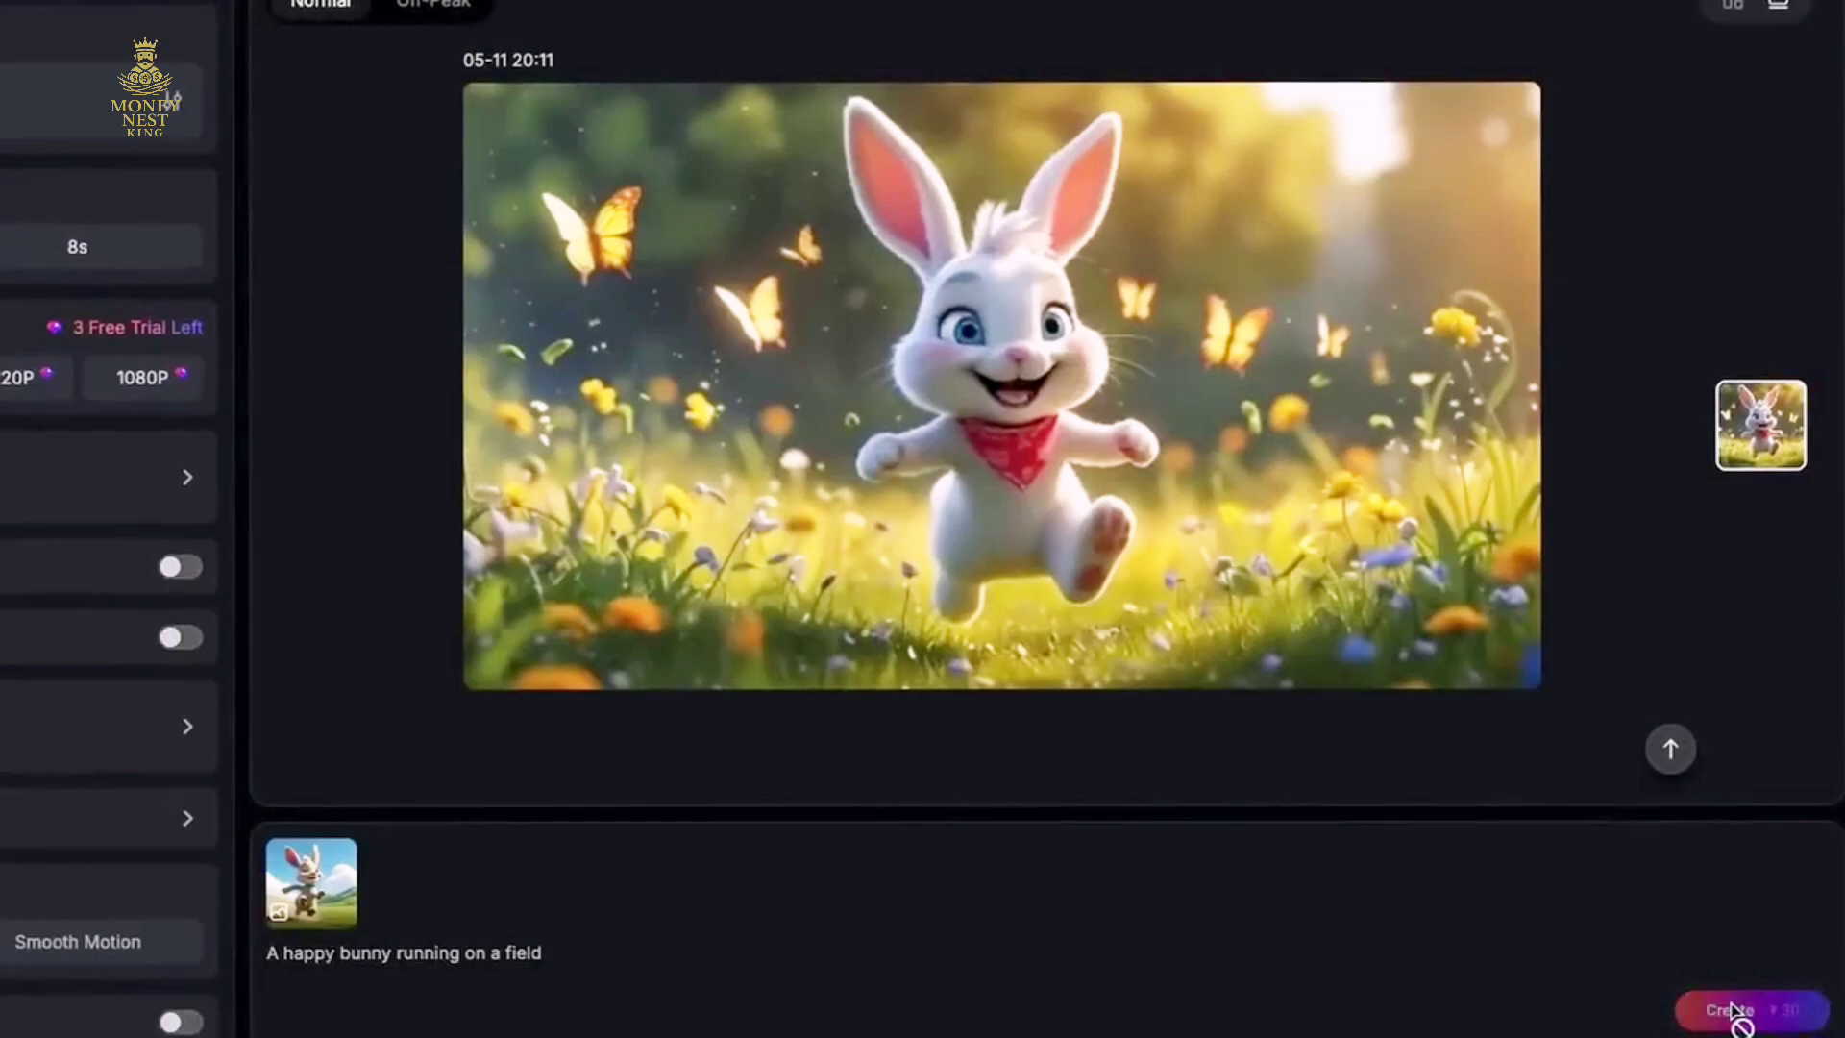
left_click(1738, 1011)
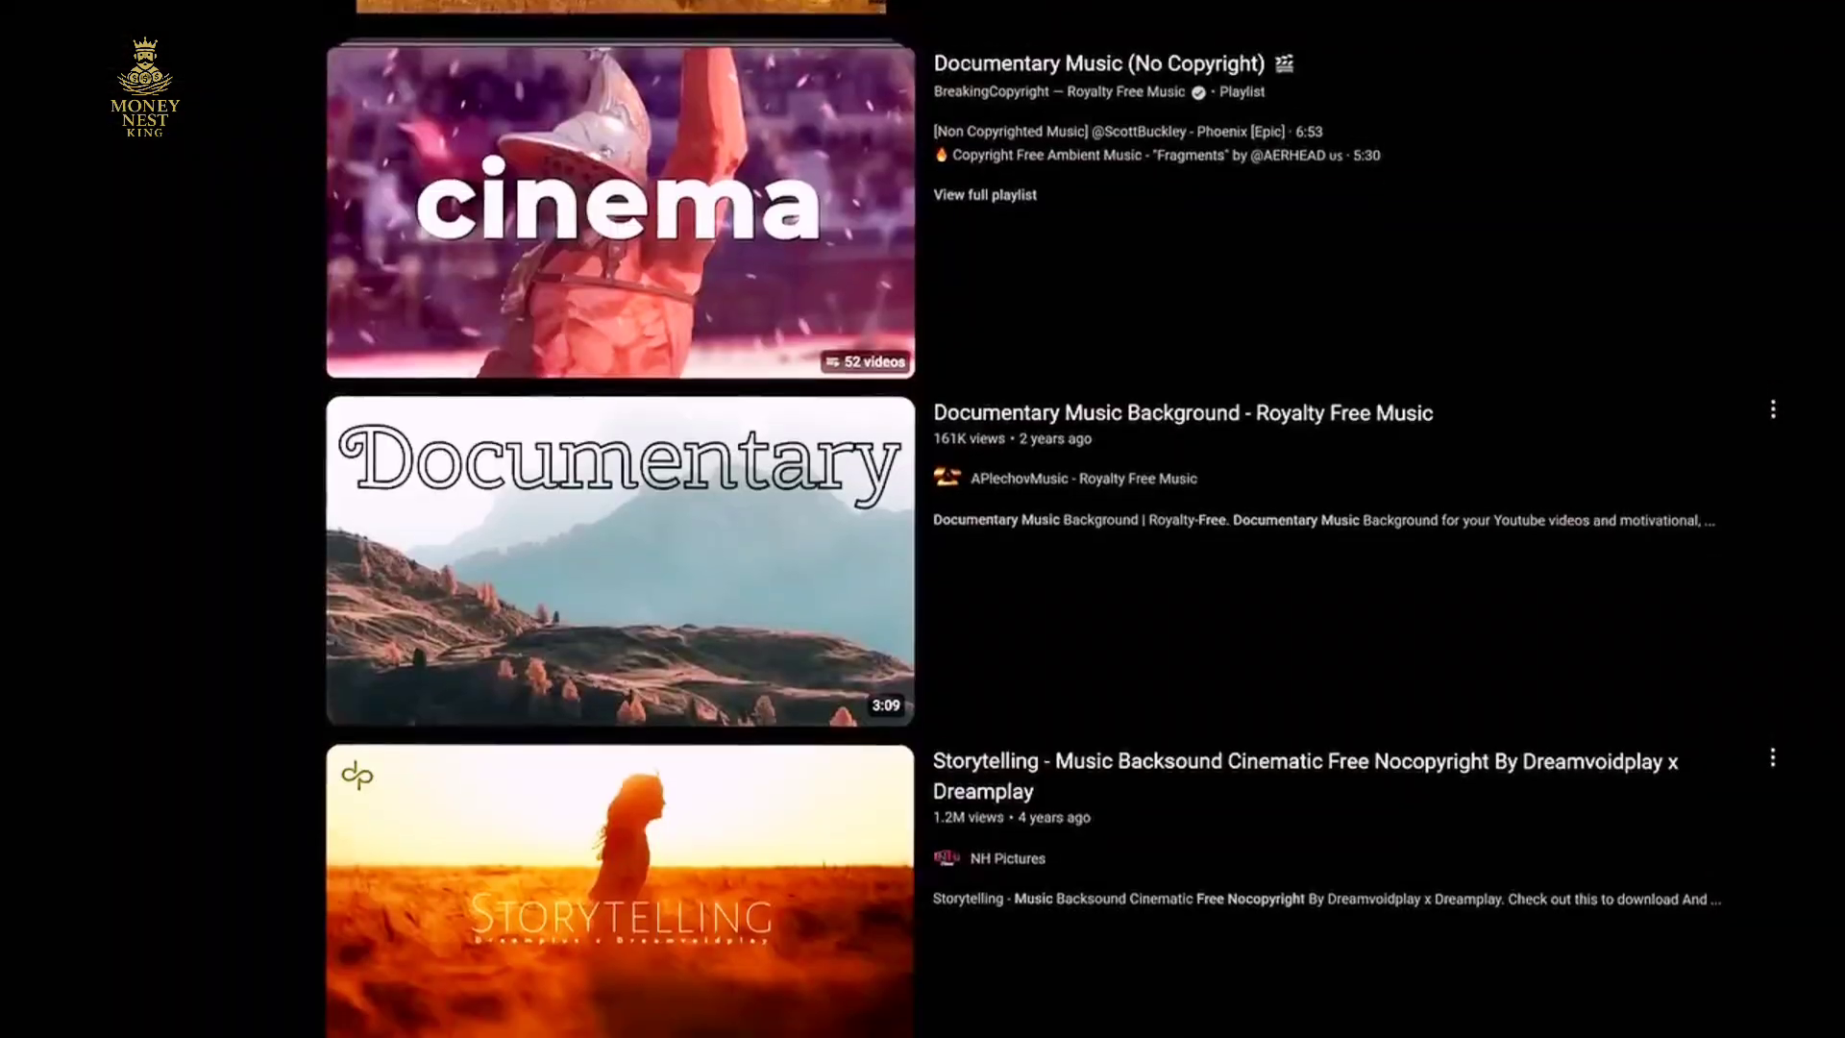
Browse the copyright-free documentary and storytelling background music results on YouTube.
scroll(990, 519, "down", 5)
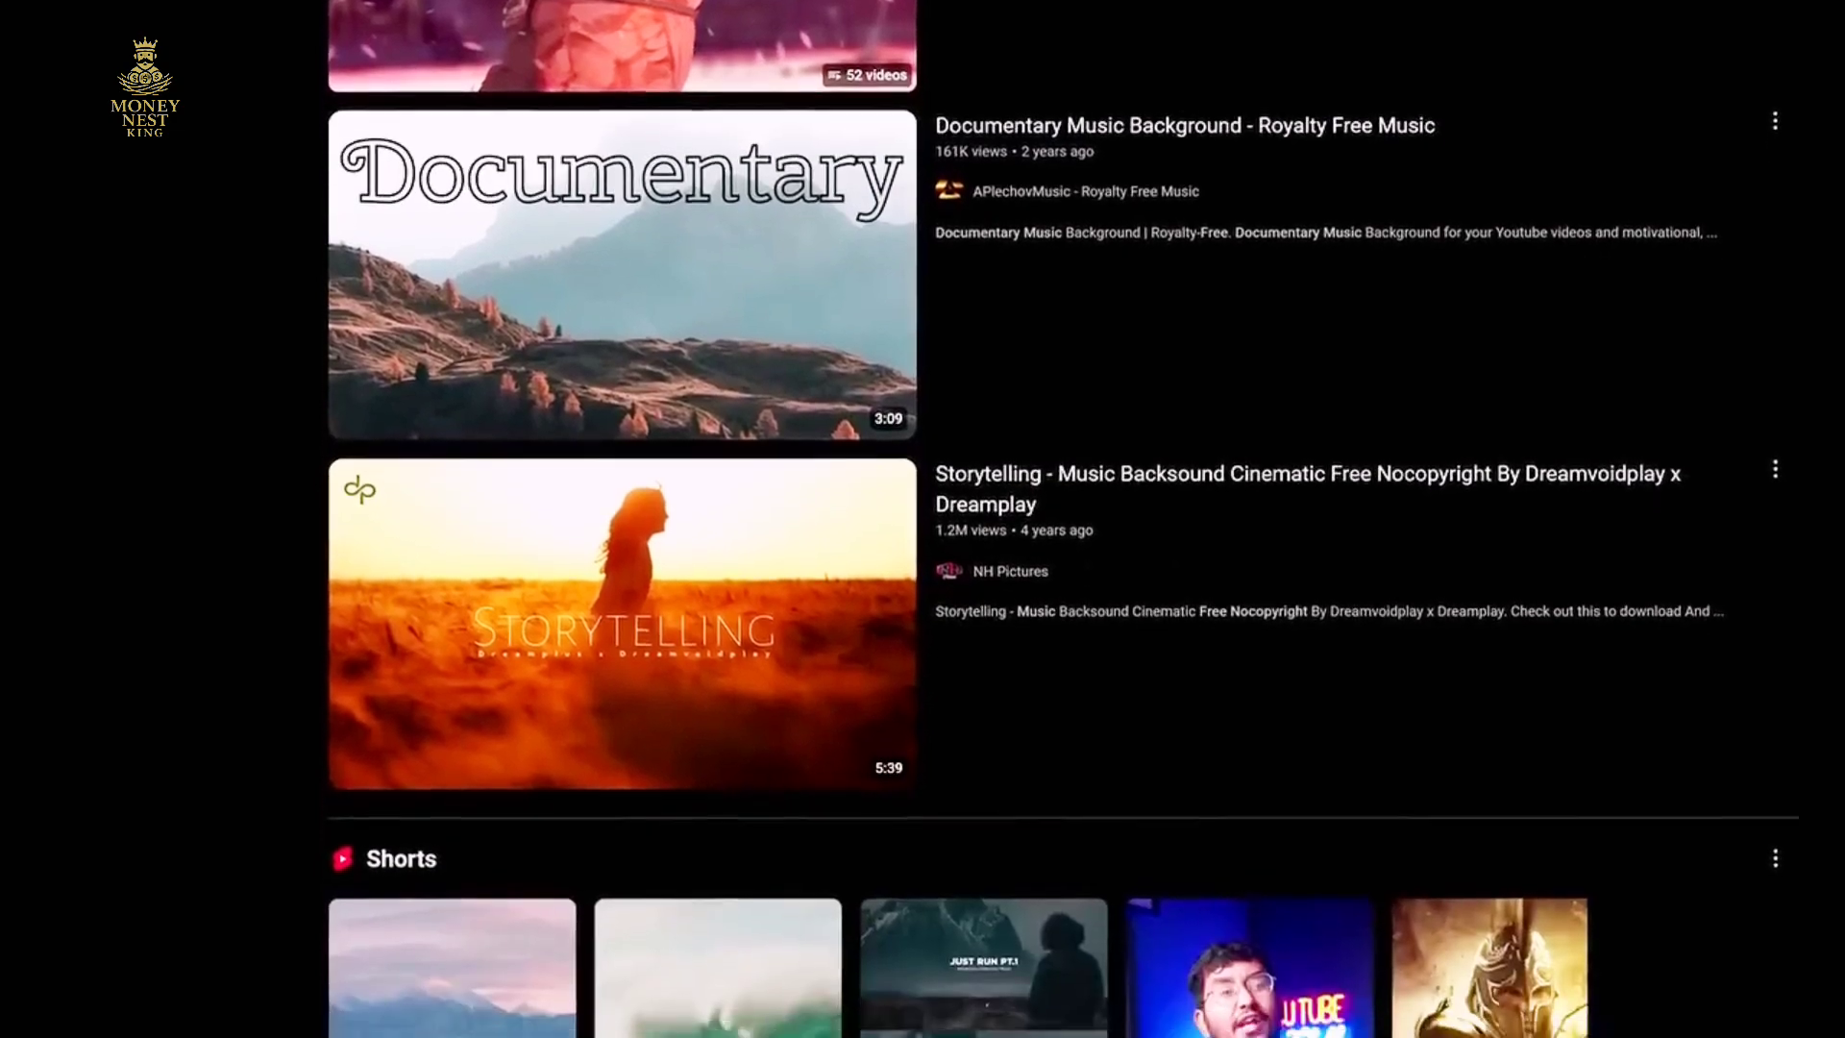
scroll(989, 519, "down", 6)
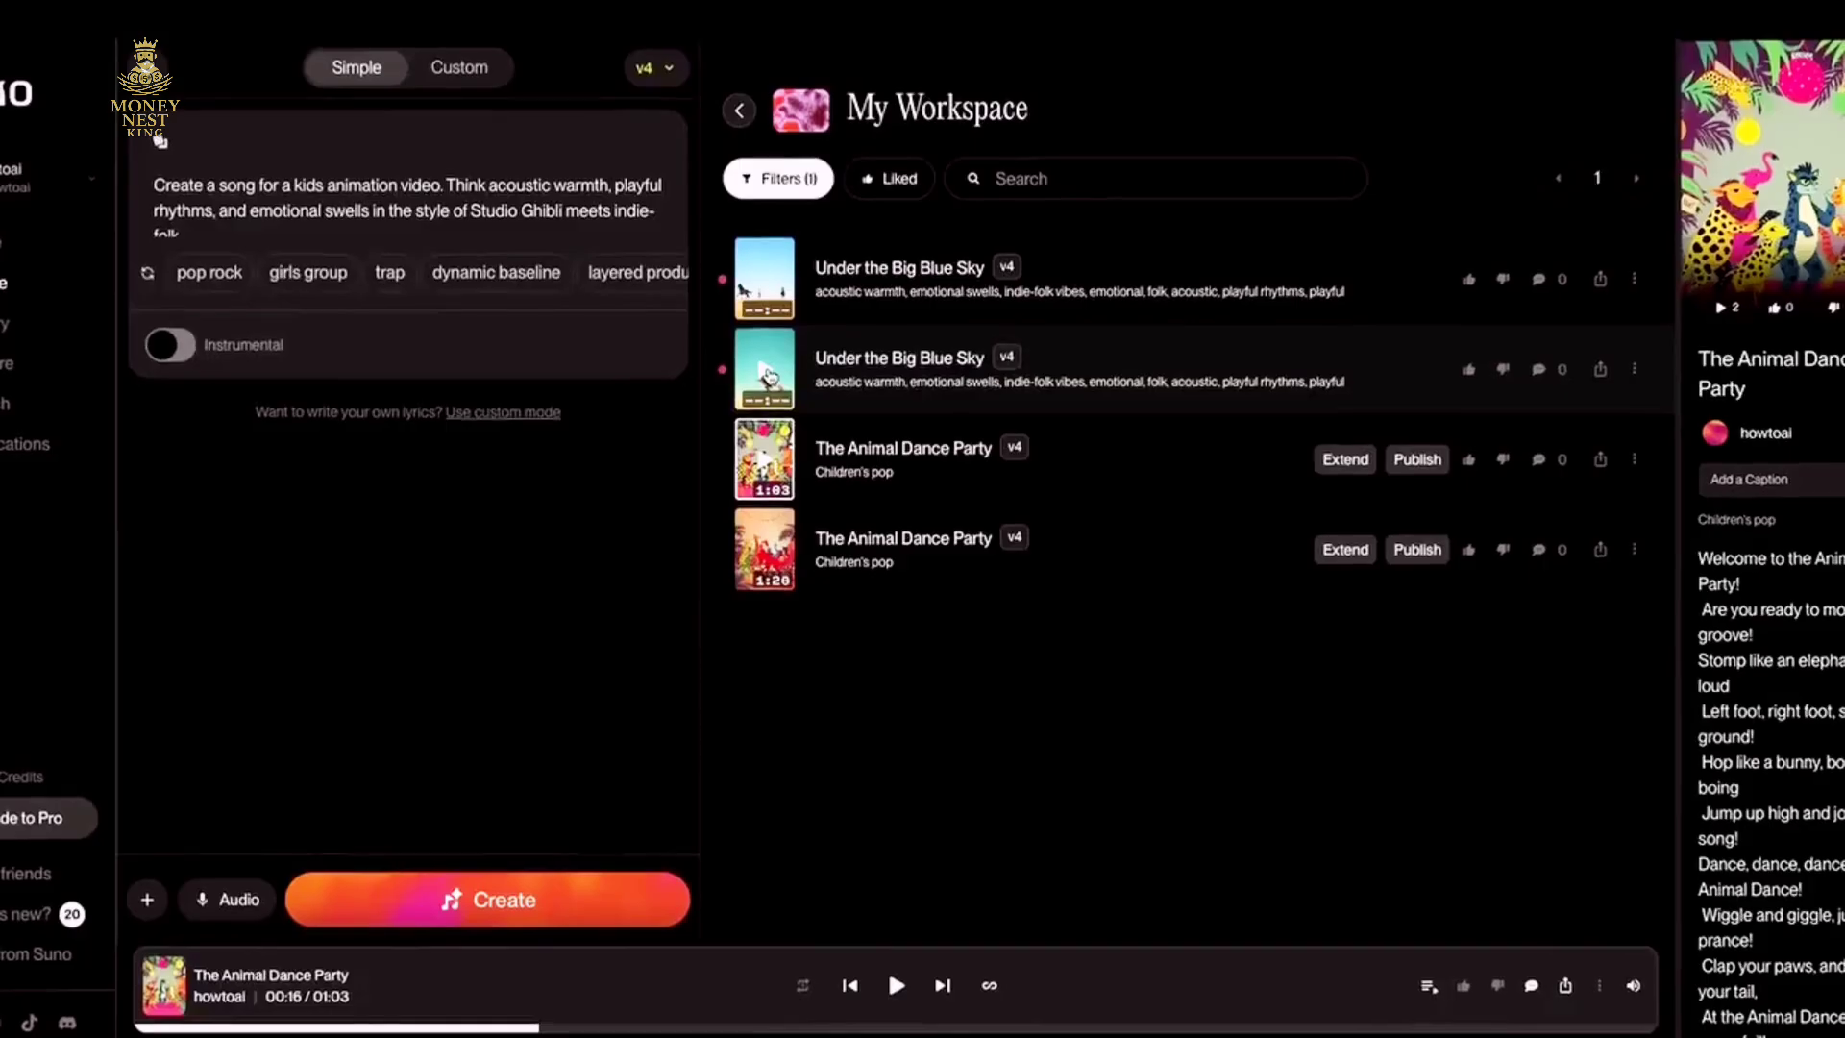
In Suno, preview the second 'Under the Big Blue Sky' track and open the song creation page.
left_click(762, 371)
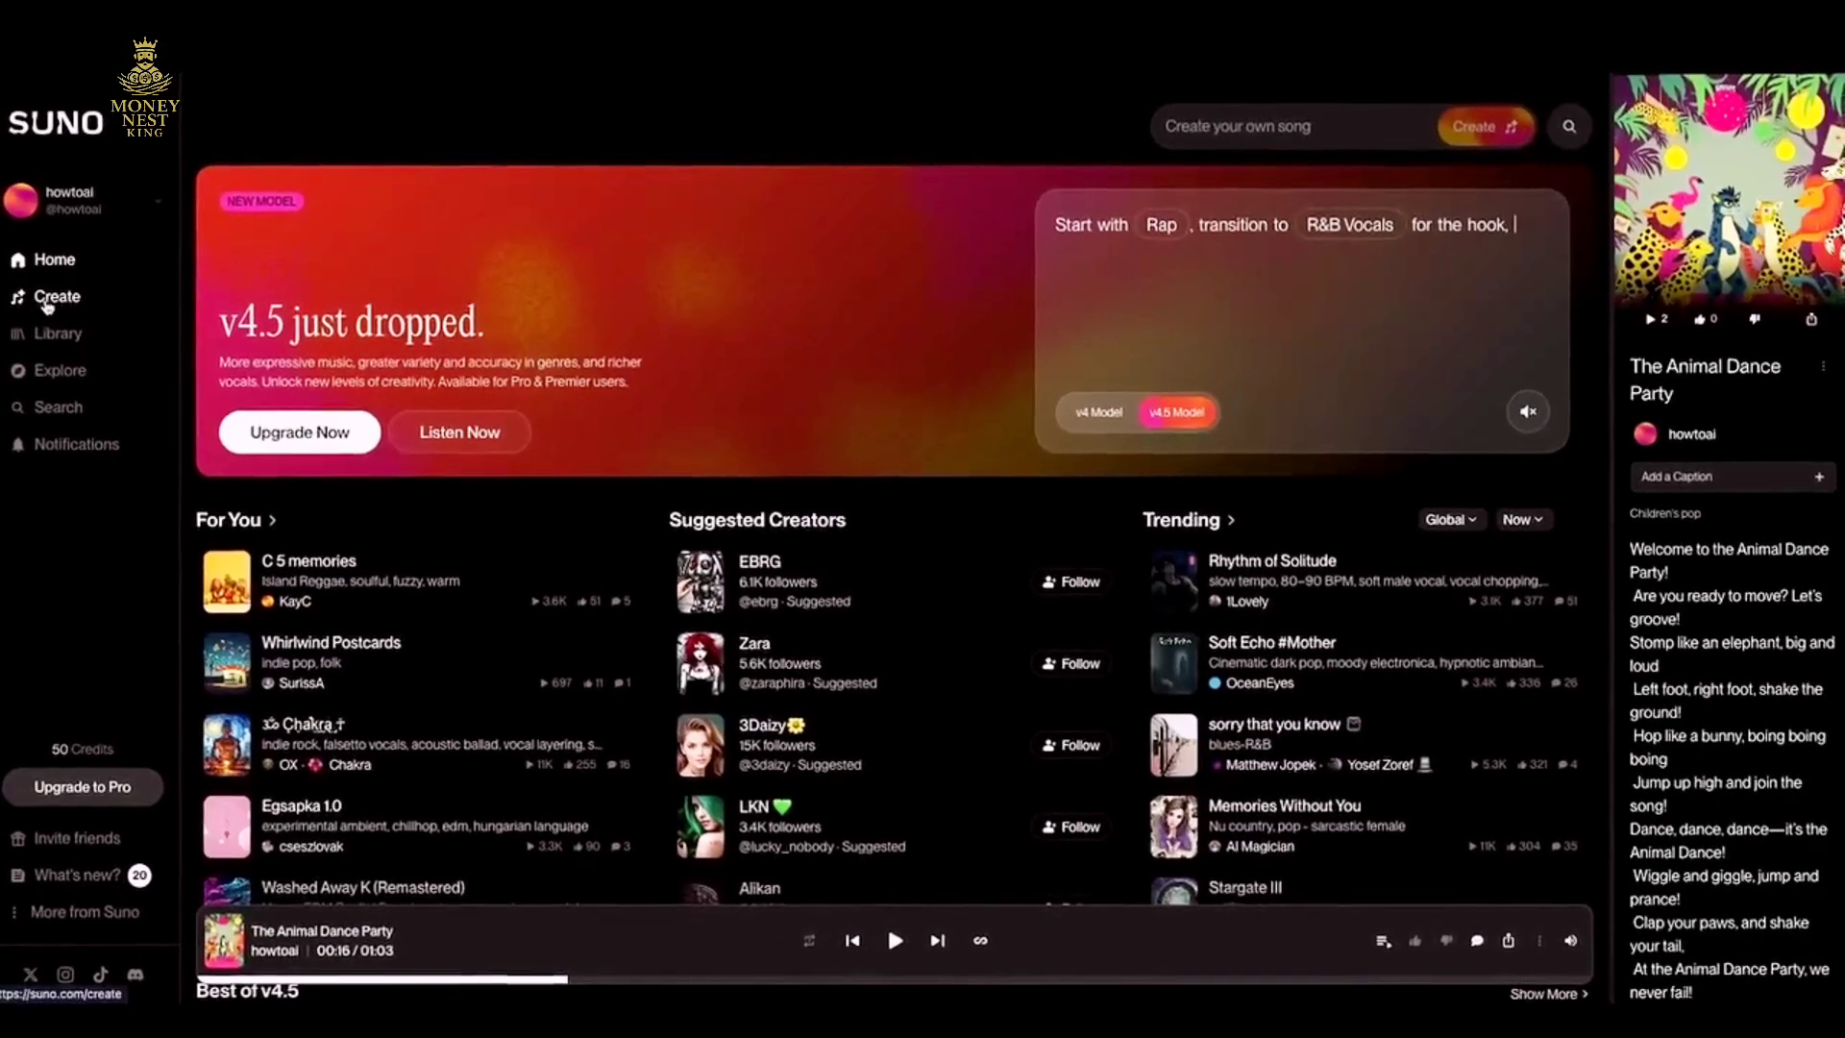
left_click(53, 299)
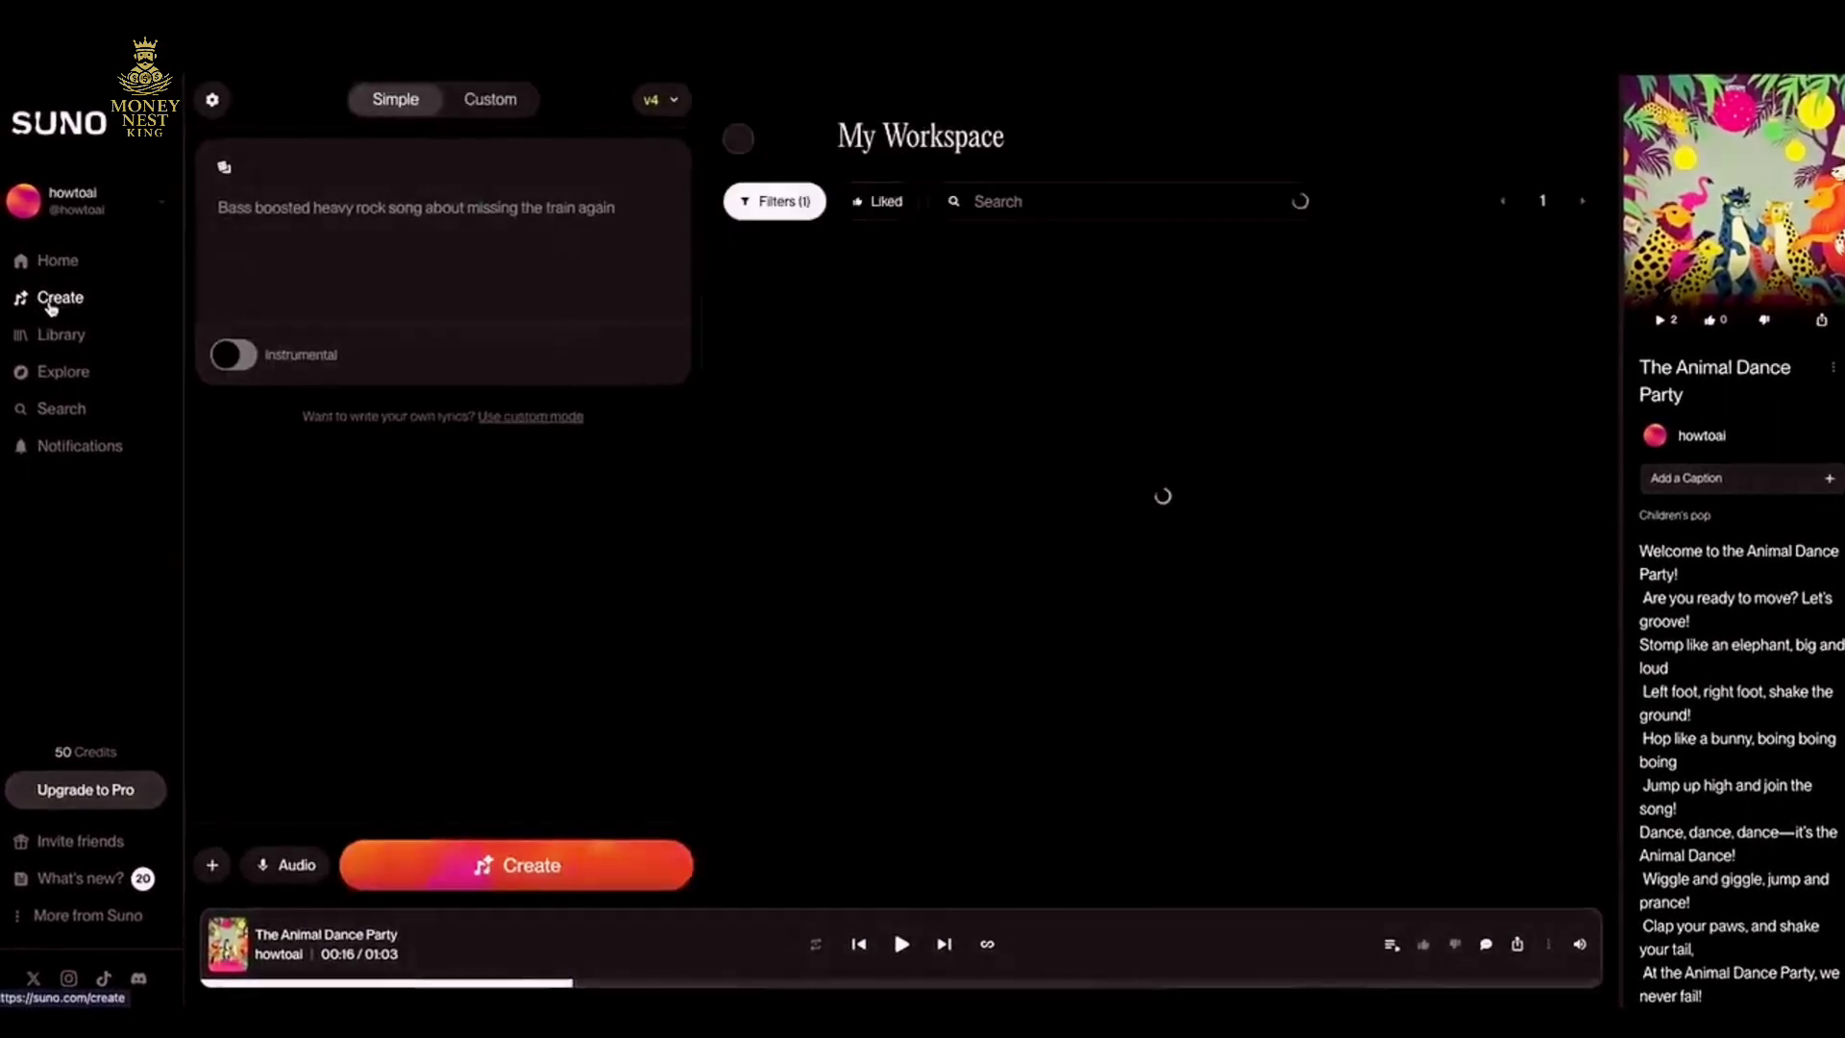
left_click(606, 107)
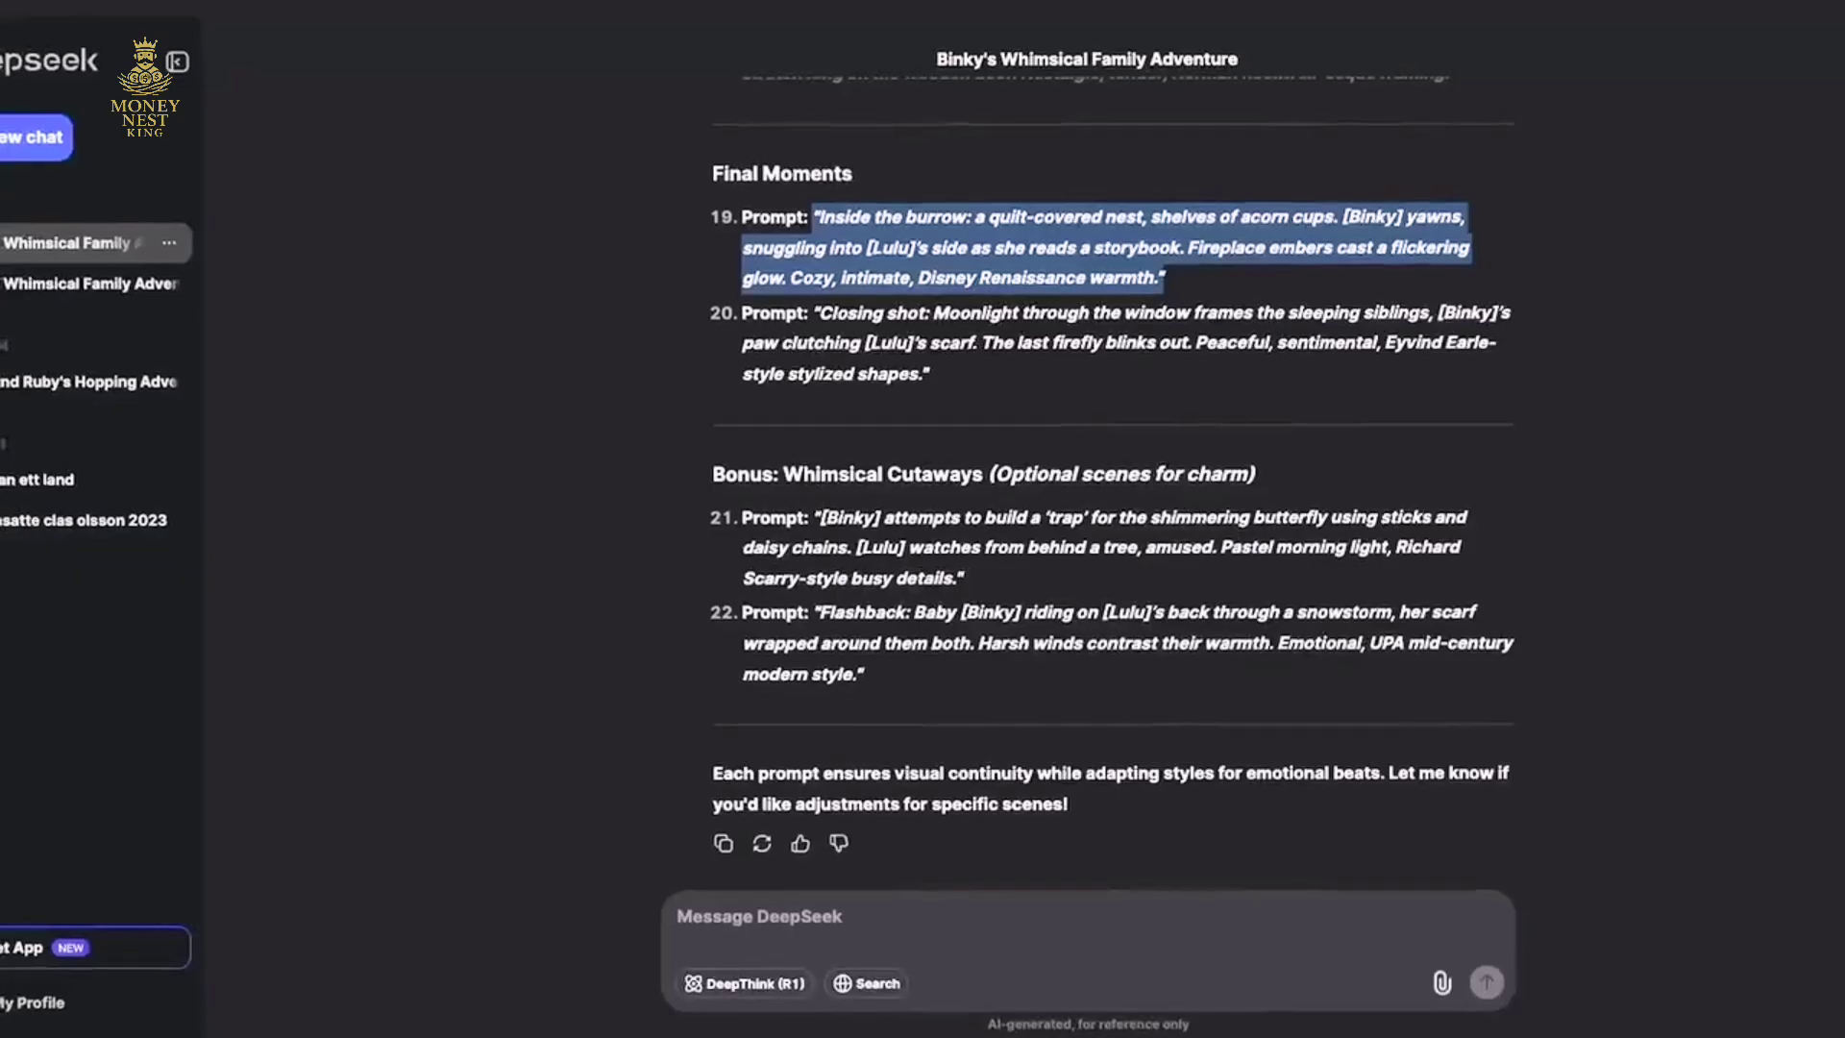
In the DeepSeek story chat, ask 'Now create a description of a song that would fit this video'.
left_click(915, 951)
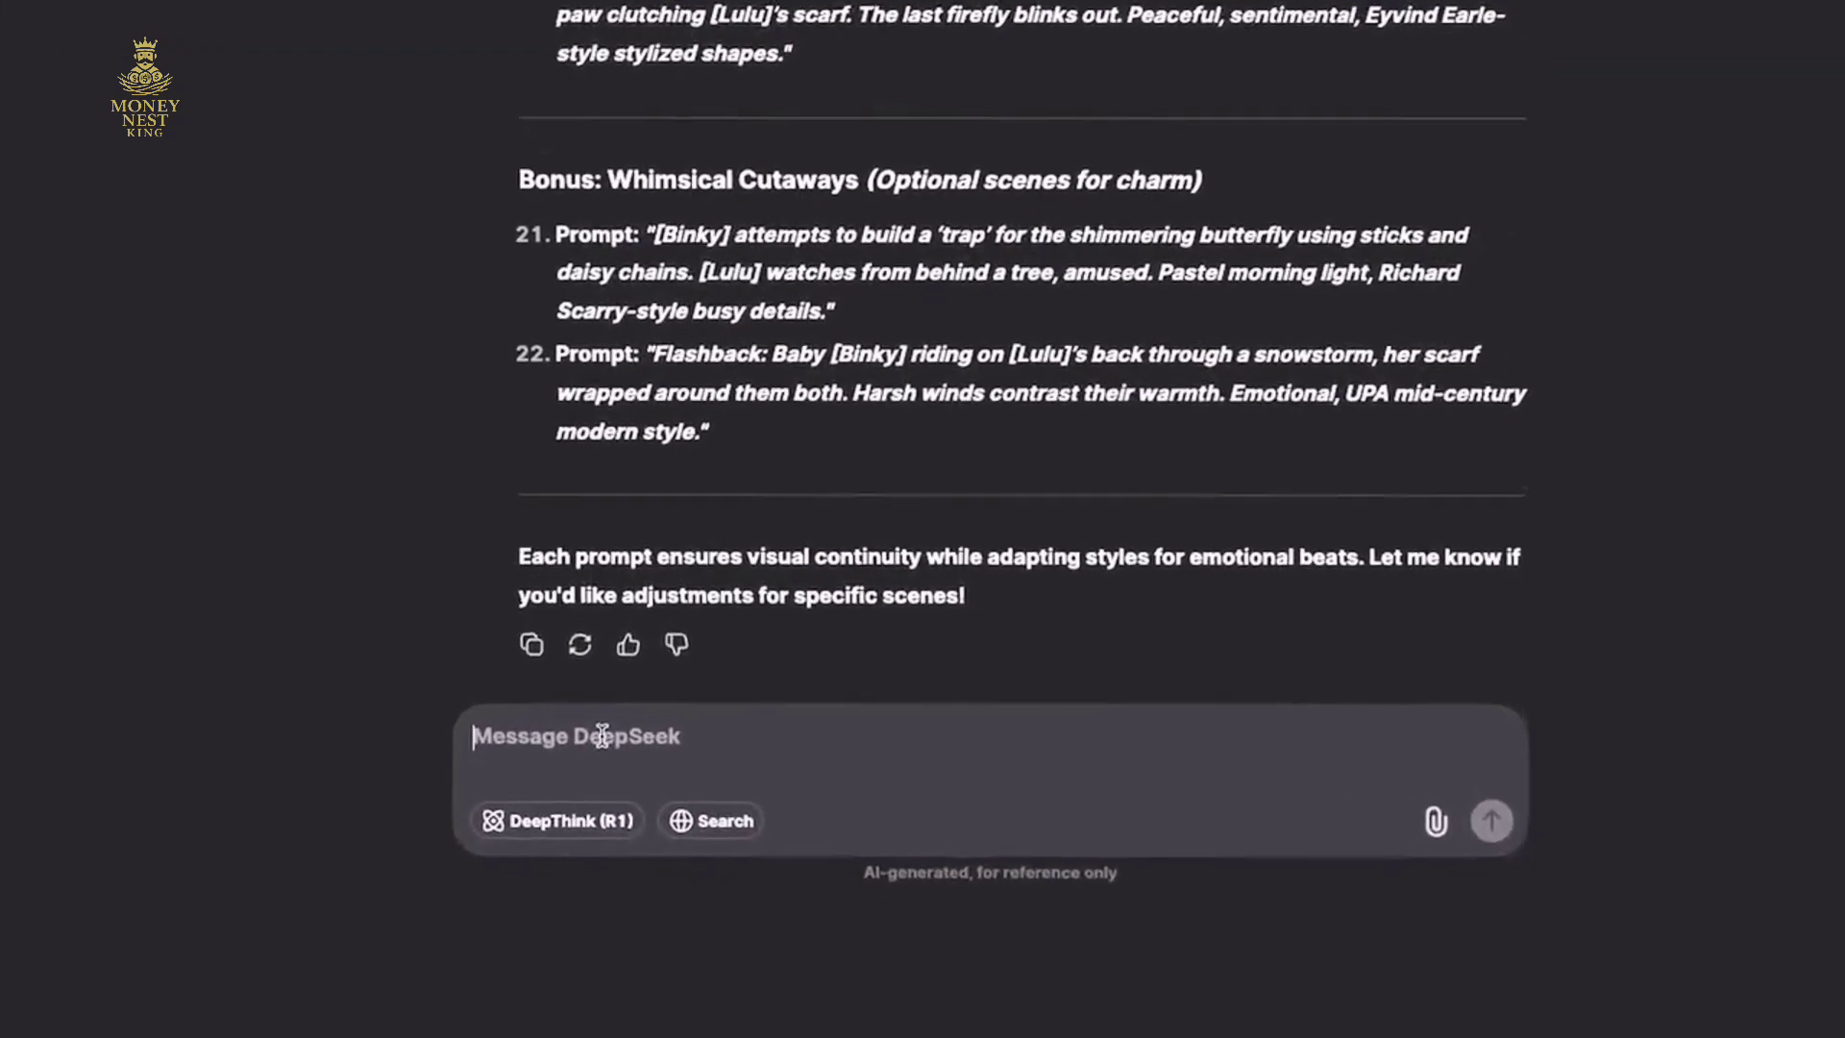
type("Now create a description of a song that would fit this video")
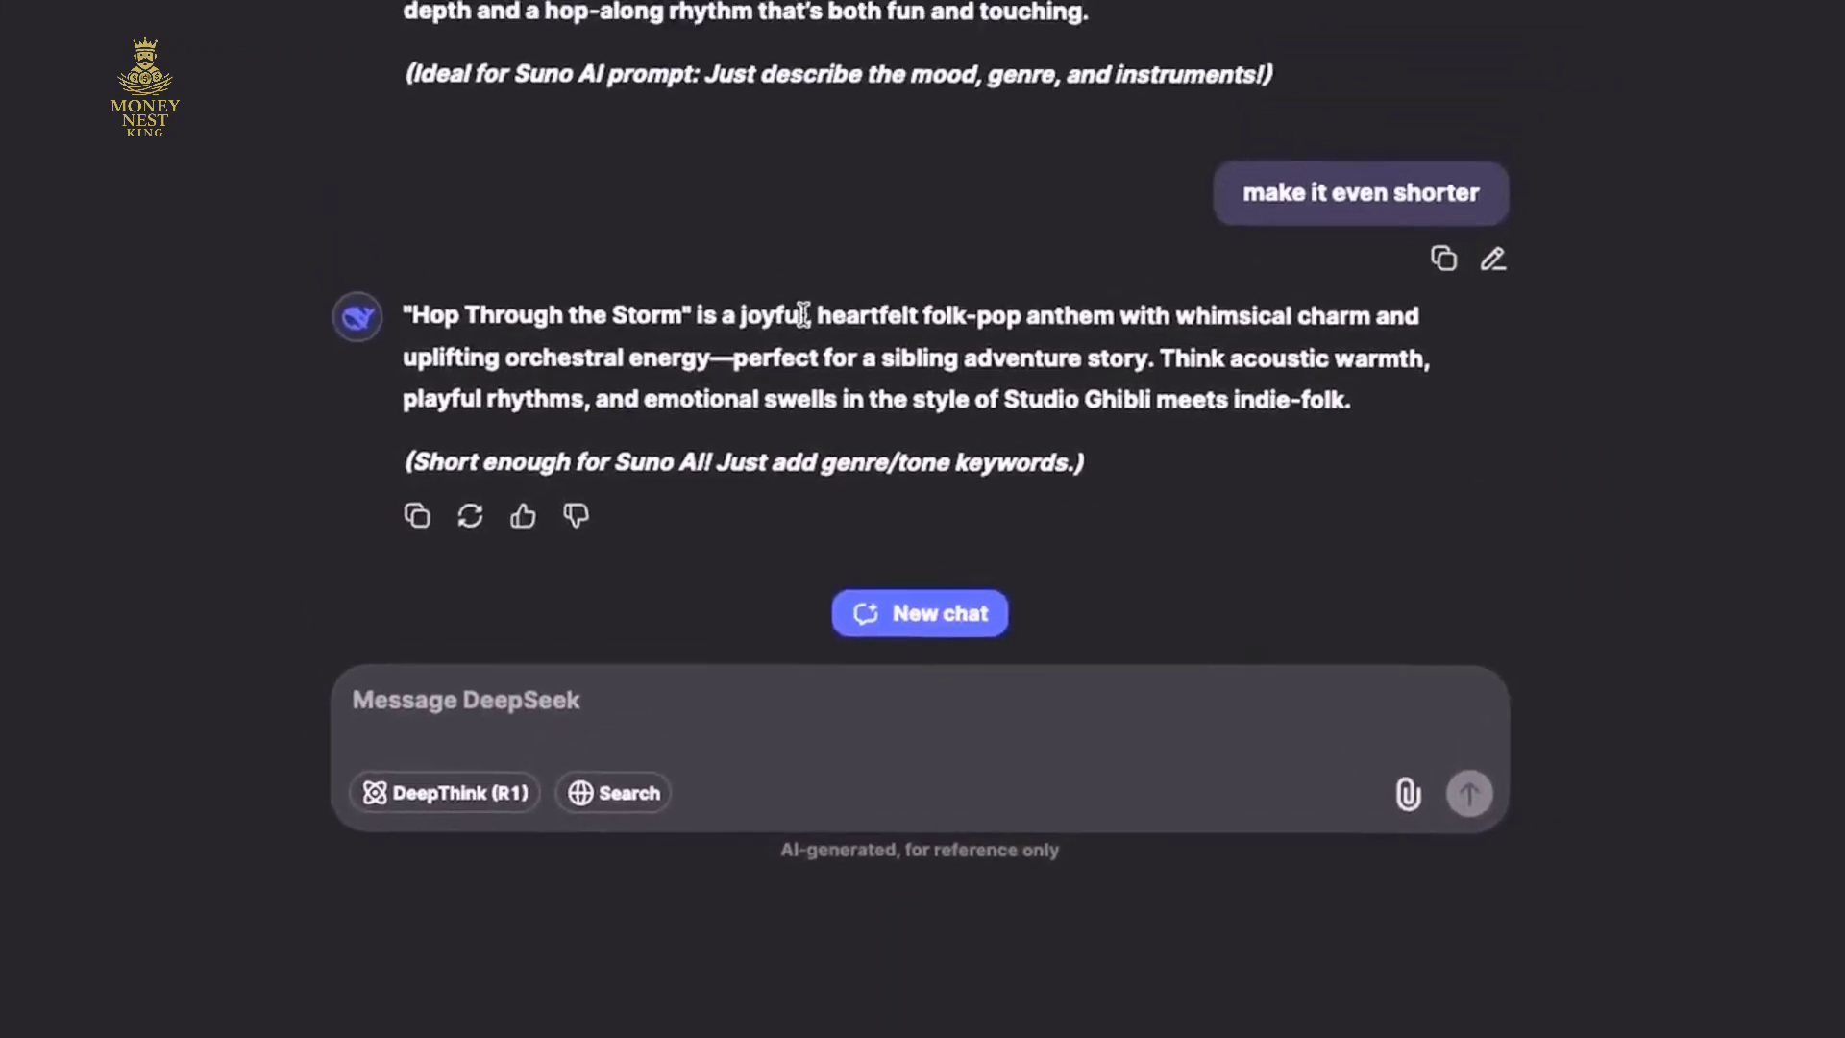
Create a kids animation song in Suno from DeepSeek's 'Think acoustic warmth' description, and download the first 'Under the Big Blue Sky' track.
left_click_drag(747, 571, 1316, 615)
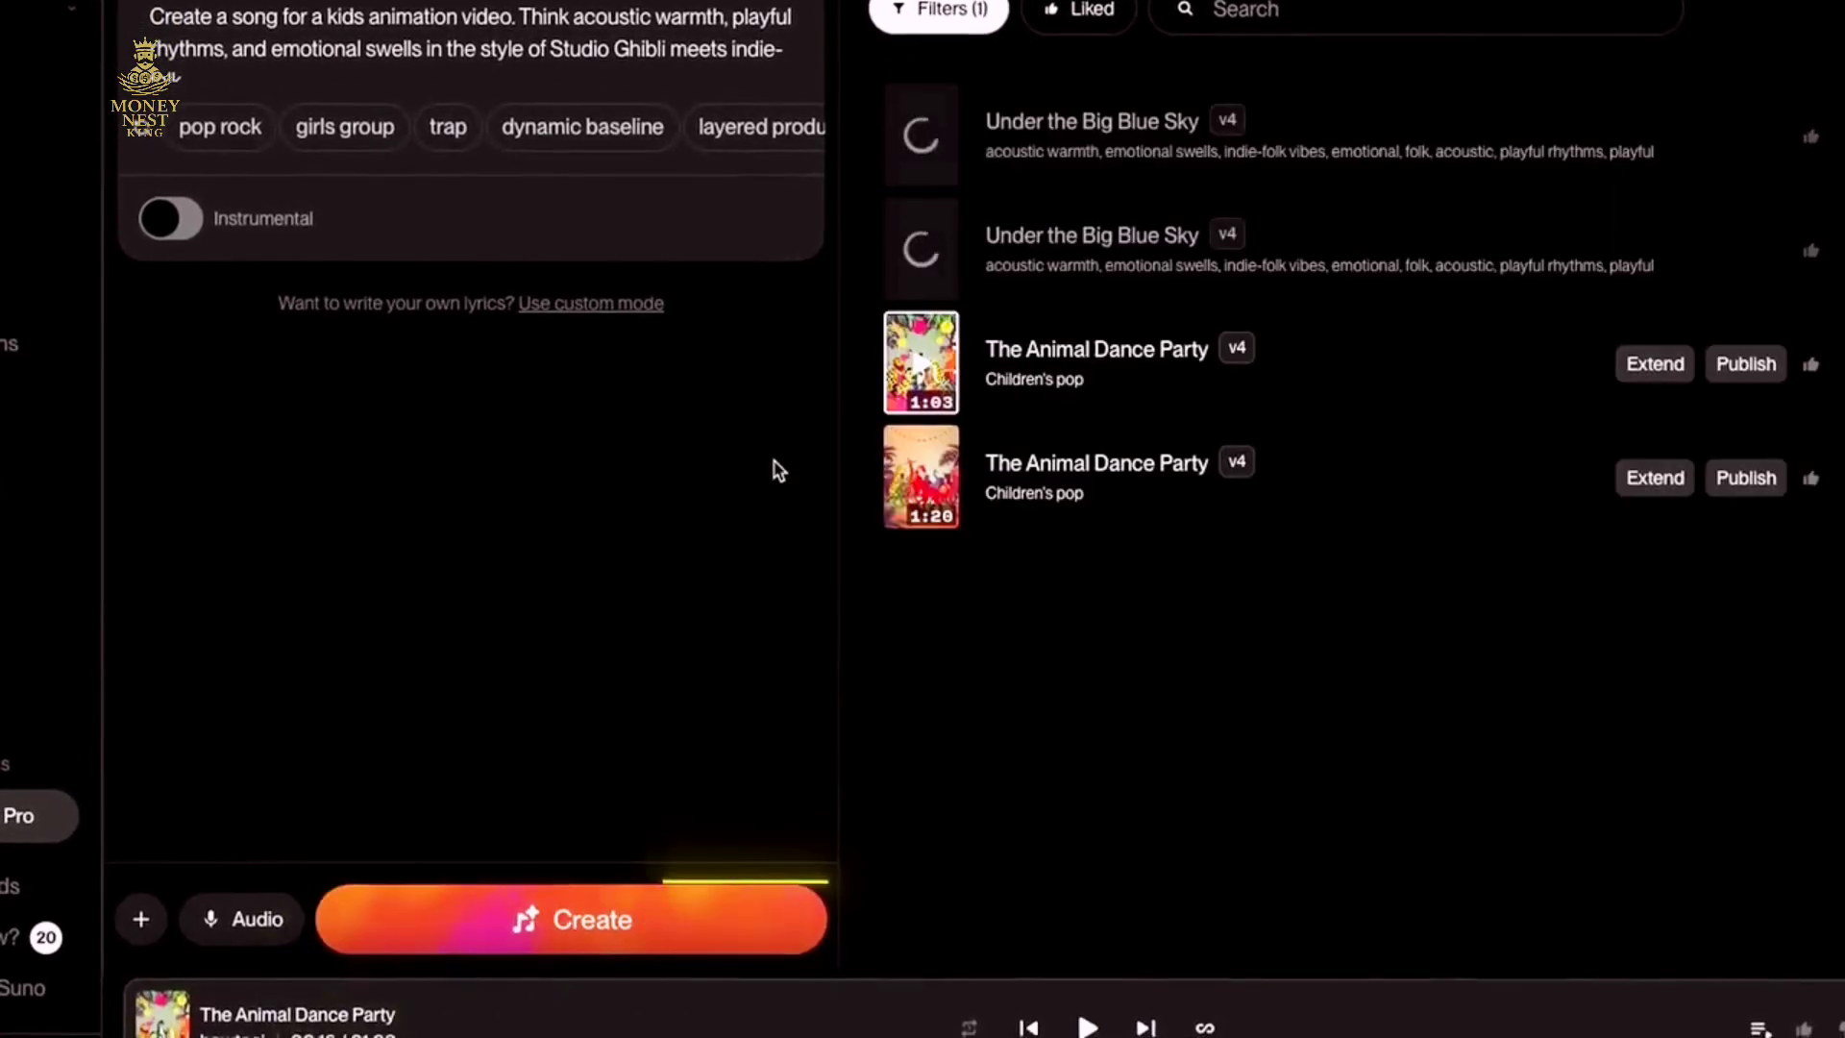
left_click(920, 249)
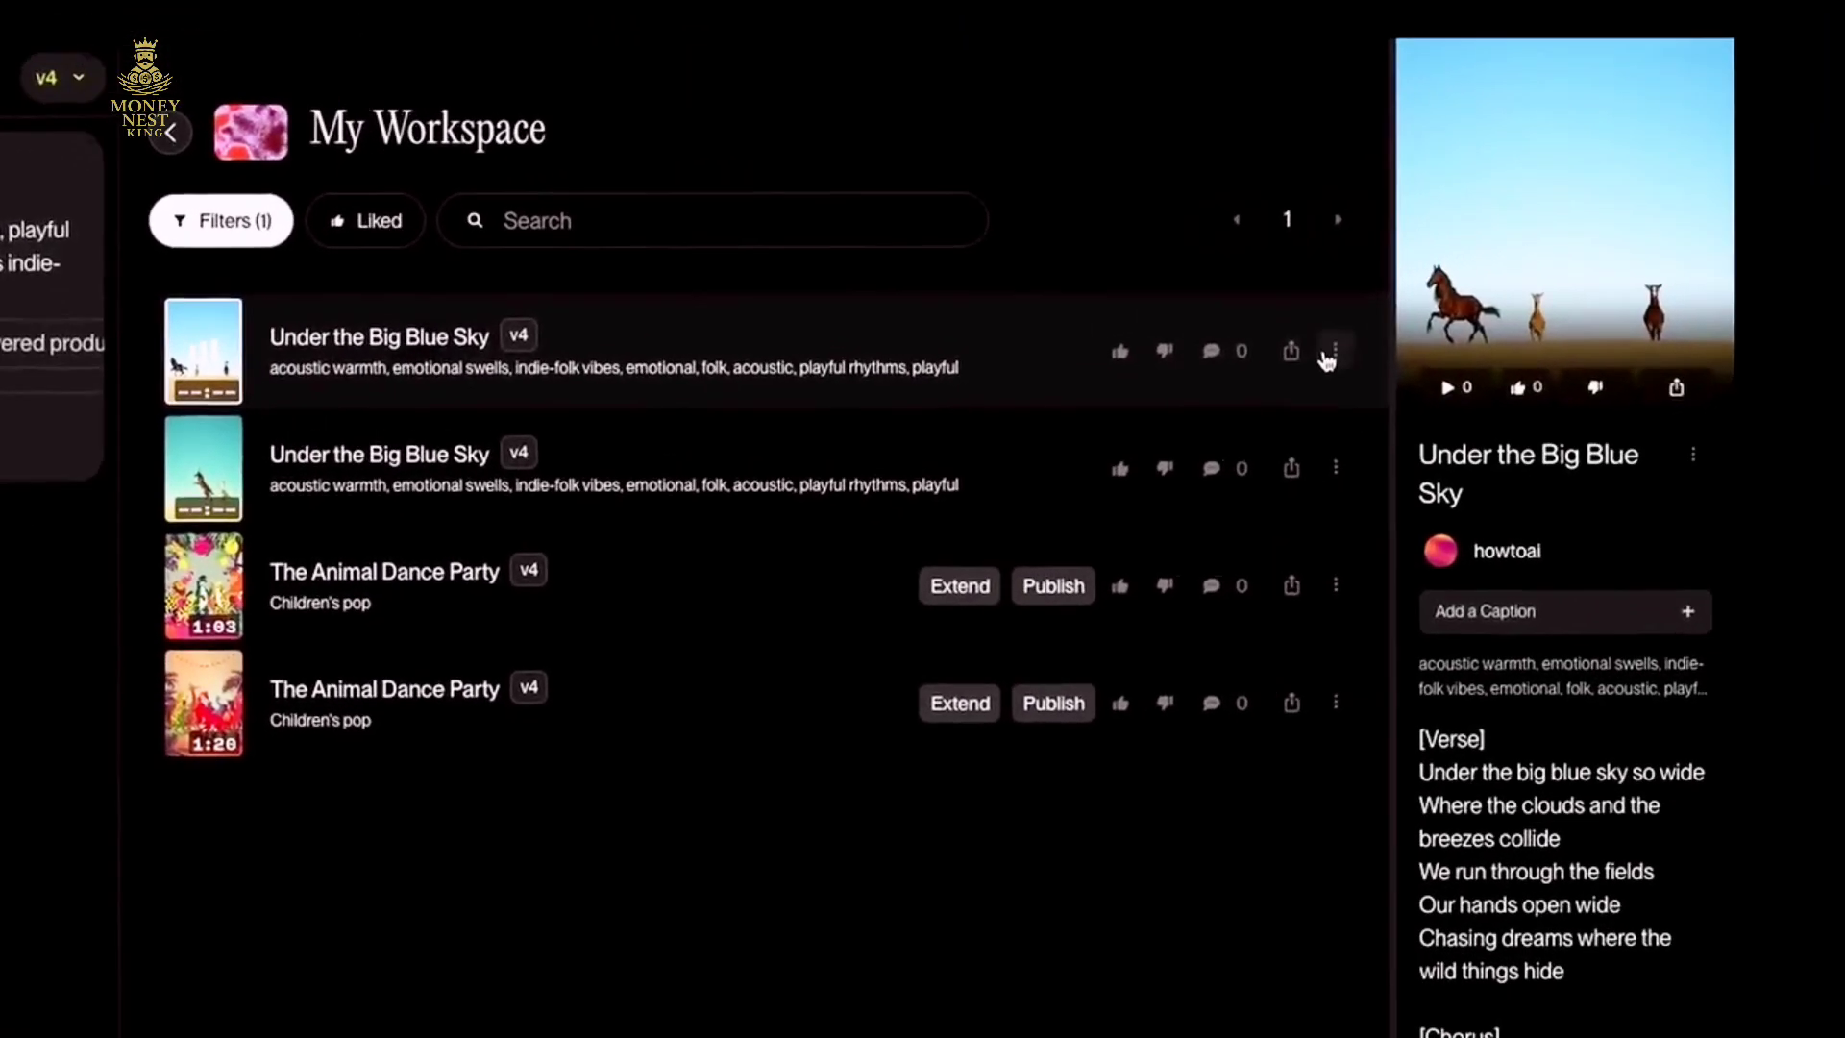
left_click(1808, 201)
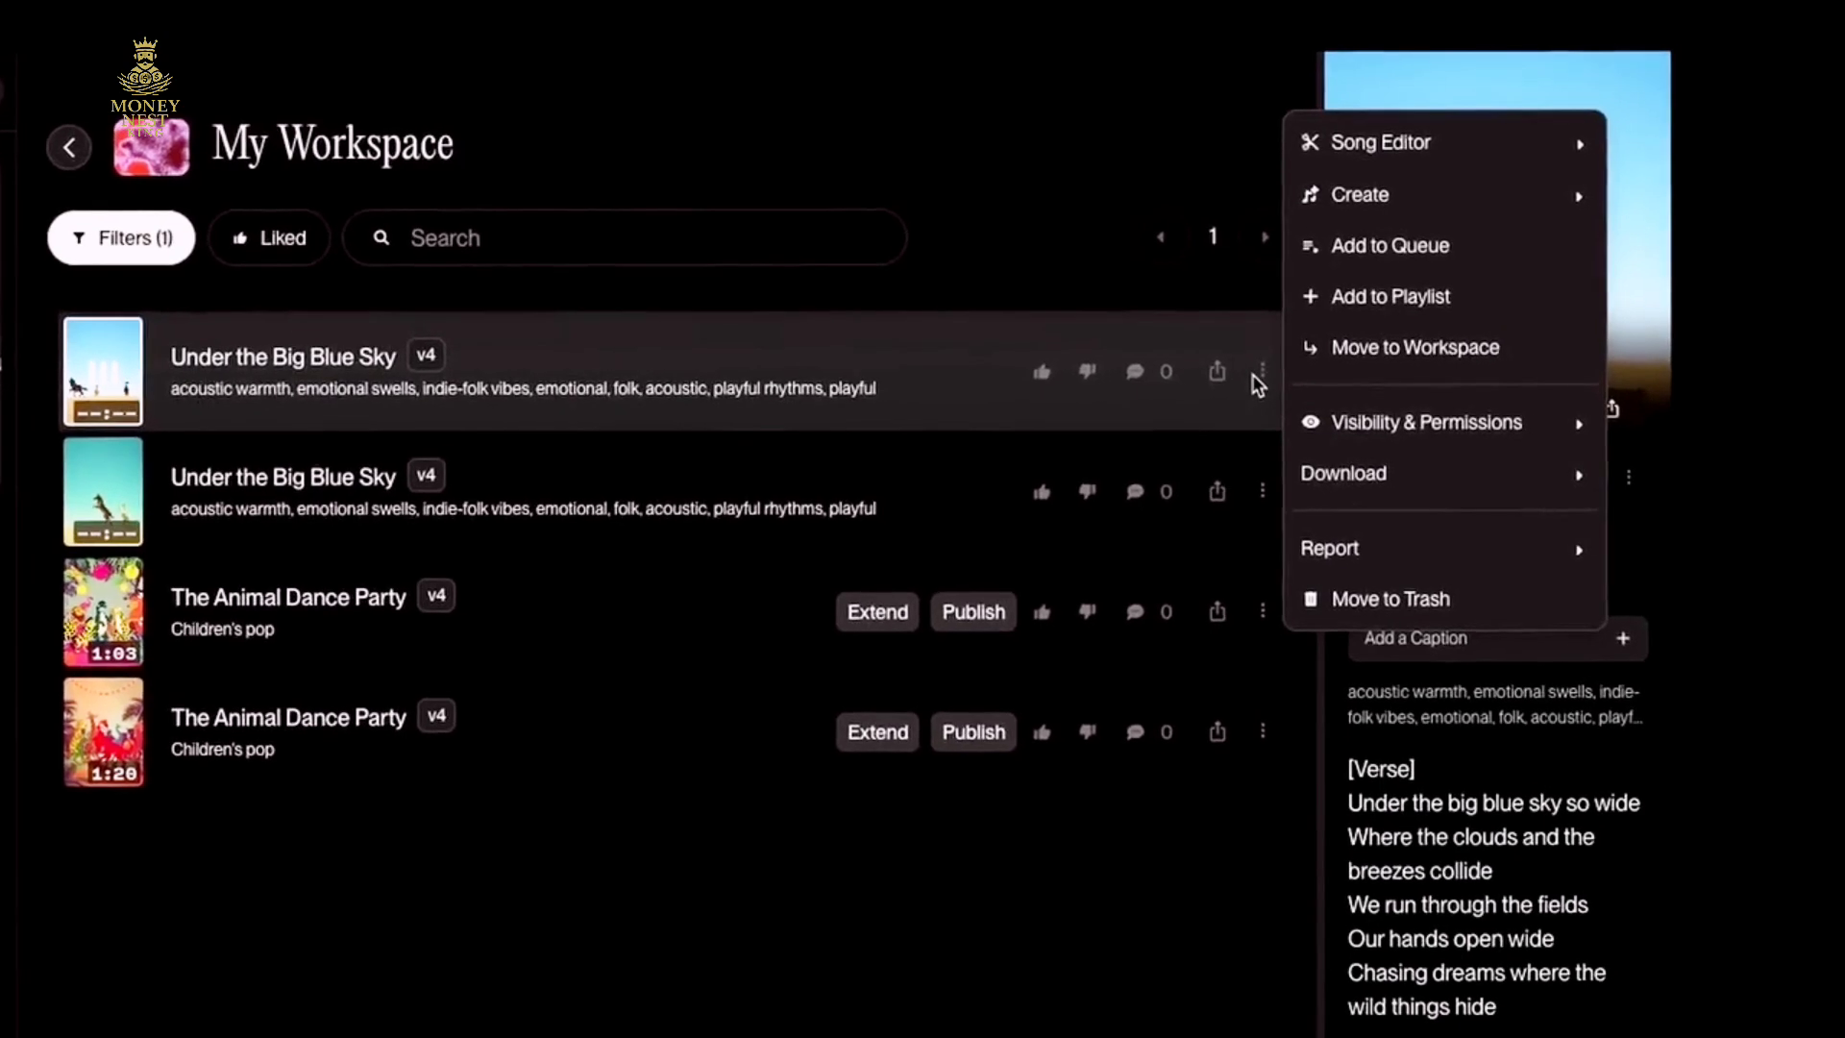
mouse_move(1355, 469)
left_click(1226, 485)
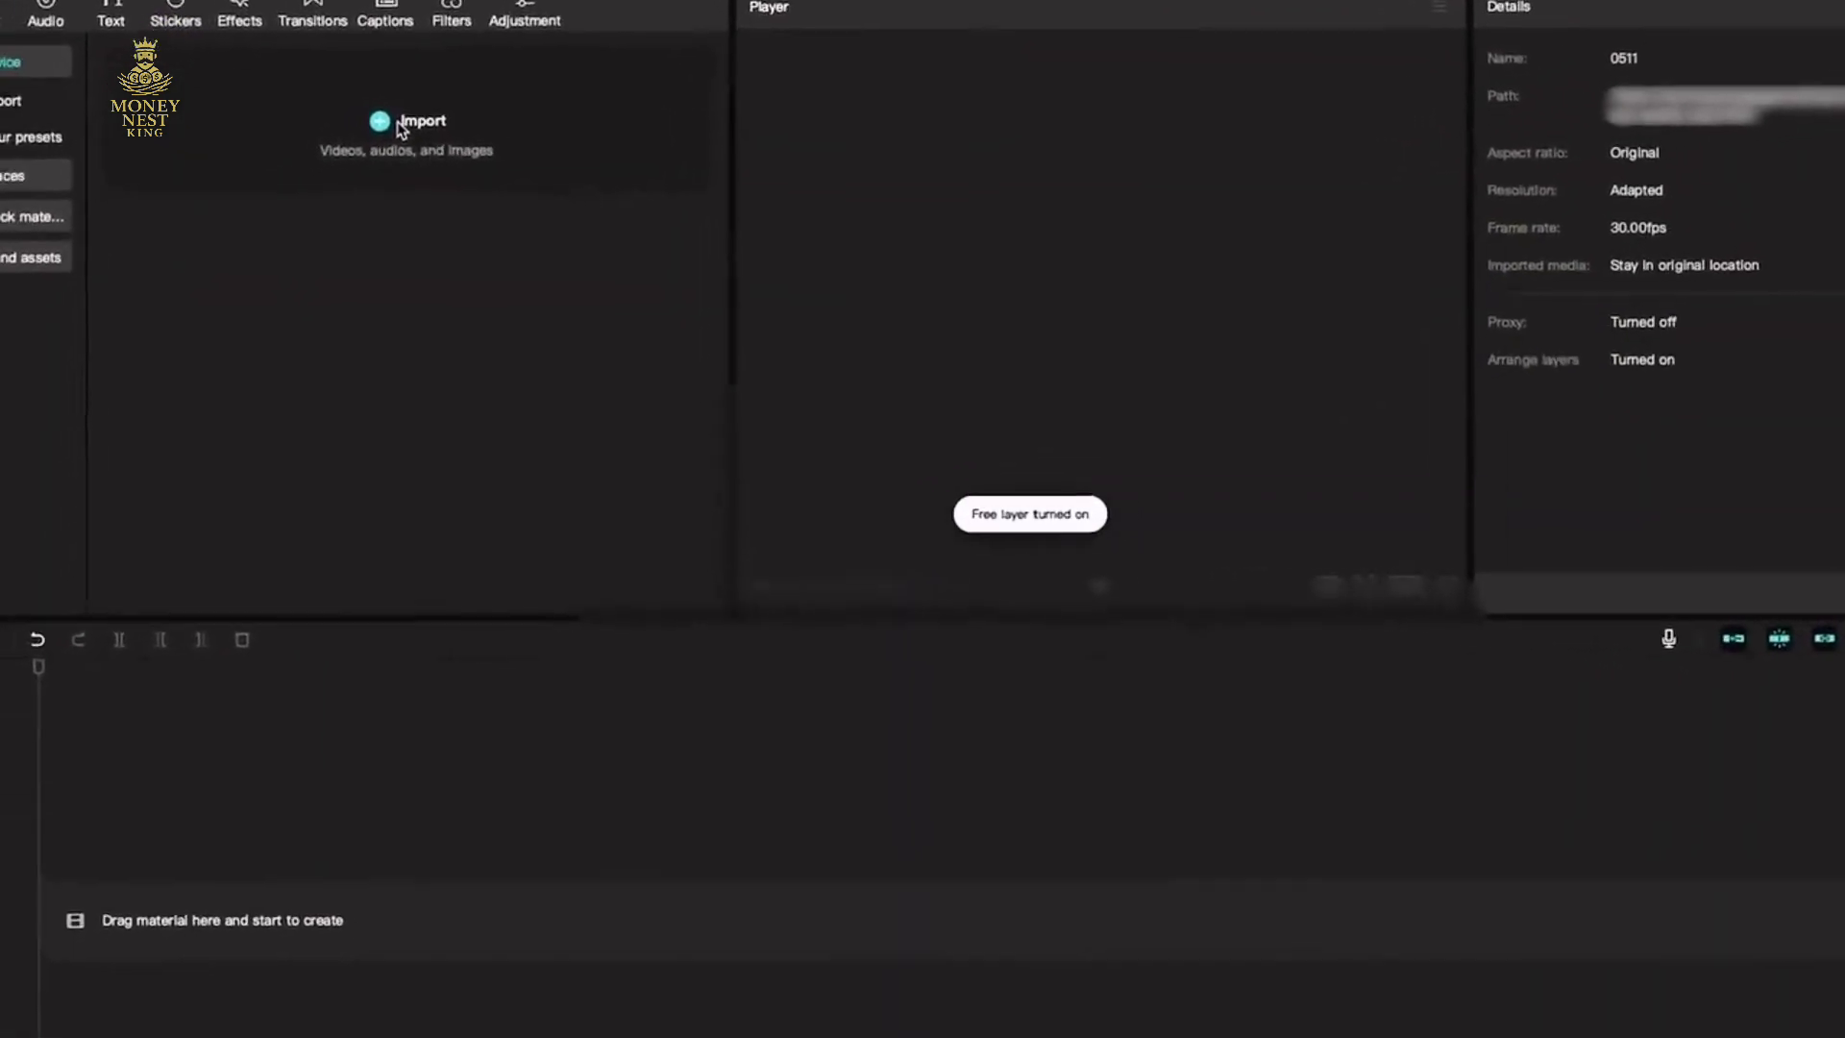
In CapCut, import 'Under the Big Blue Sky.mp3' and the five PixVerse video clips from the Downloads folder.
left_click(442, 108)
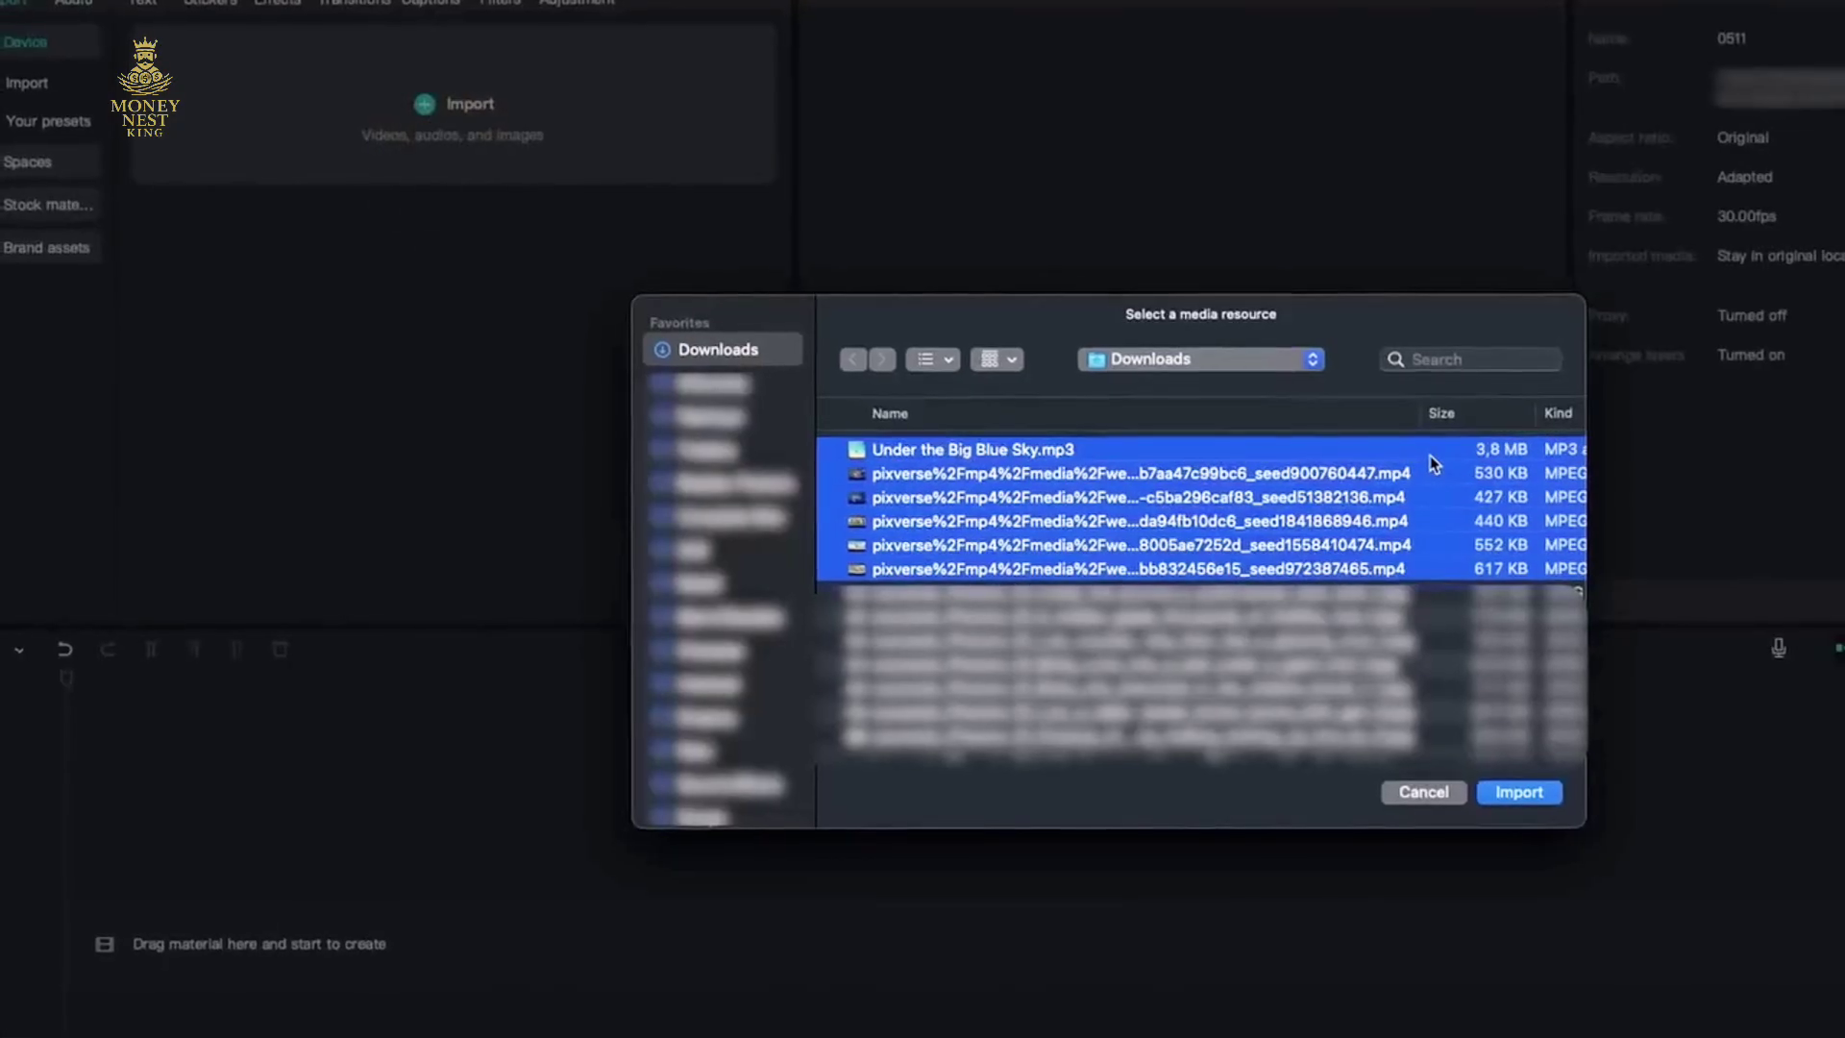
left_click(1519, 787)
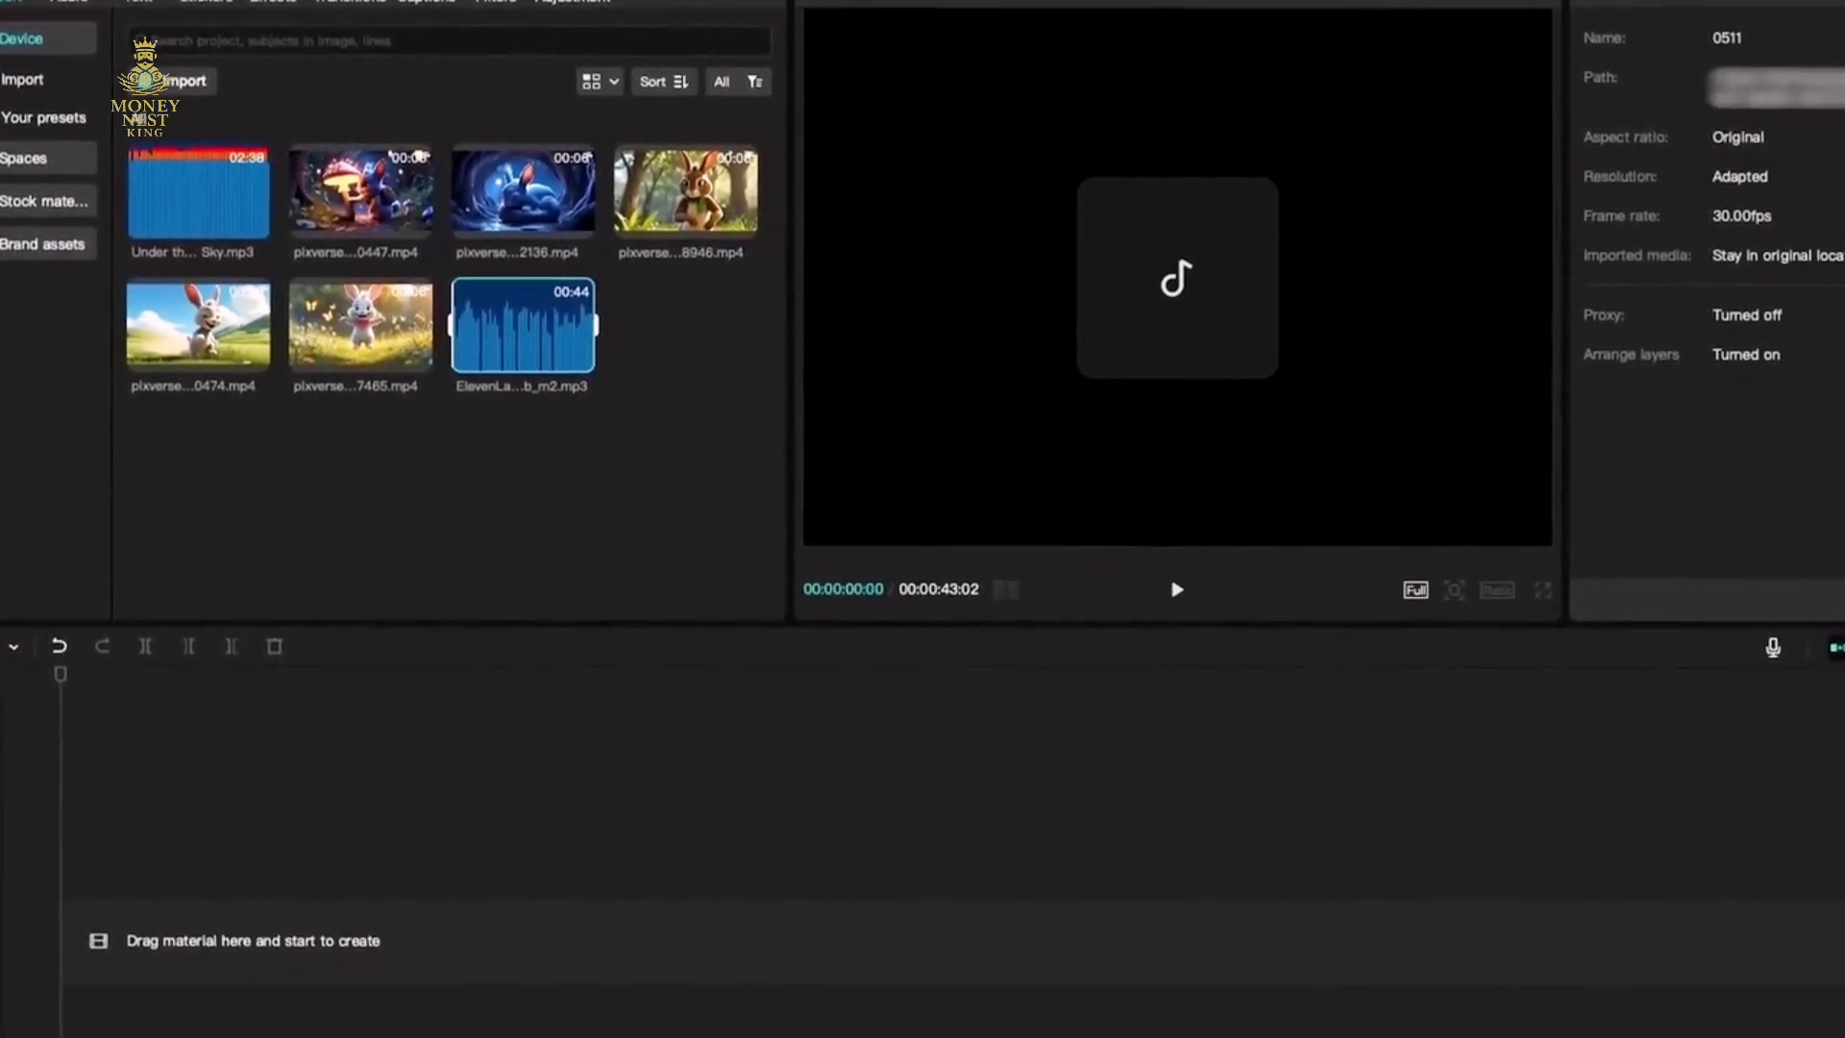
Place the ElevenLabs voiceover at the start of the timeline and line up the PixVerse bunny clips above it.
left_click(577, 355)
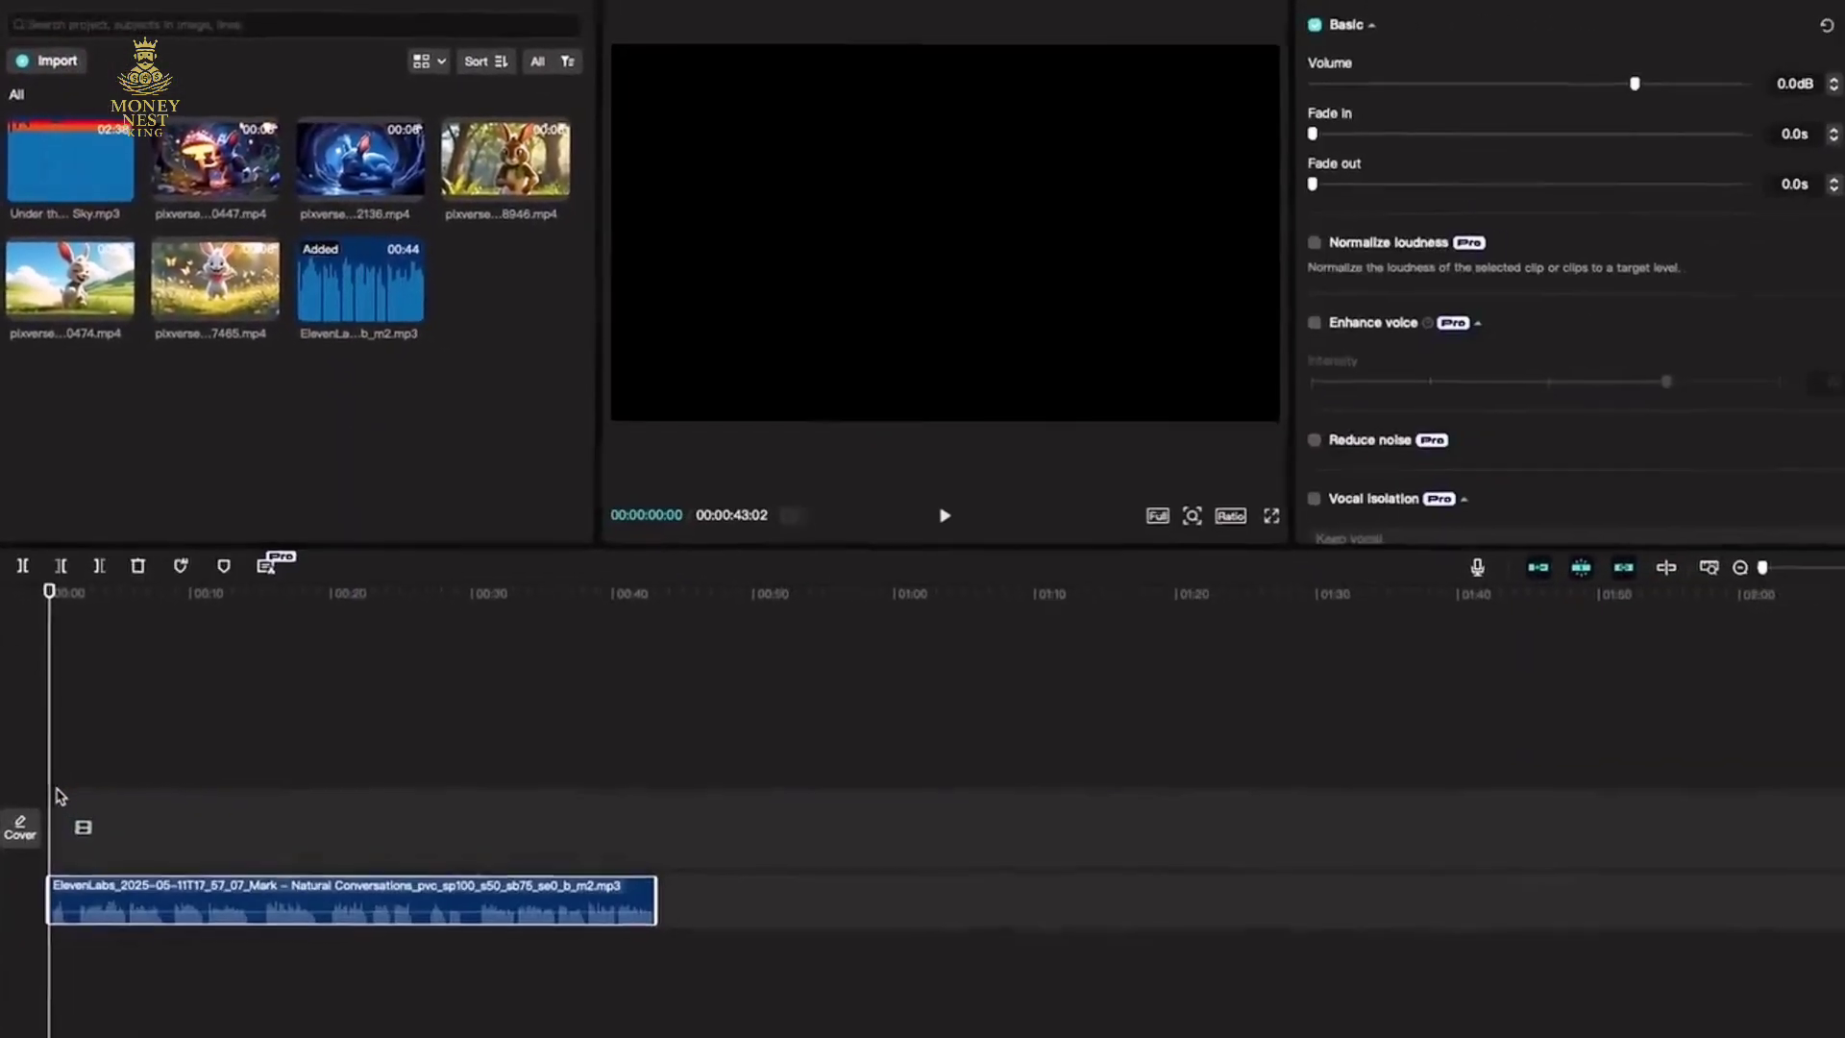
left_click_drag(1723, 558, 1729, 556)
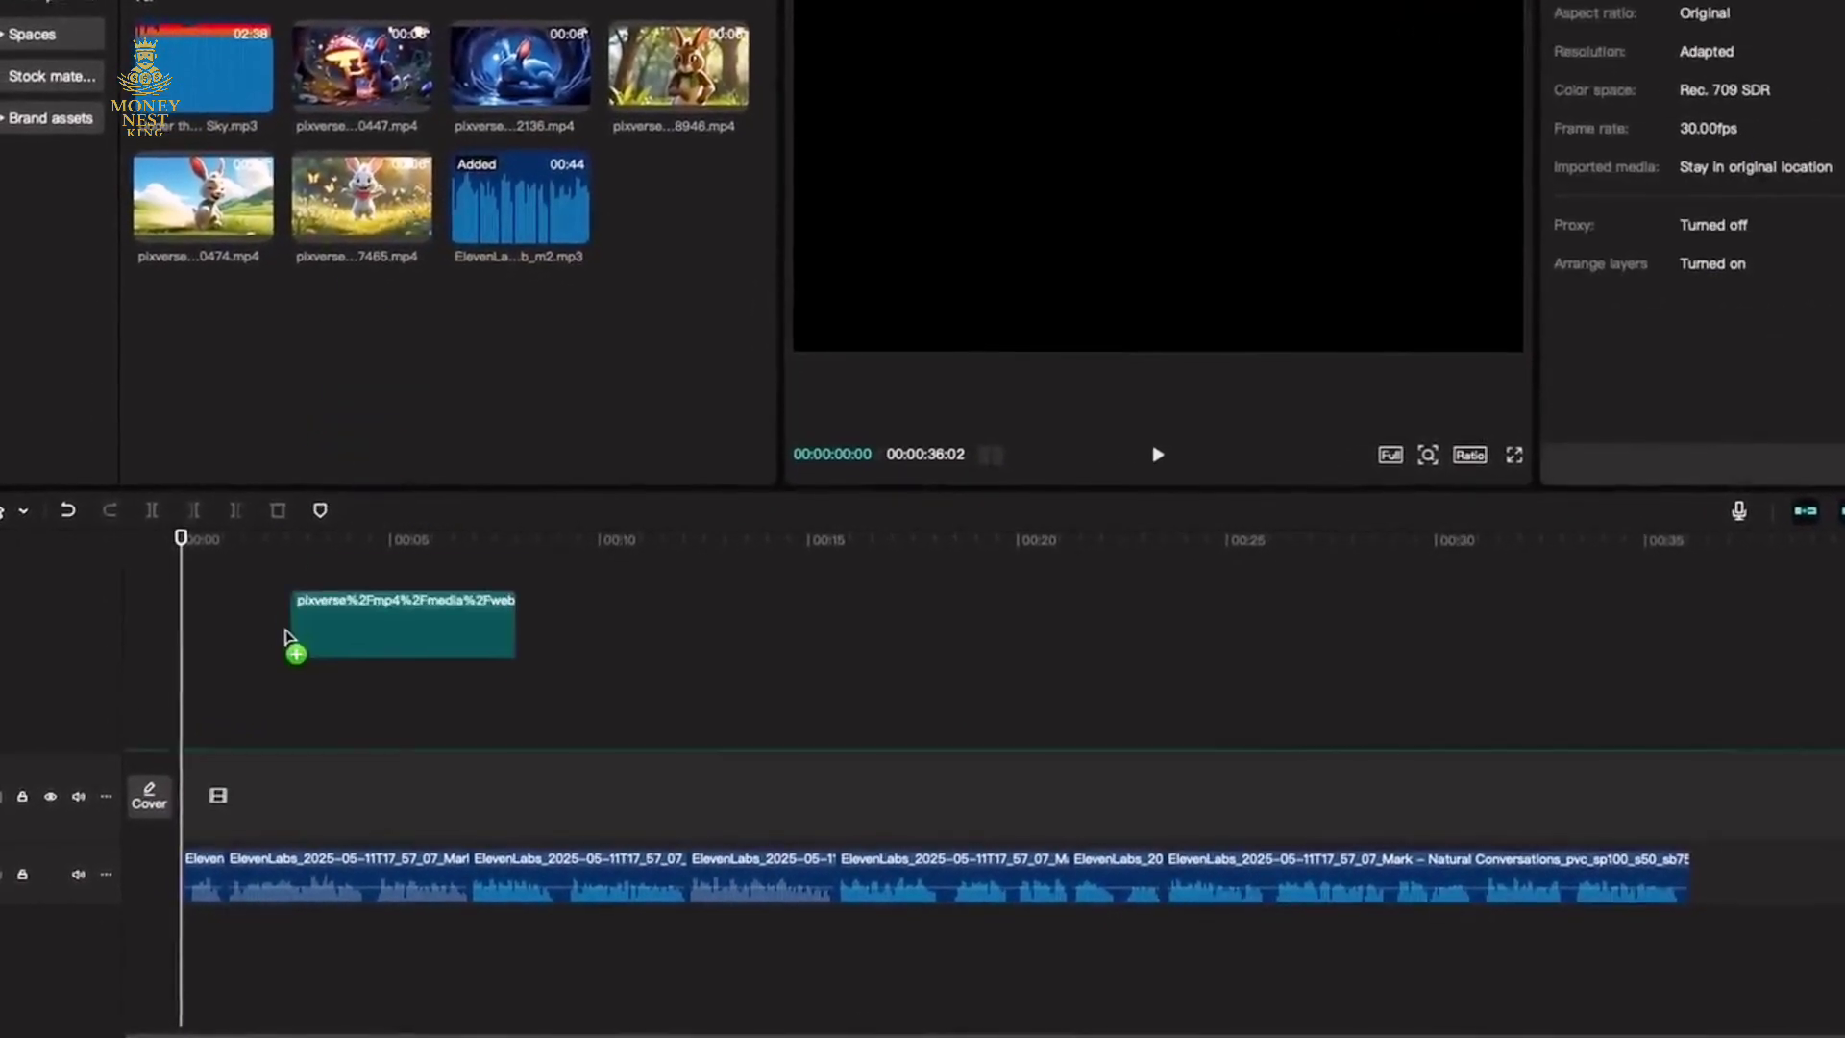
left_click_drag(188, 809, 202, 766)
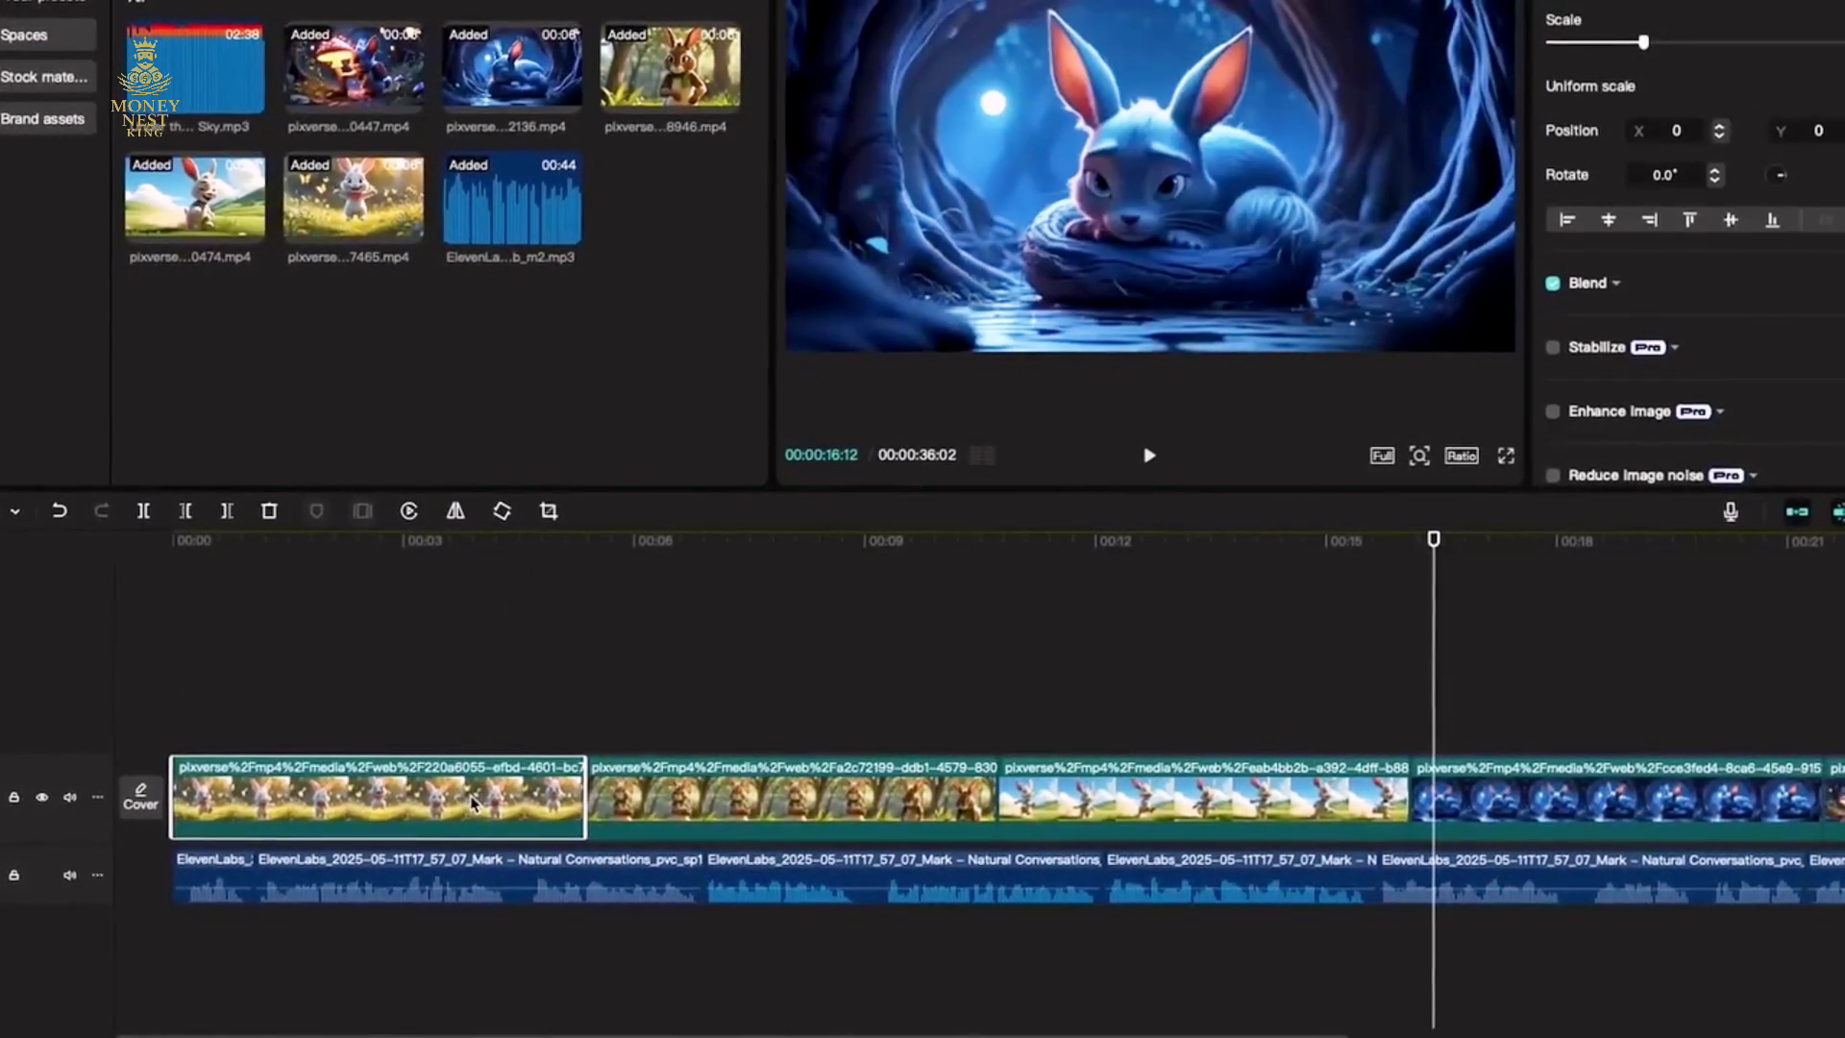
Duplicate the opening meadow bunny clip, reverse the copy, and play back the result.
key("ctrl+v")
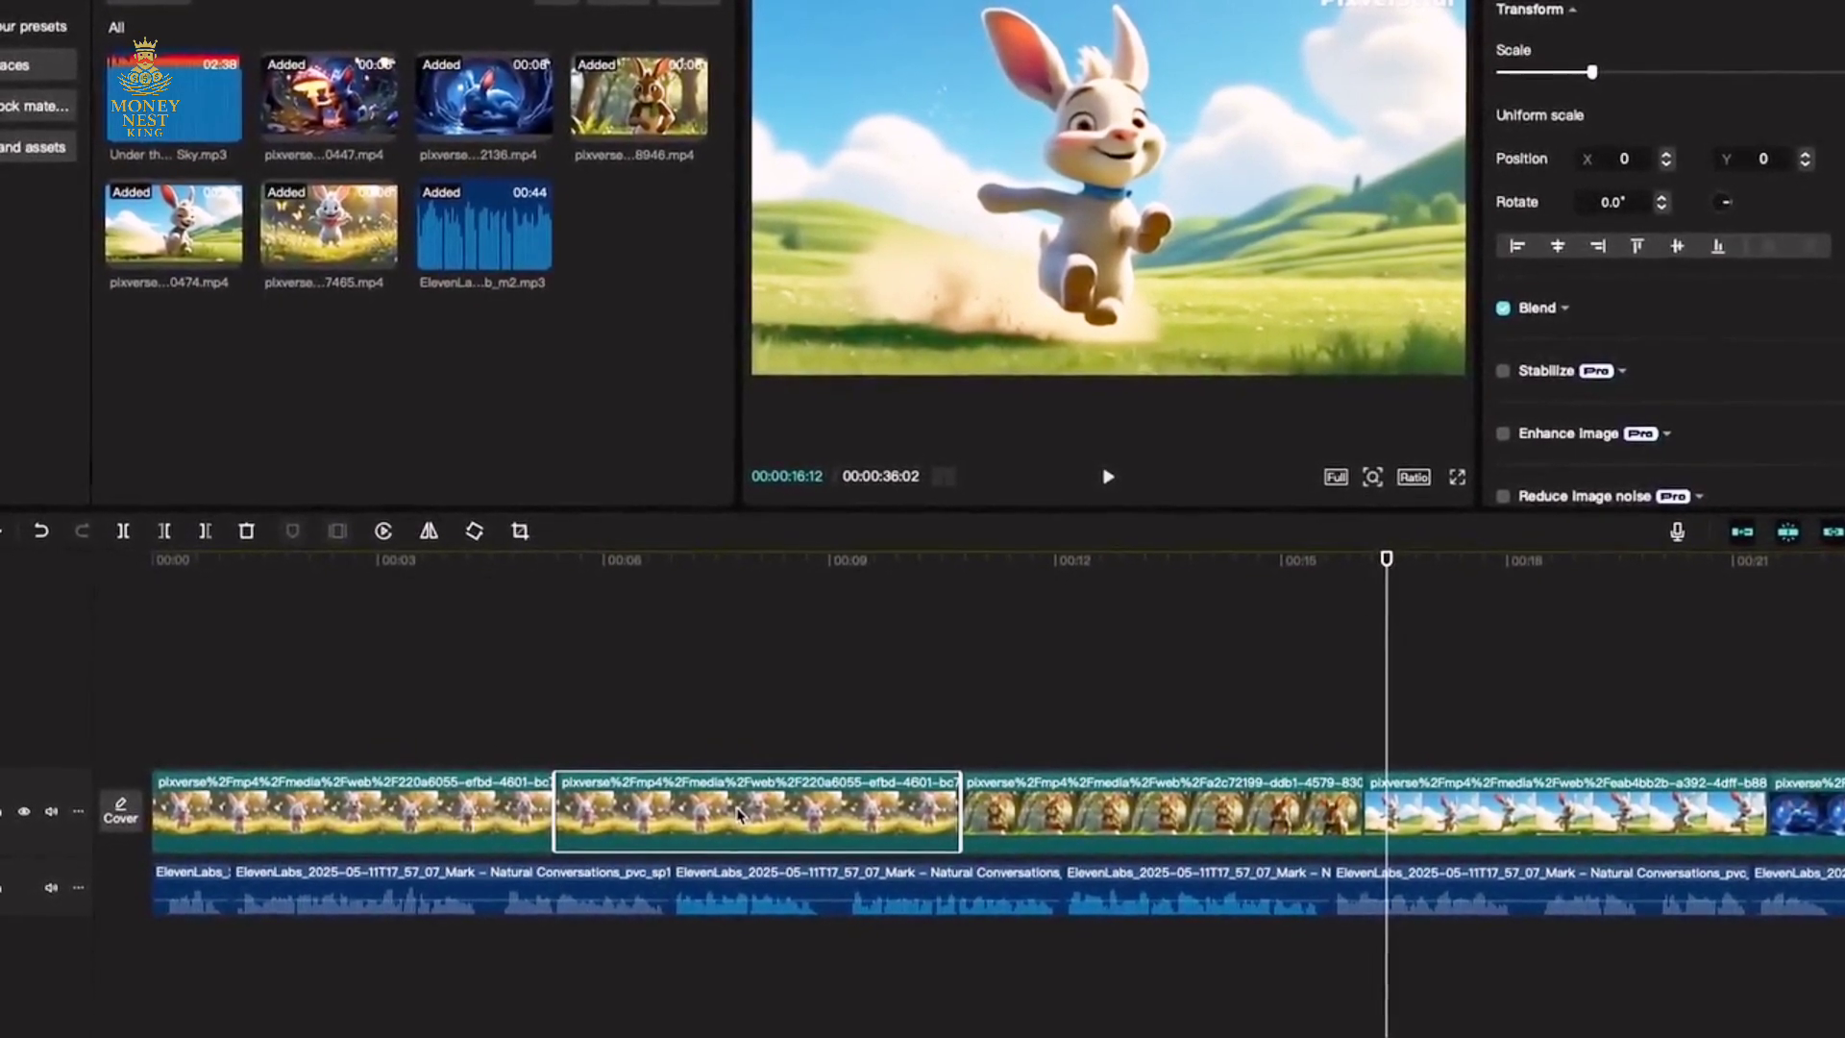
right_click(790, 813)
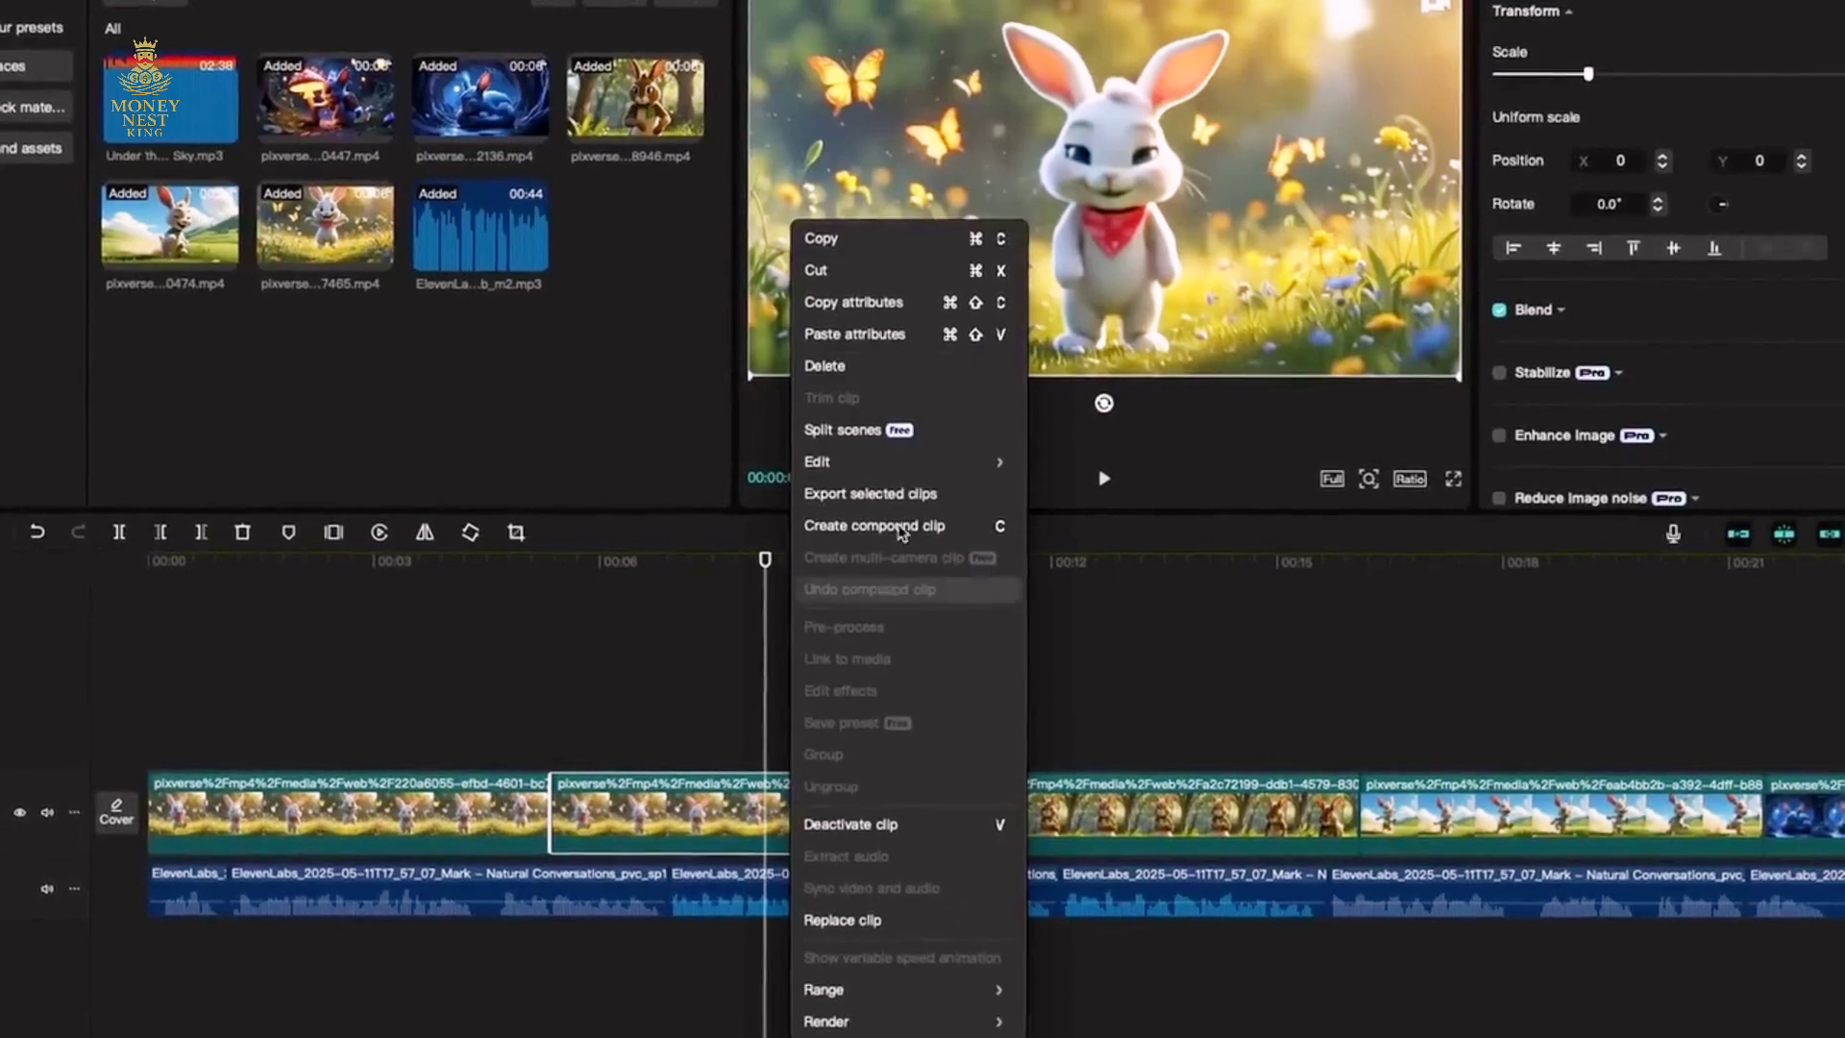
mouse_move(901, 473)
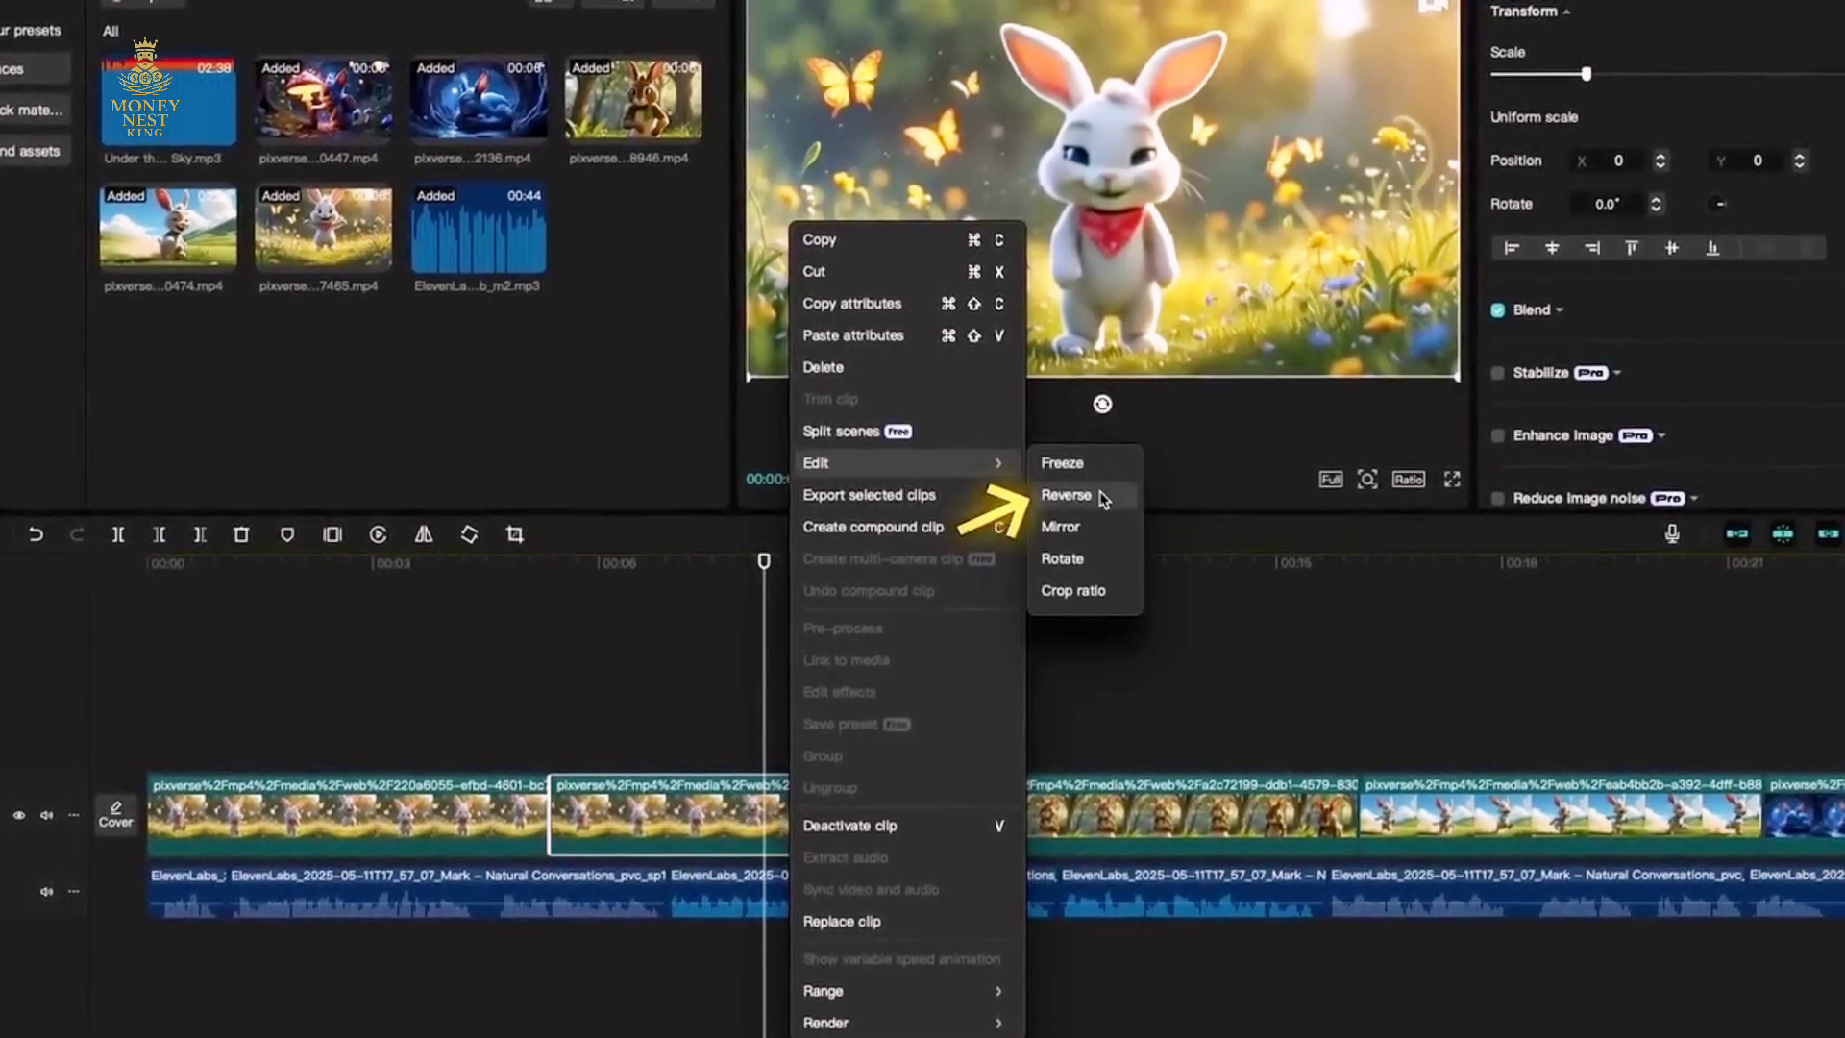
left_click(1102, 498)
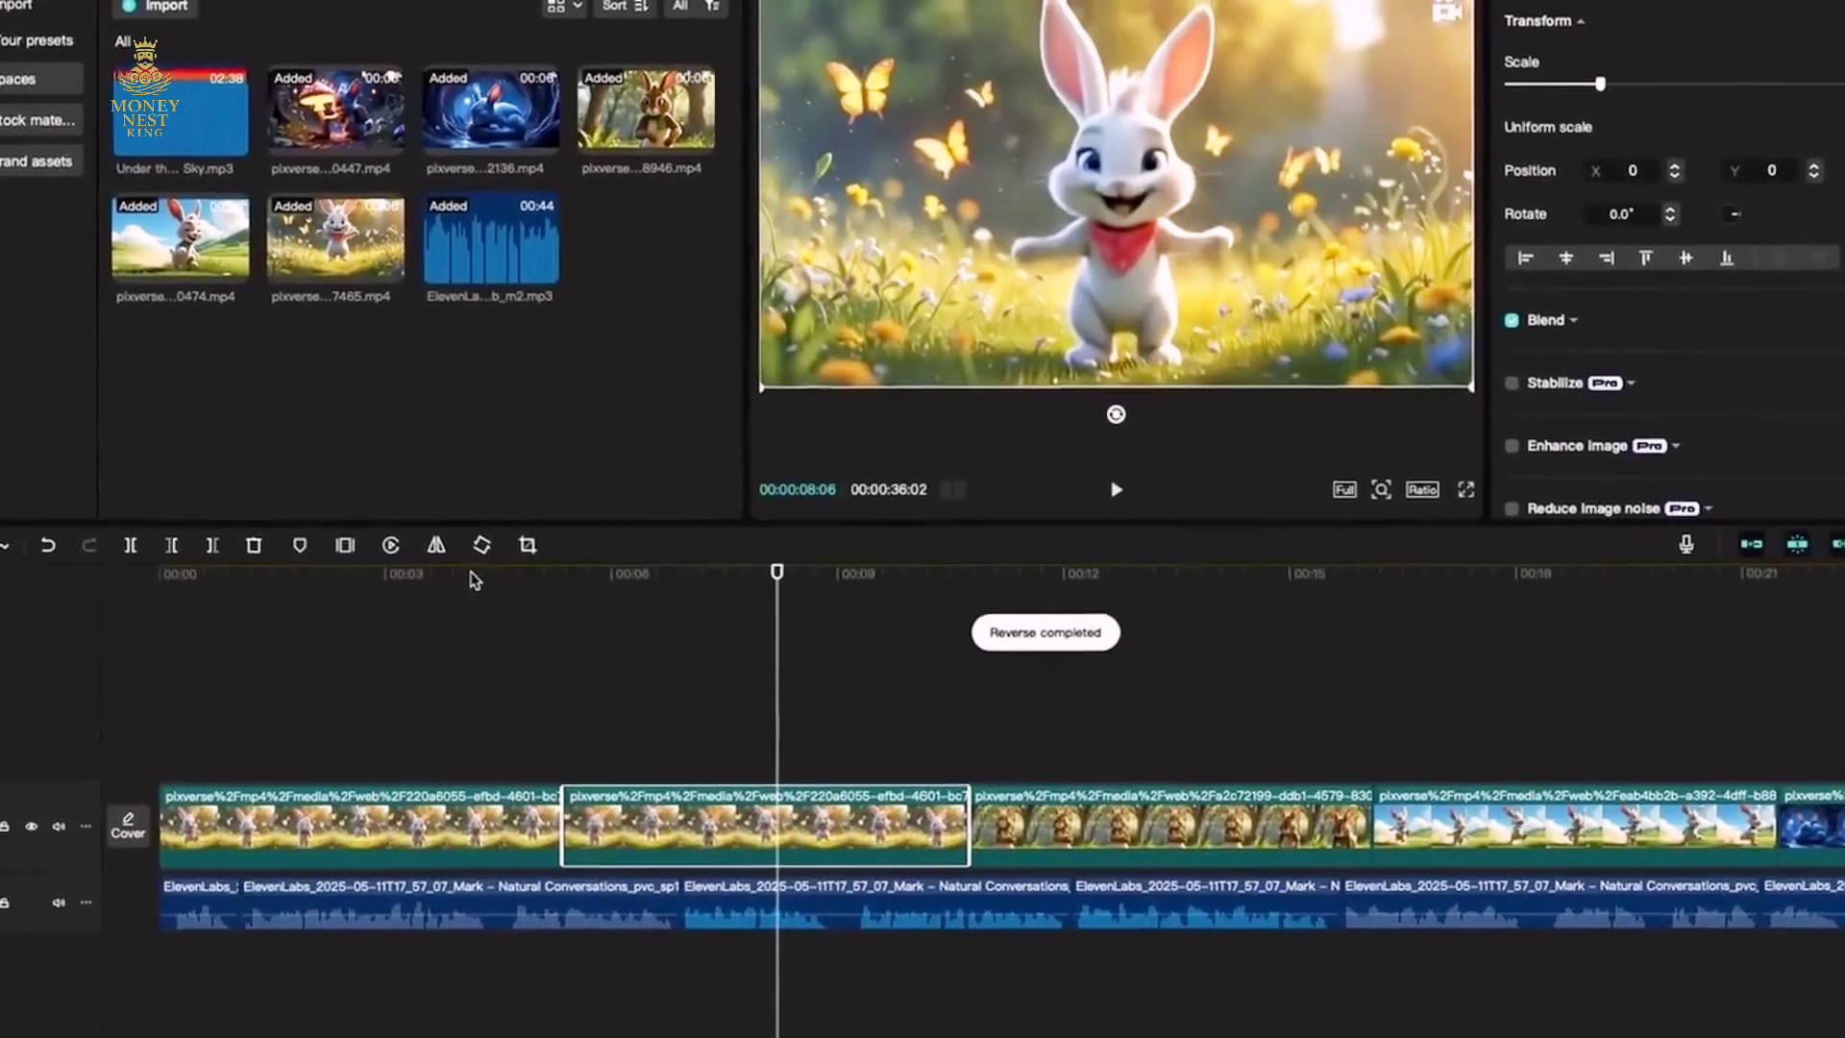
left_click(466, 562)
key("space")
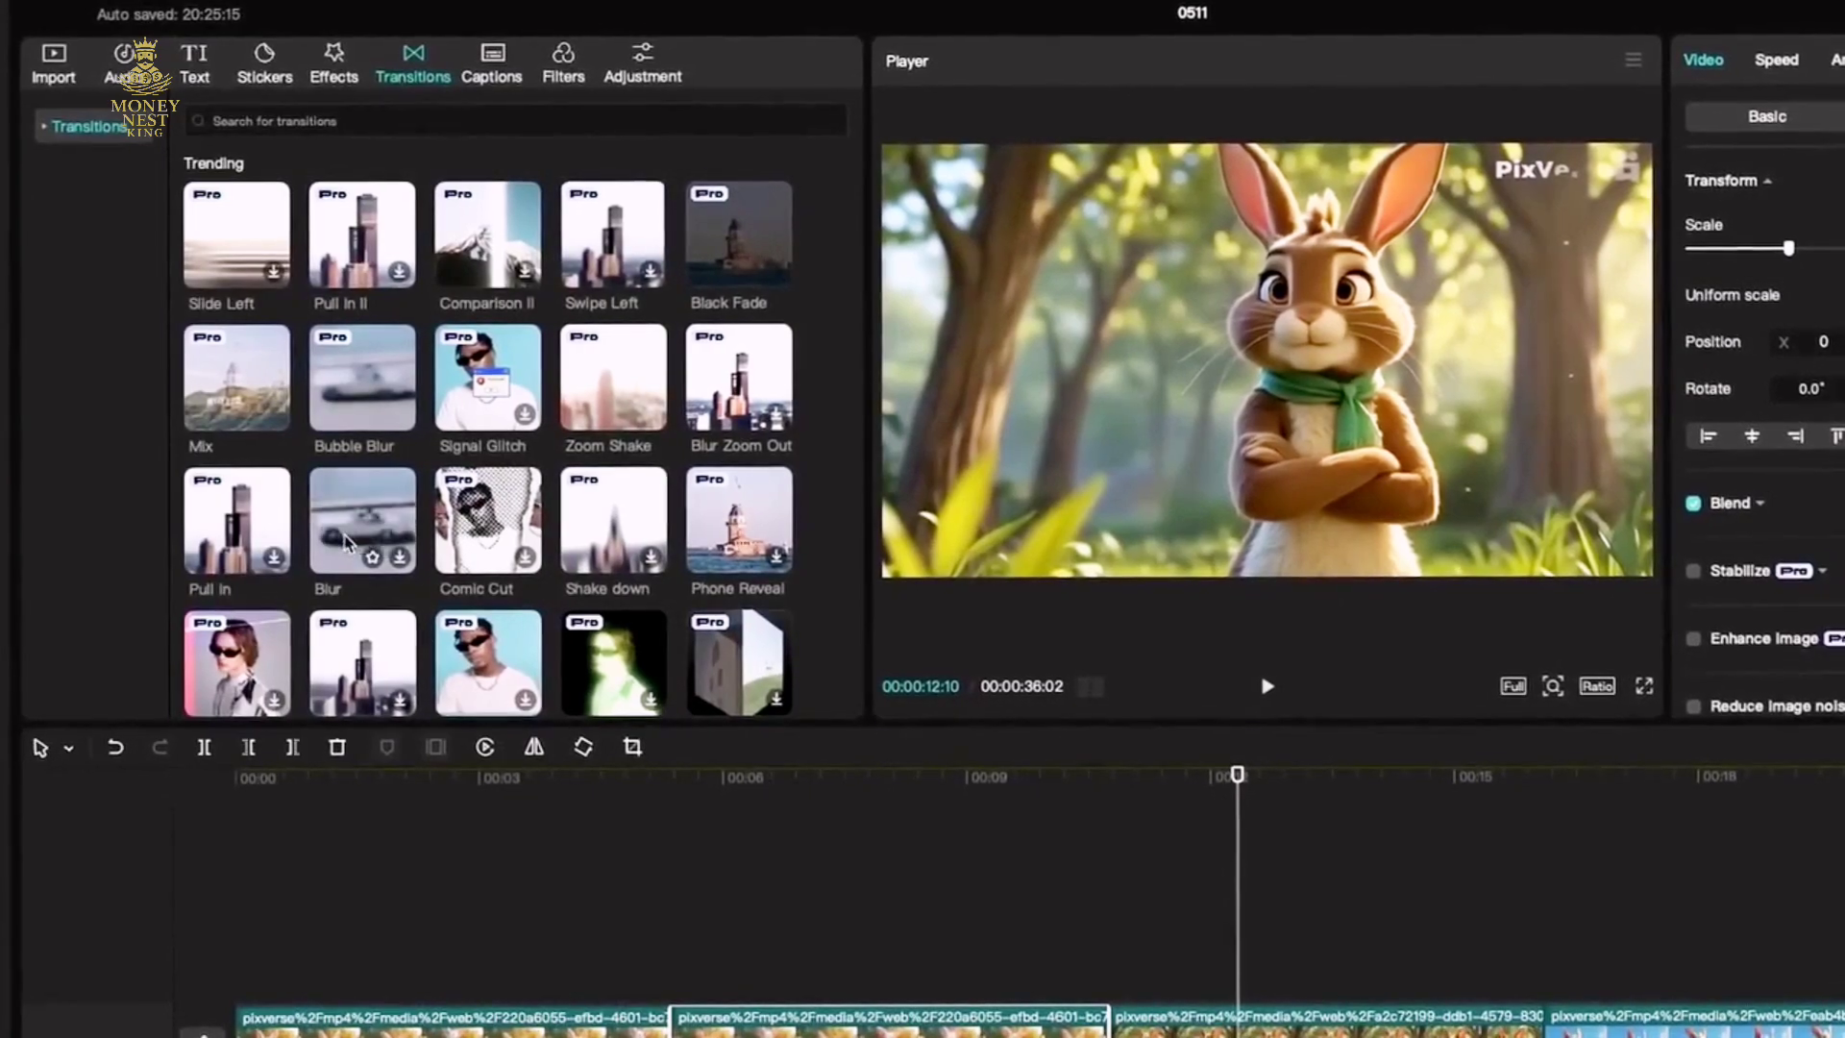
Add a Blur transition between the reversed meadow clip and the forest rabbit clip, and apply it to all cuts.
mouse_move(623, 417)
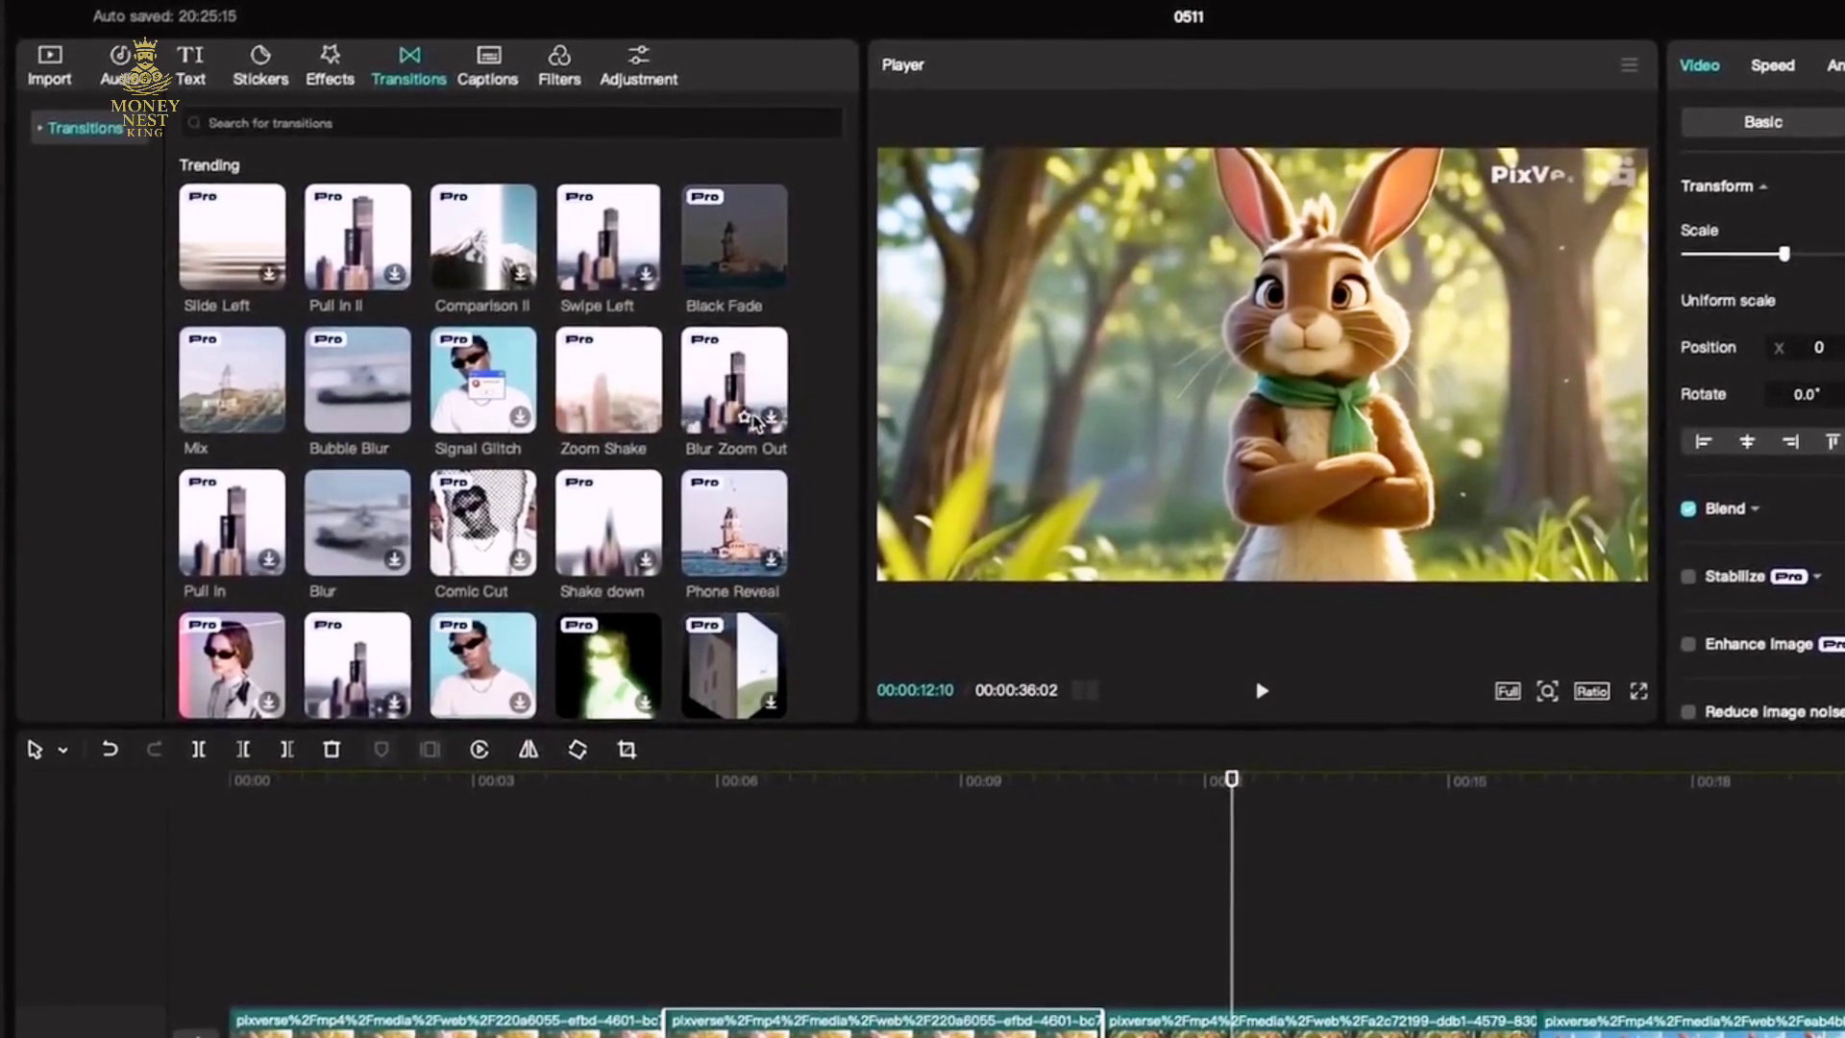
mouse_move(236, 353)
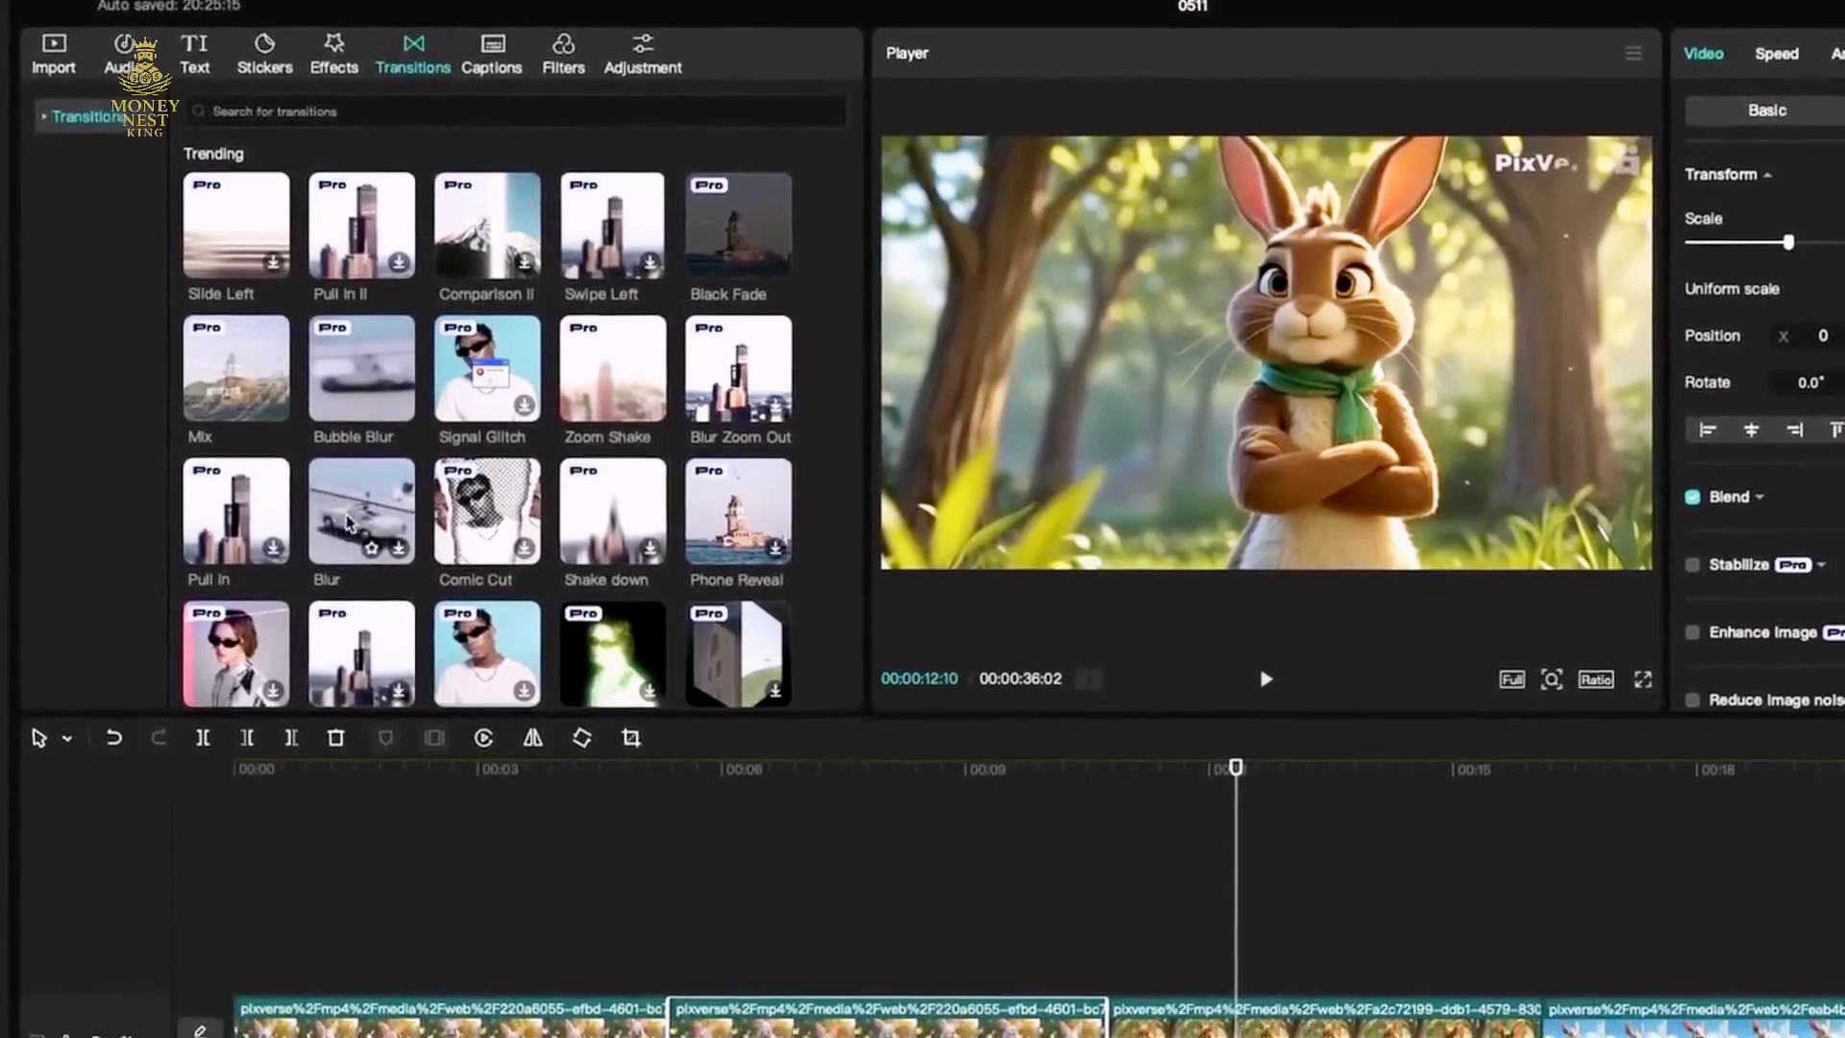
mouse_move(348, 524)
left_mouse_down()
mouse_move(1056, 1037)
mouse_move(1082, 1037)
left_mouse_up()
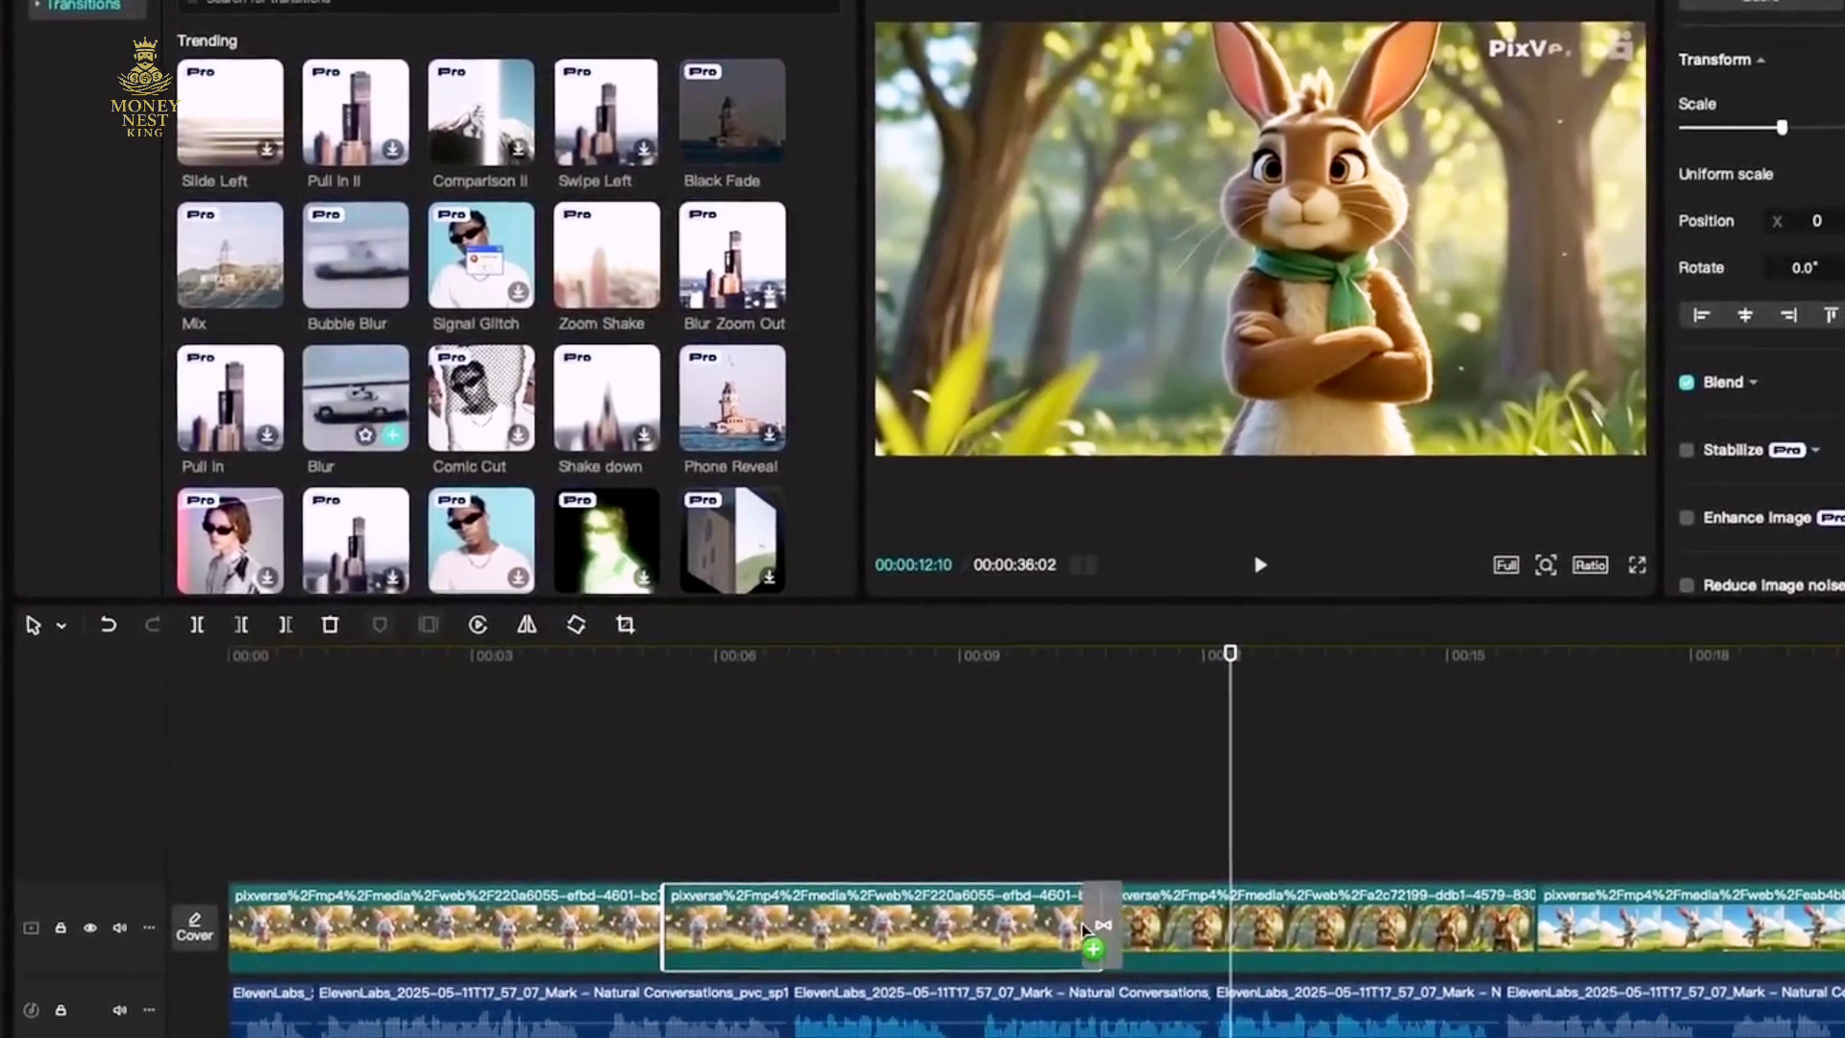
left_click_drag(1084, 929, 1091, 924)
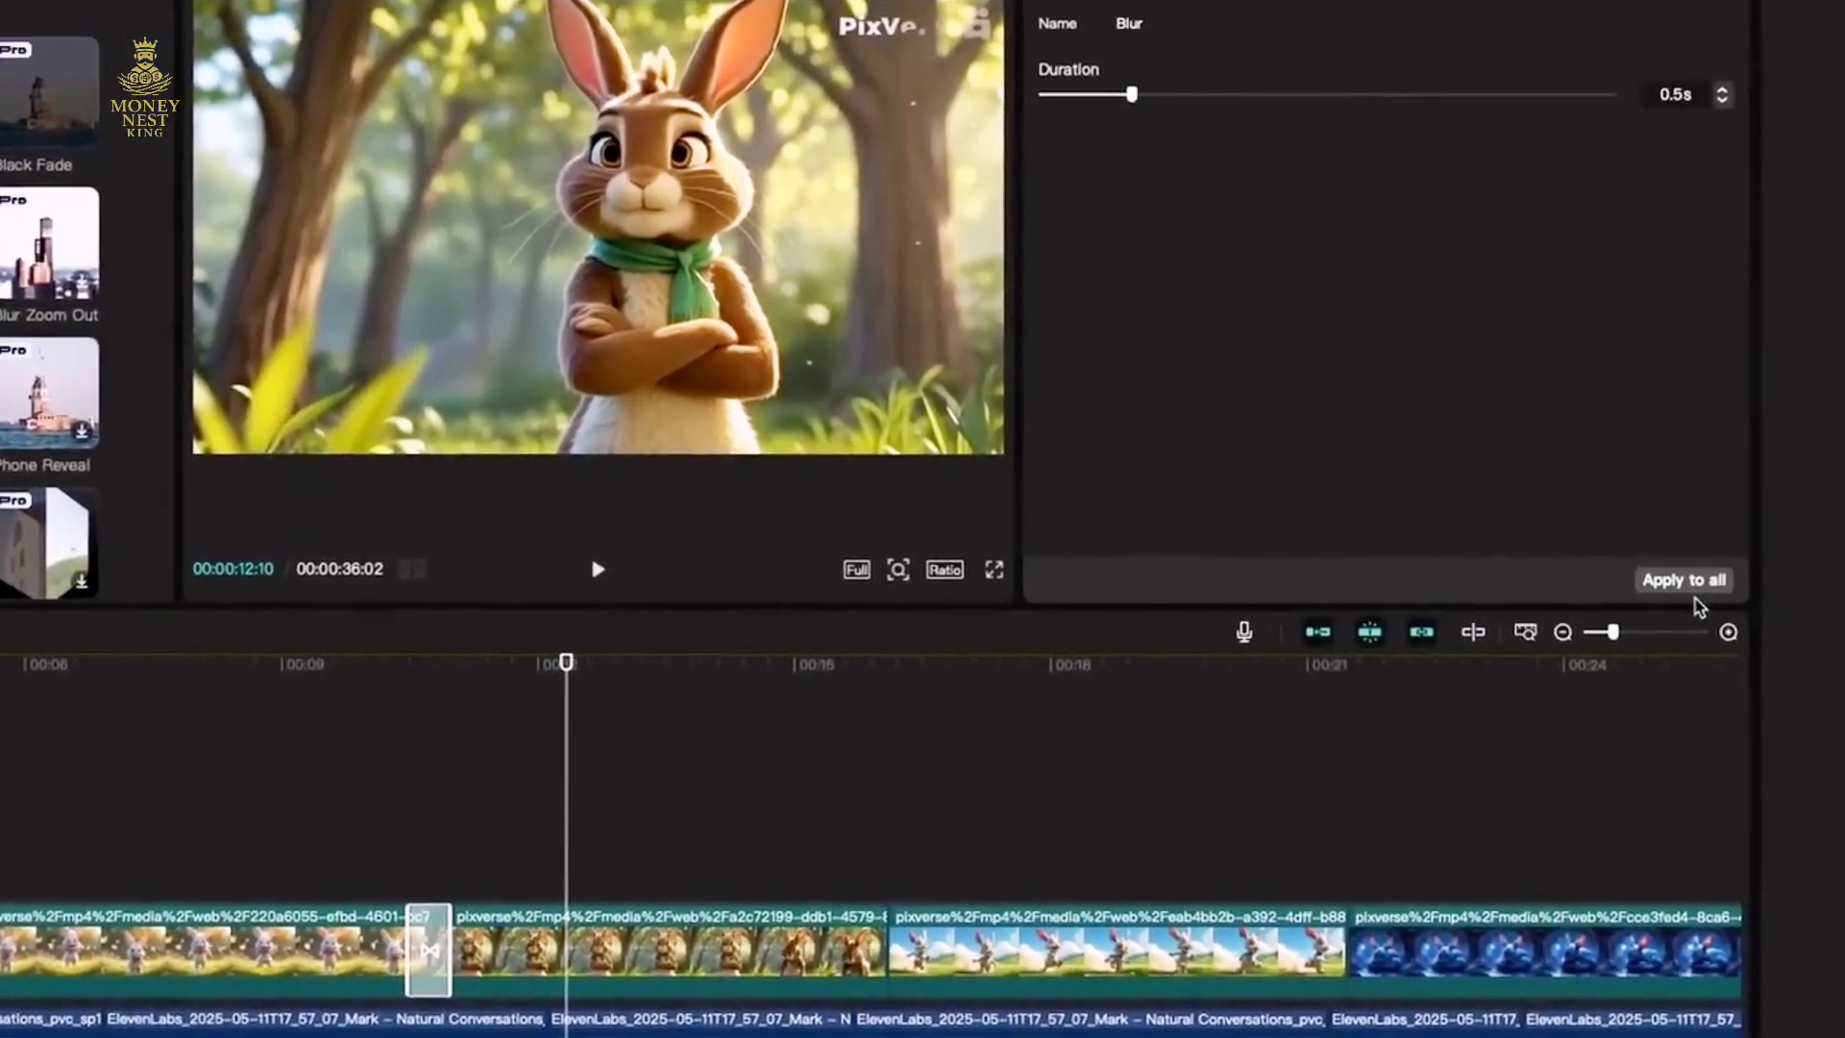
left_click(1697, 601)
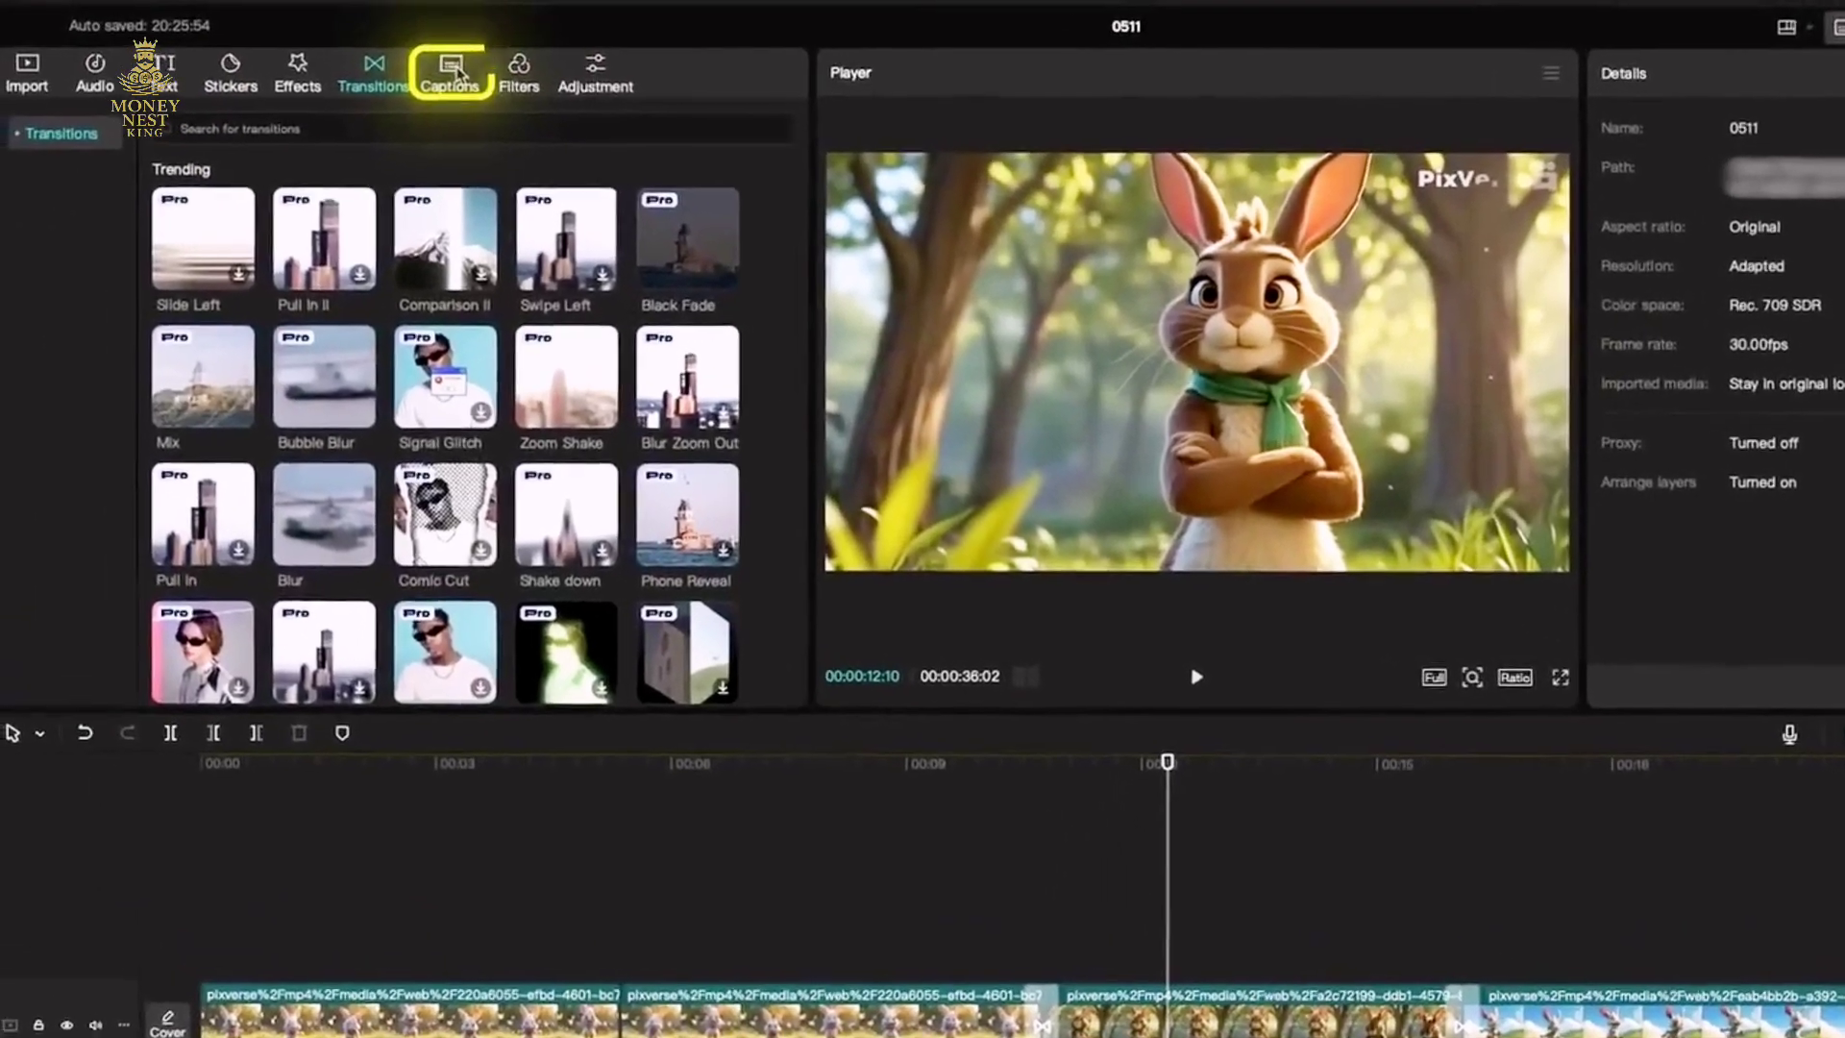
Generate automatic captions for the voiceover and play the opening scenes to check them.
left_click(383, 16)
left_click(766, 694)
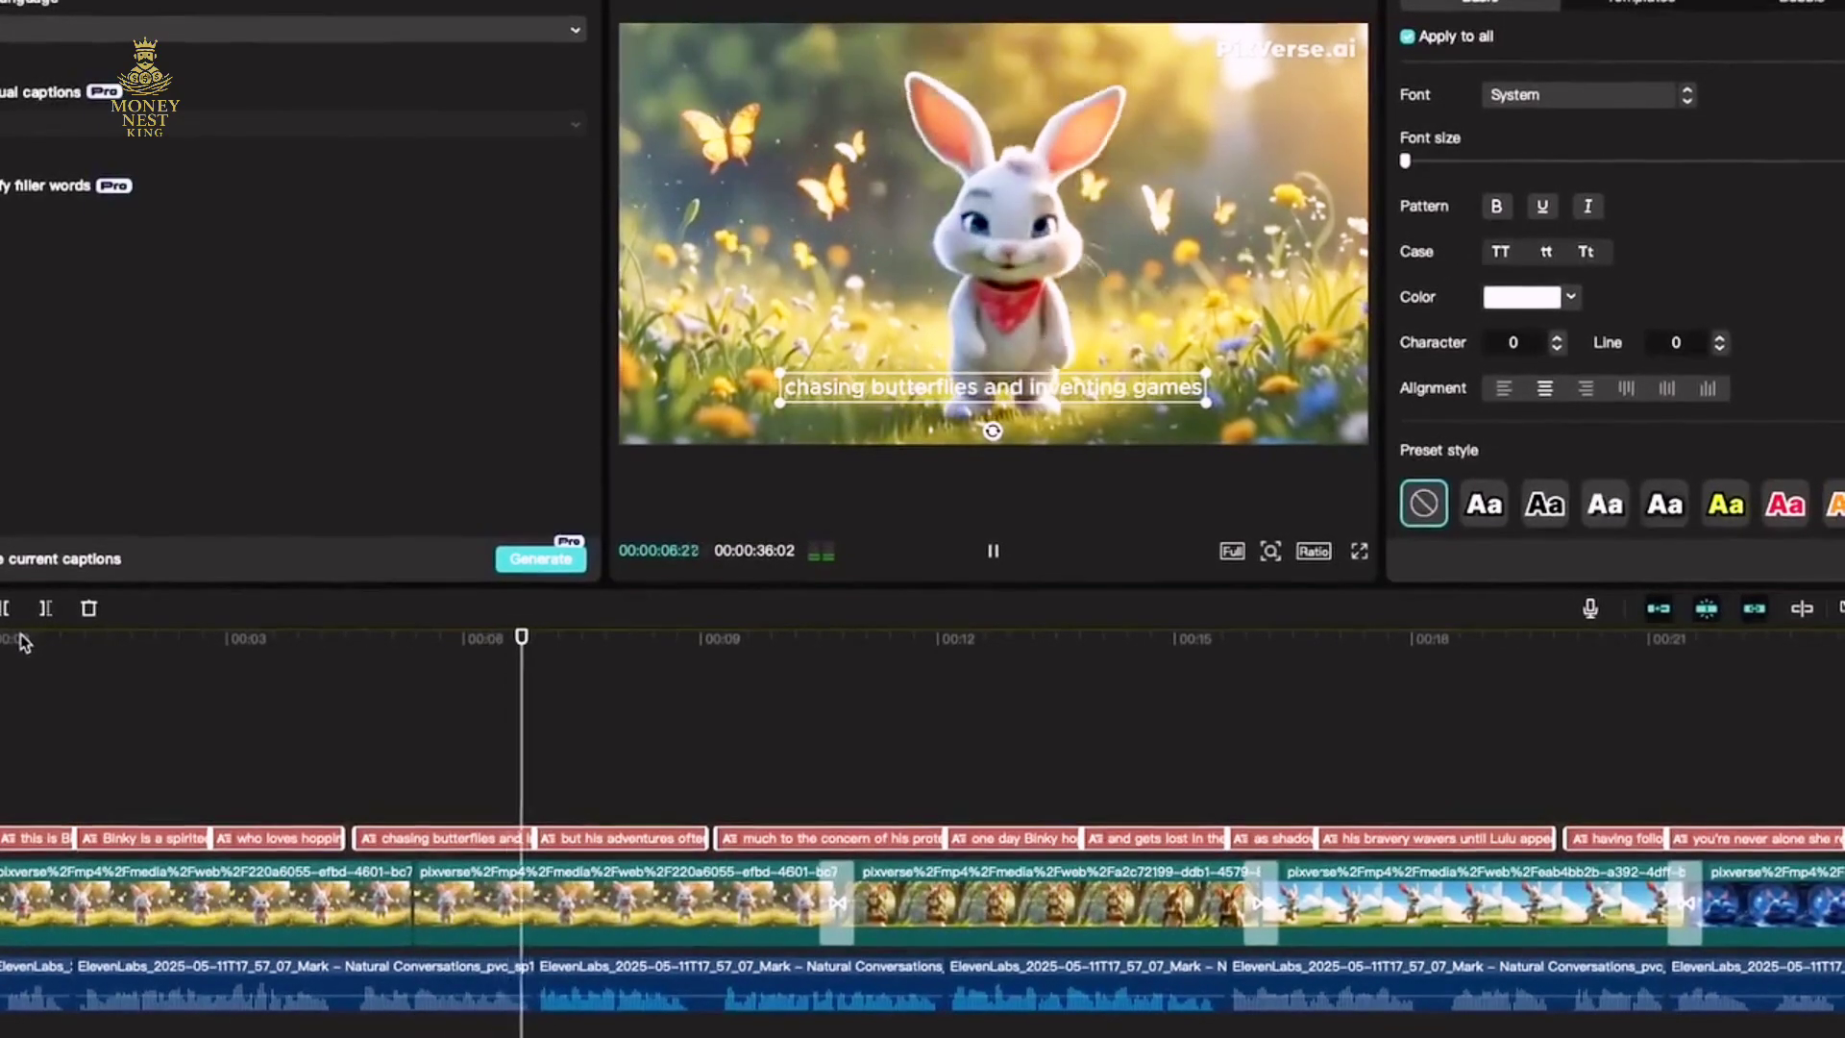
key("space")
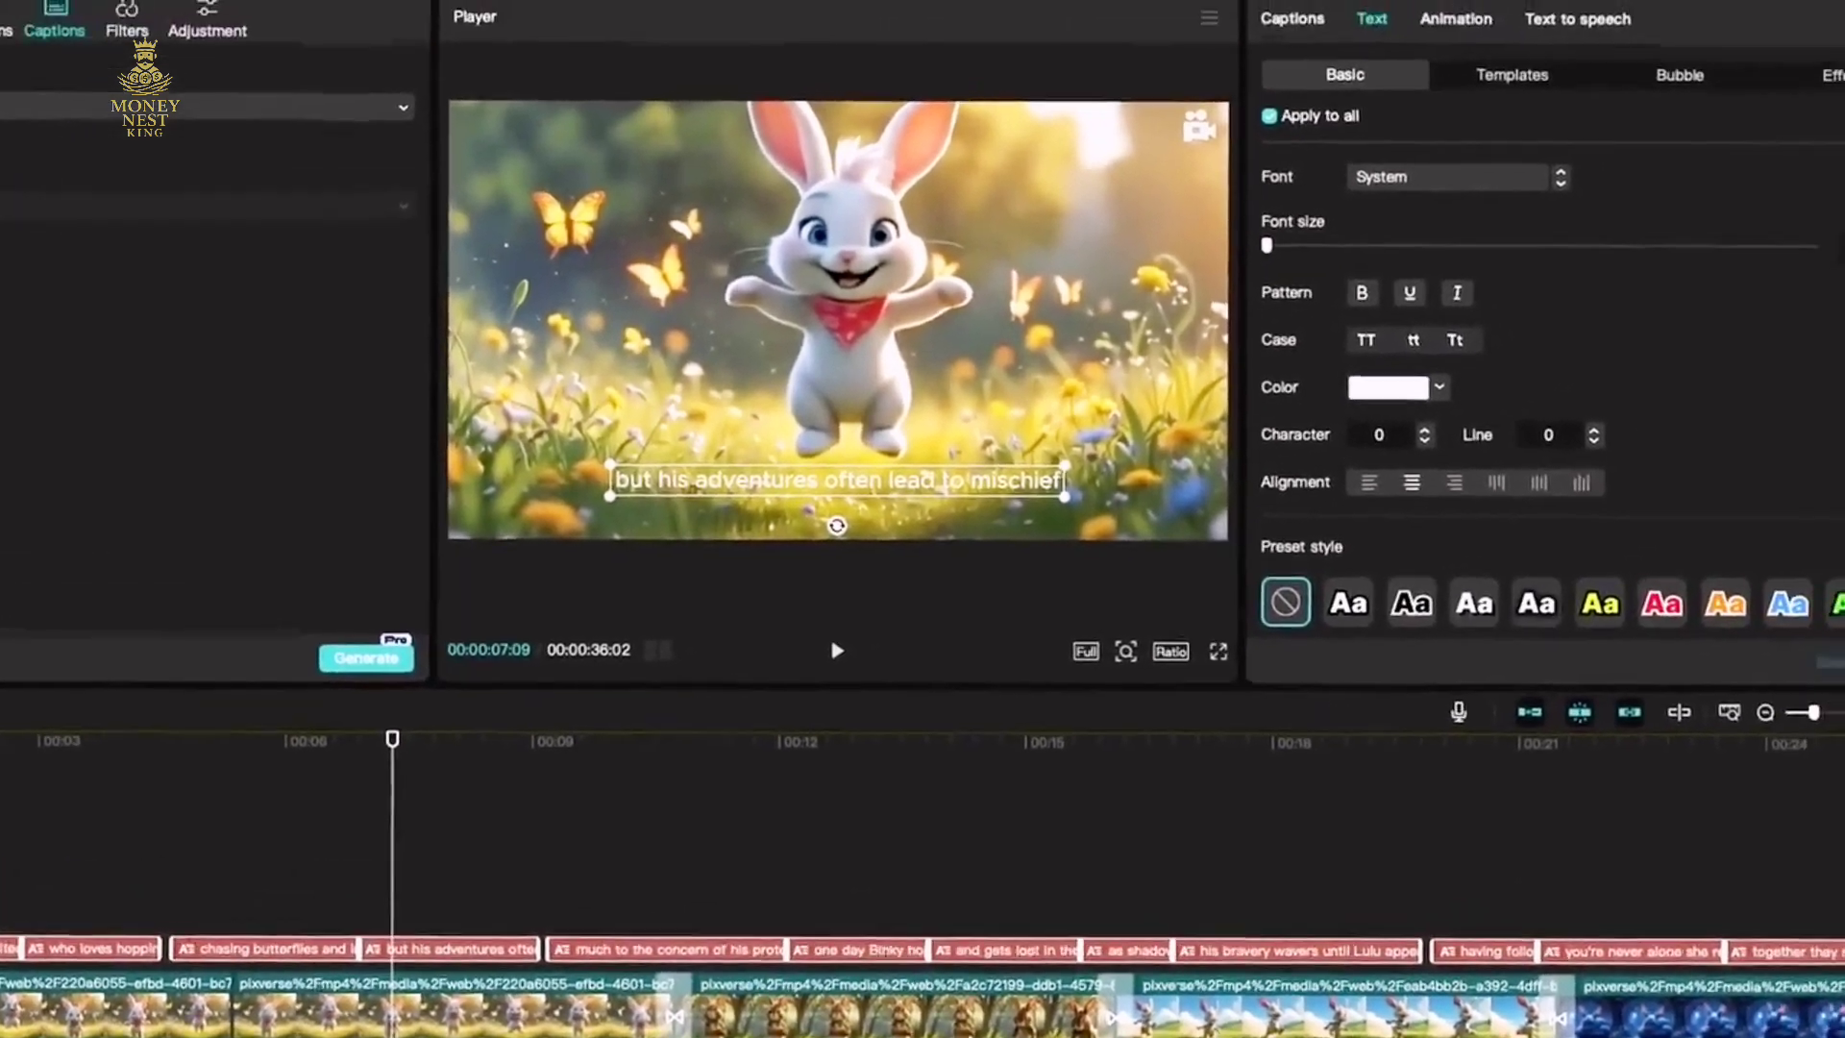
Apply the bold white text template with the pink highlighted word to all captions.
left_click(1645, 7)
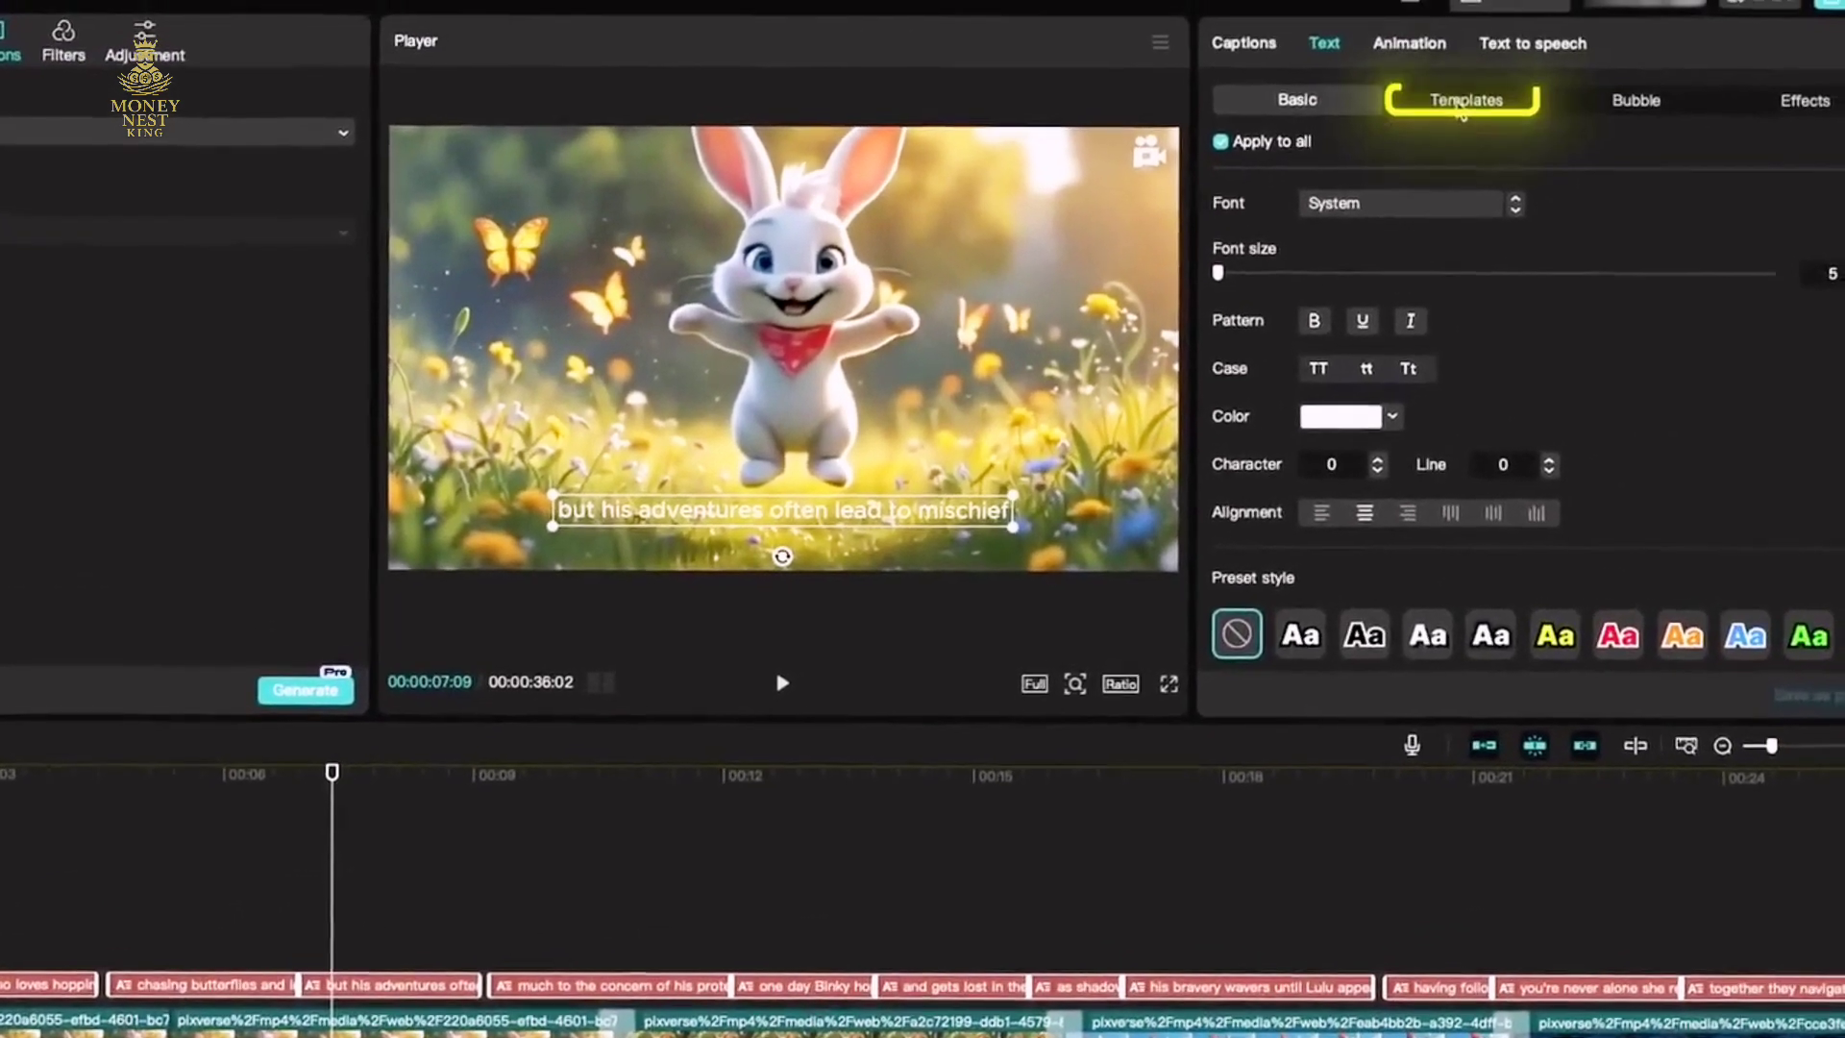
scroll(1345, 461, "down", 3)
left_click(1343, 490)
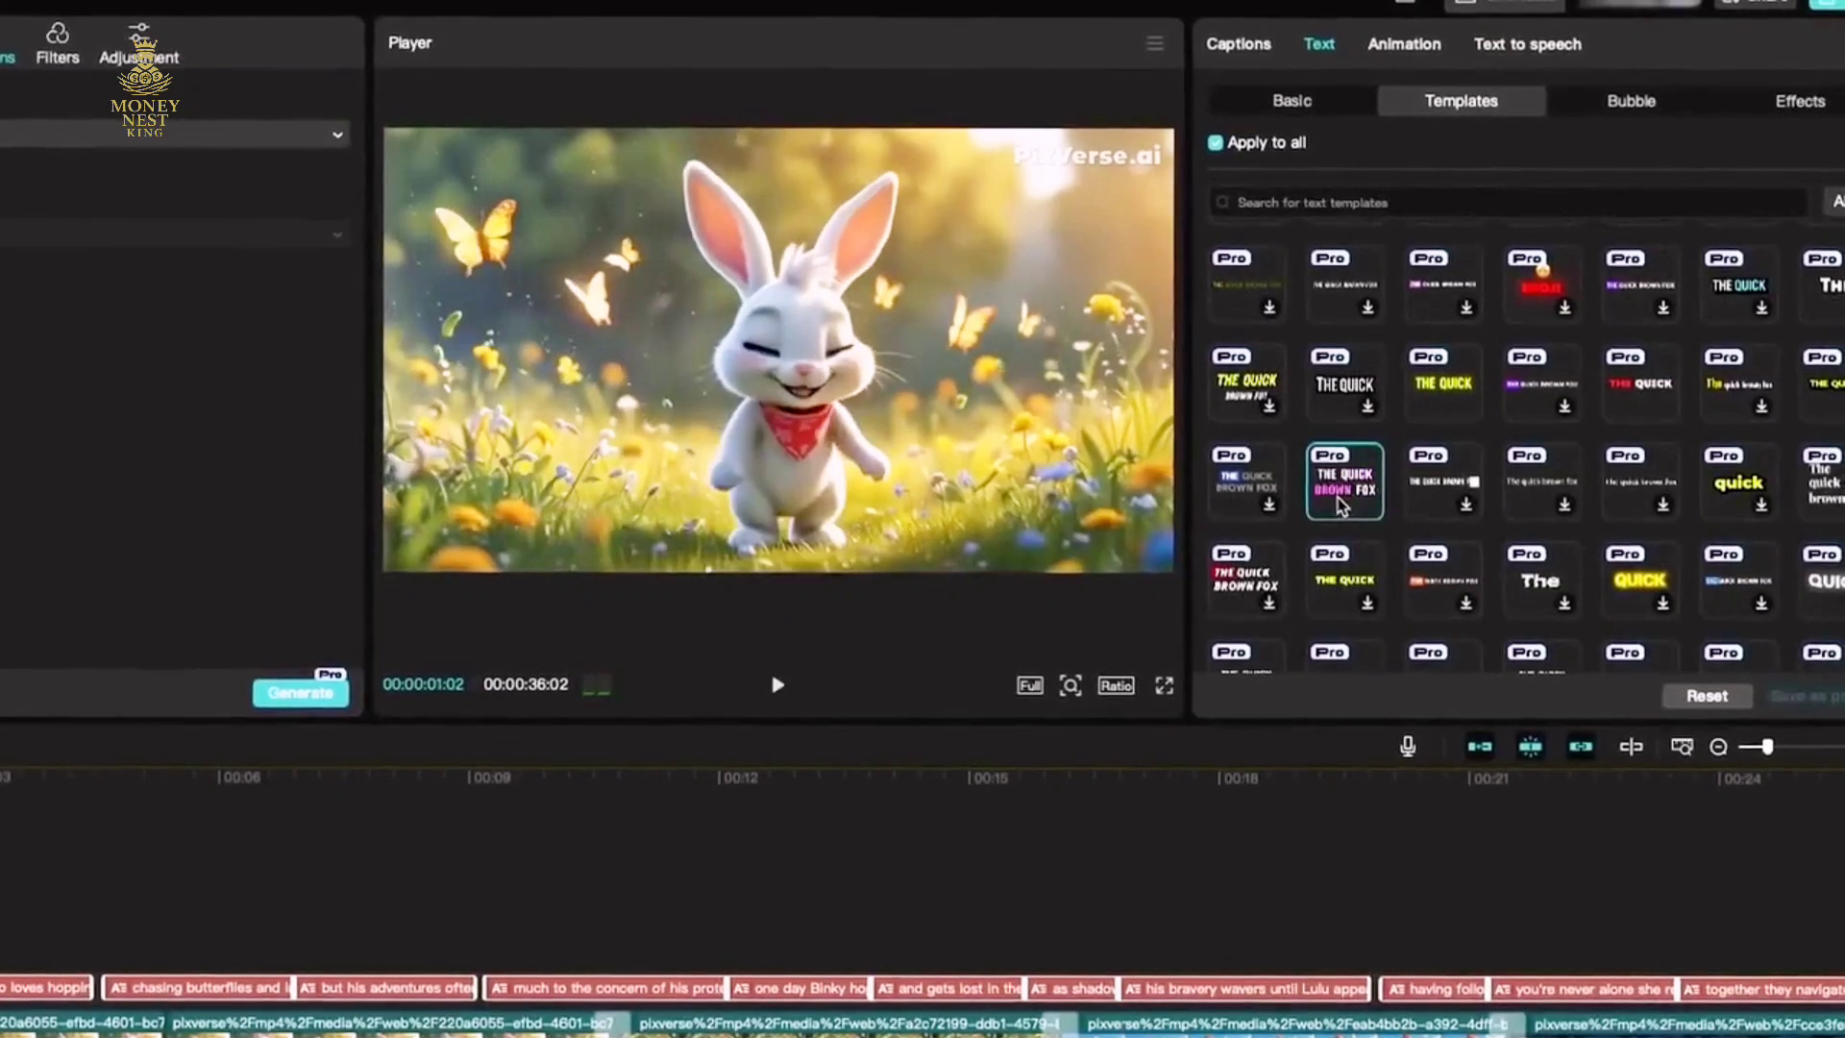
Set the captions' font to The Bold Font and their highlight color to yellow.
left_click(1292, 98)
left_click(1395, 205)
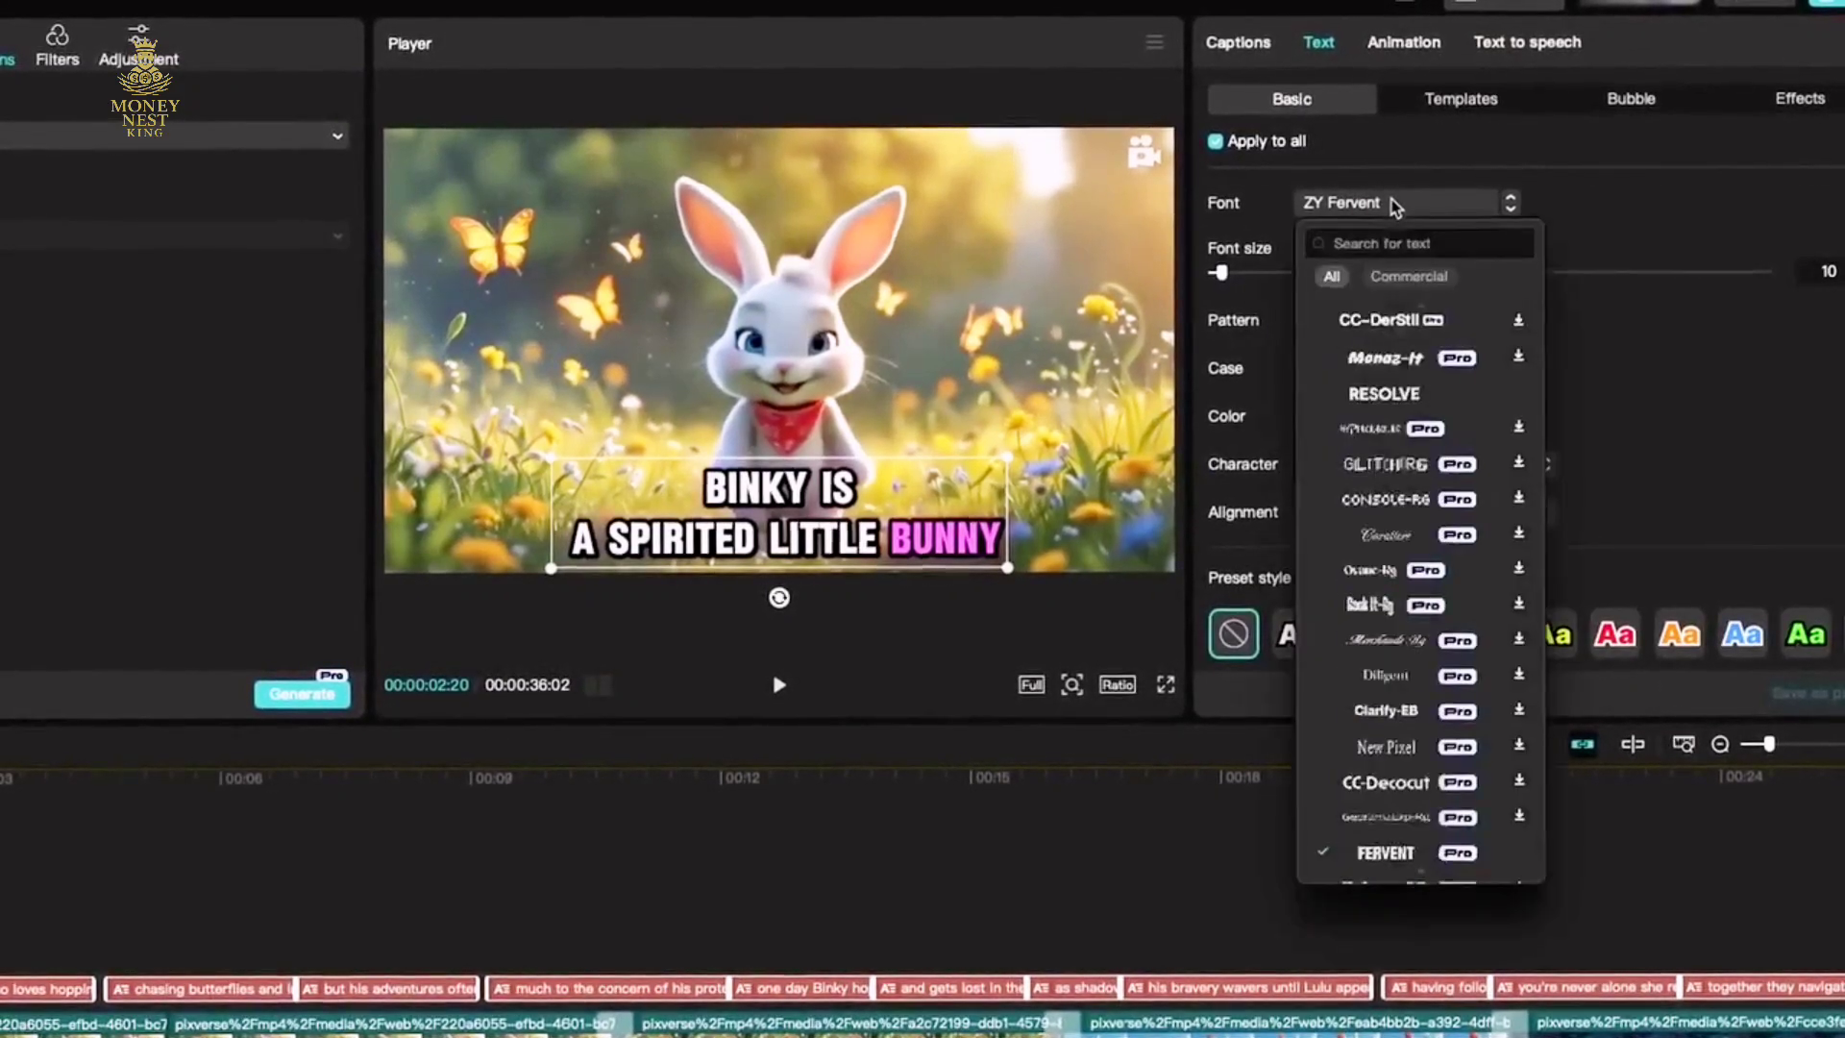
left_click(1374, 363)
left_click(1389, 415)
left_click(1323, 632)
left_click(1504, 456)
left_click(1395, 415)
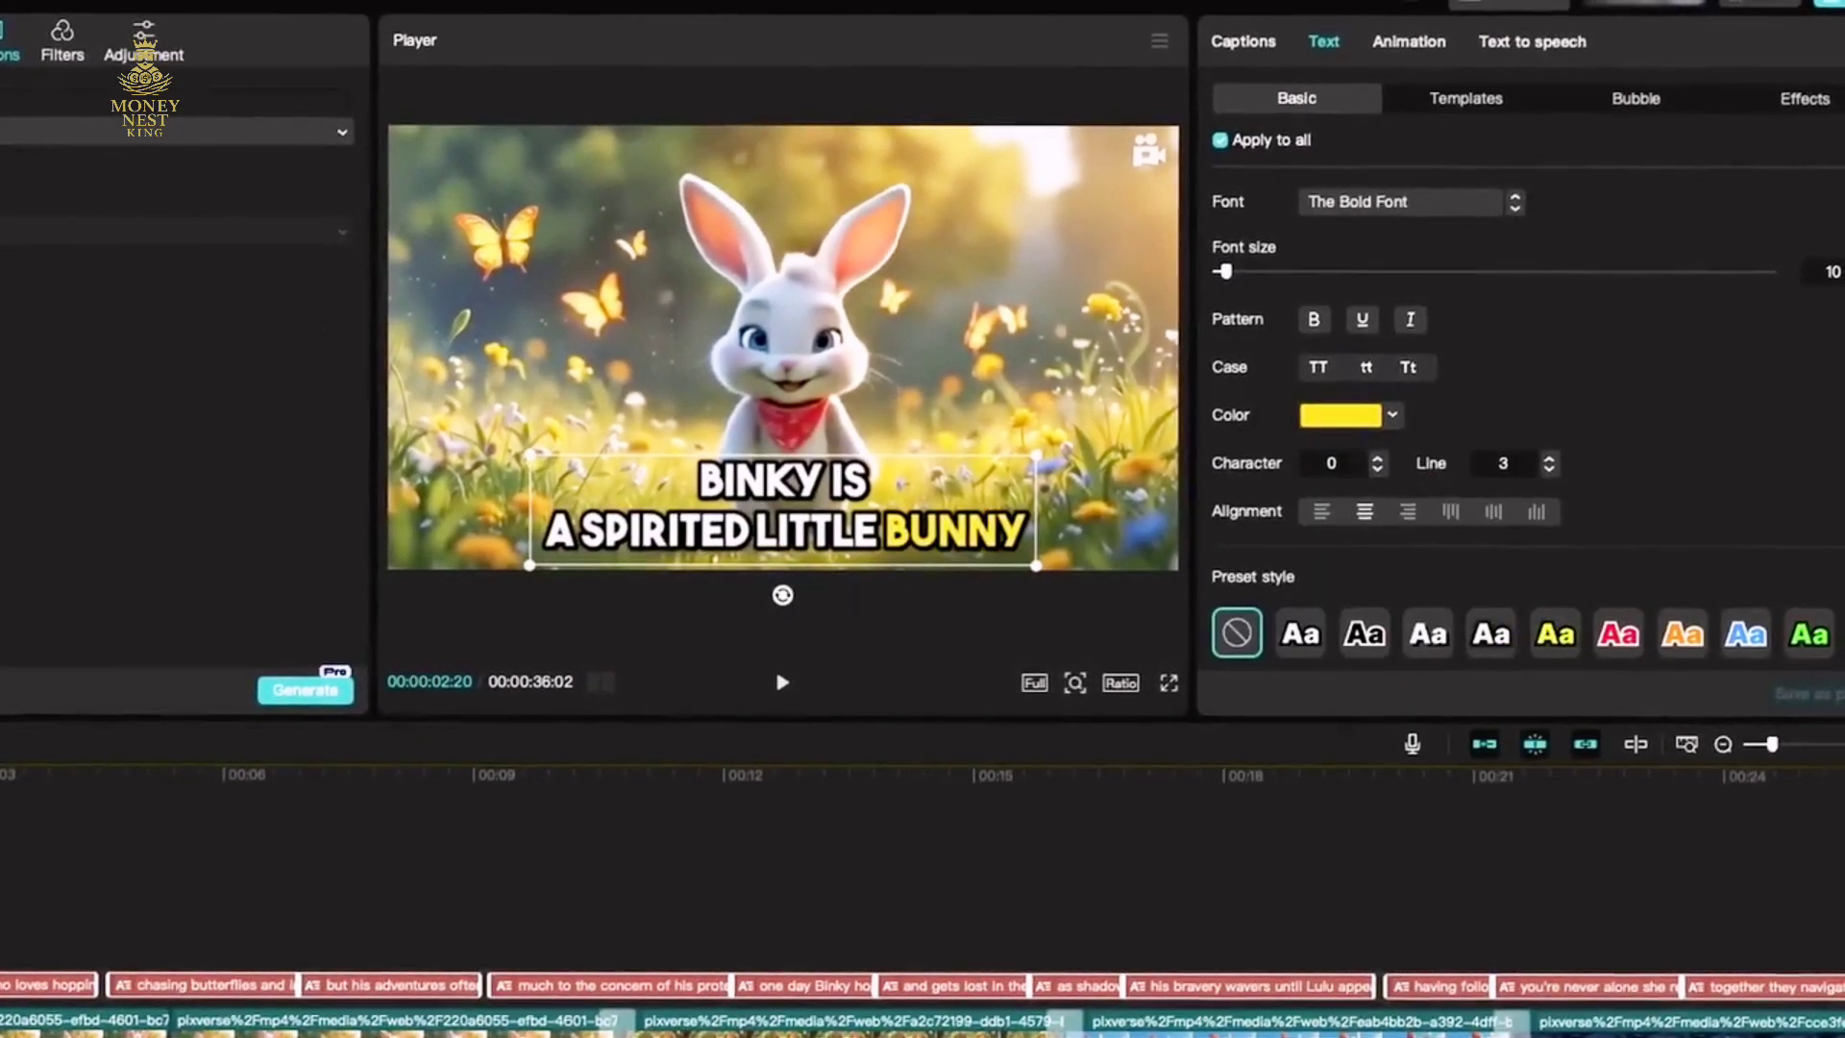
Place 'Under the Big Blue Sky.mp3' beneath the voiceover from the start of the timeline and lower its volume.
left_click(2, 41)
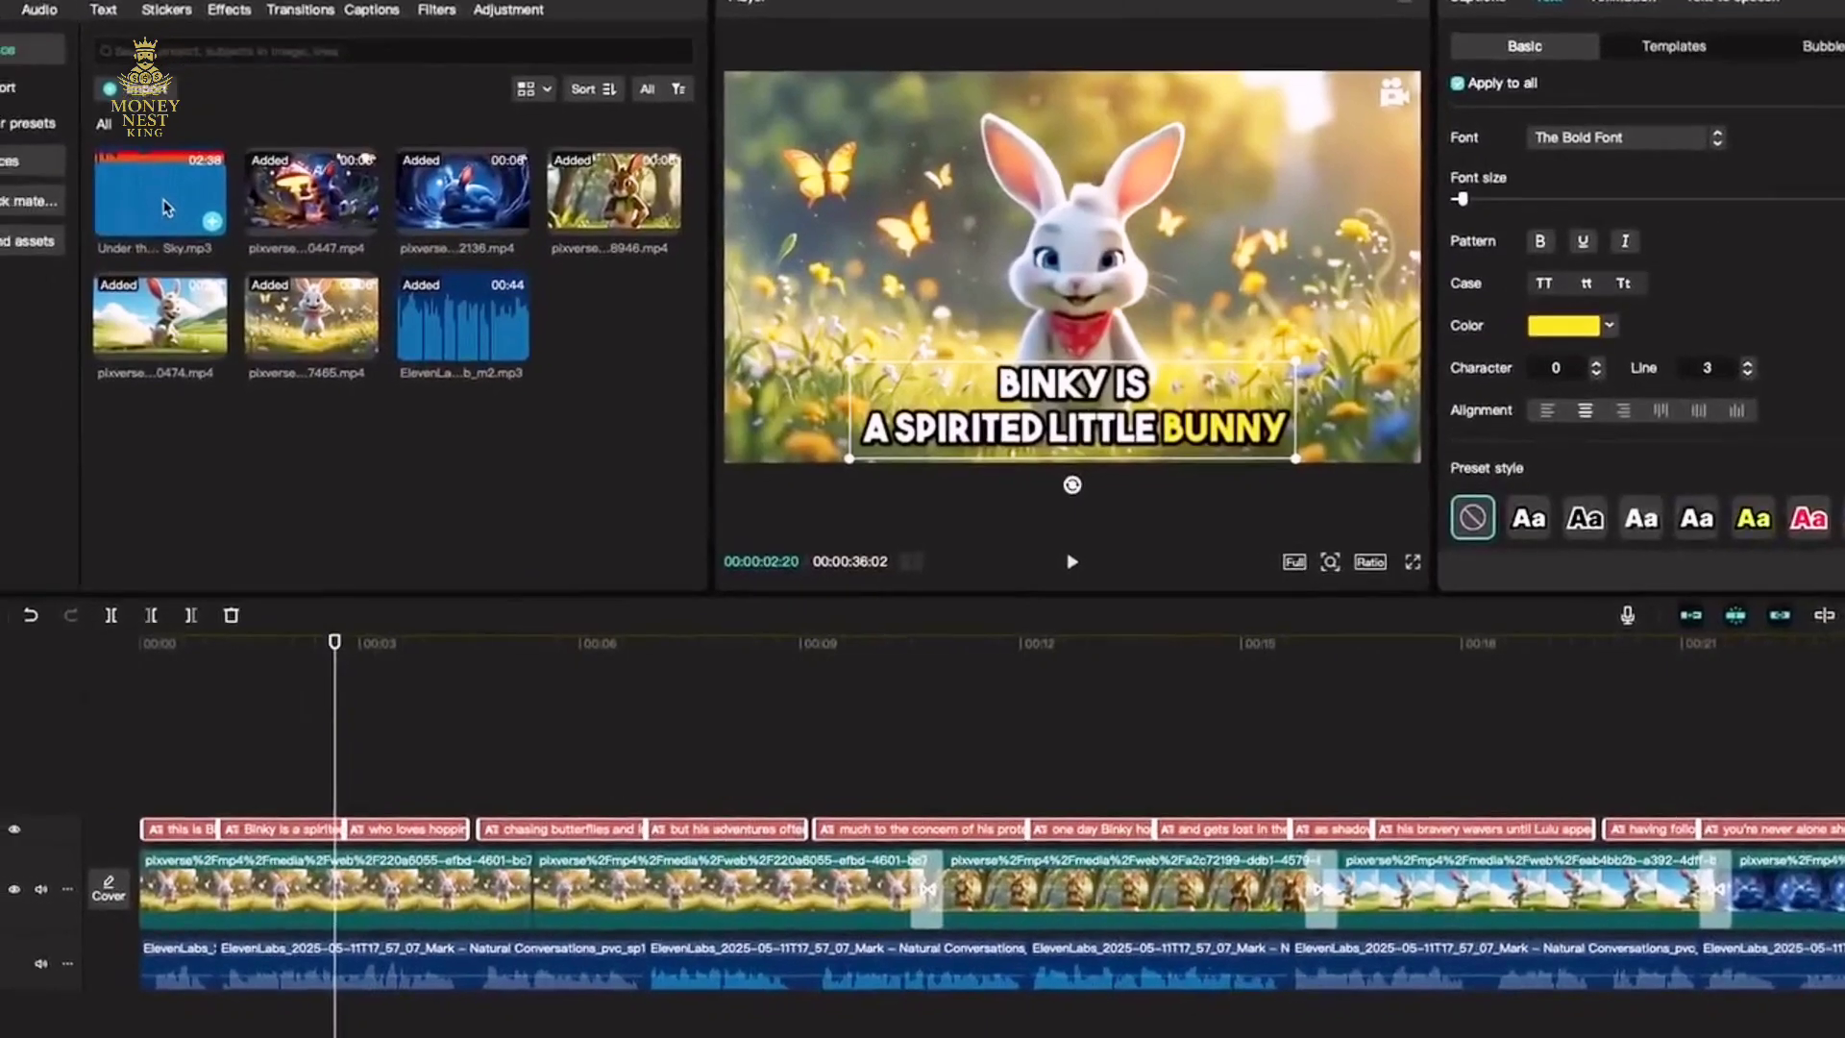
left_click_drag(82, 236, 96, 1011)
mouse_move(245, 995)
left_mouse_down()
mouse_move(193, 1009)
mouse_move(212, 1000)
left_mouse_up()
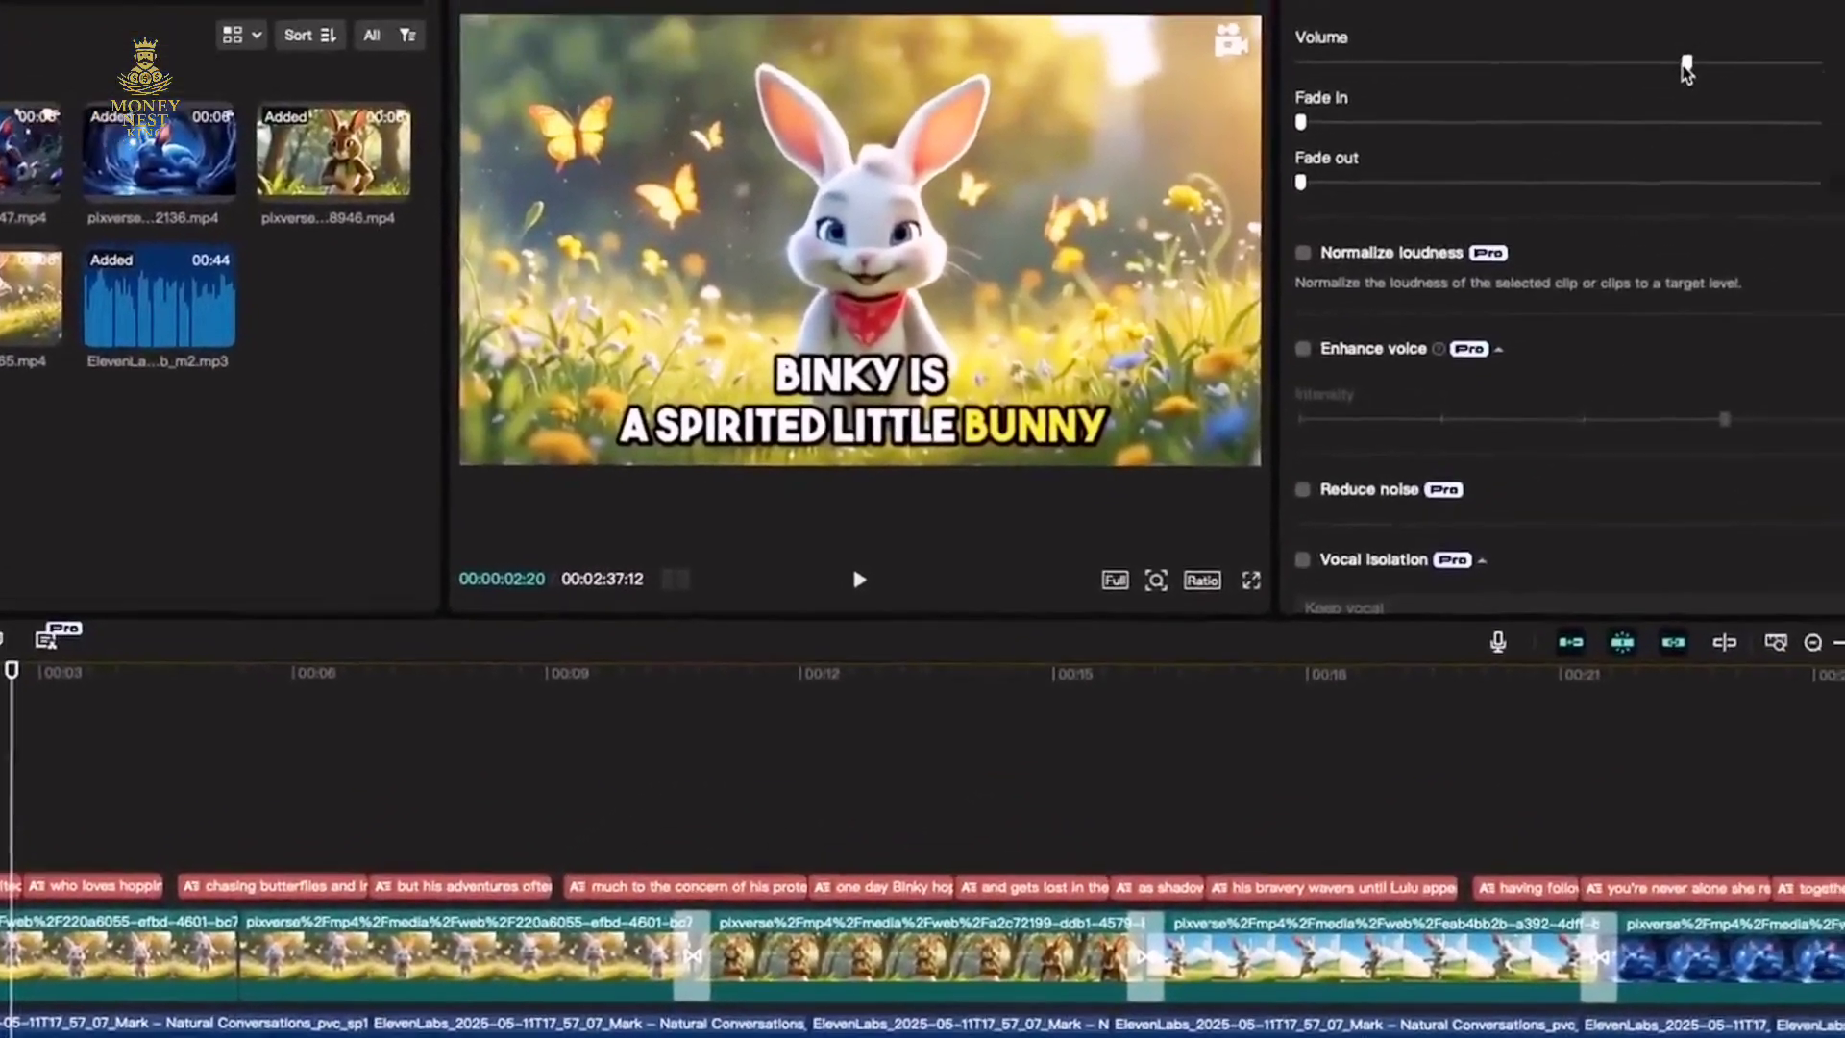
left_click_drag(1686, 72, 1546, 95)
key("space")
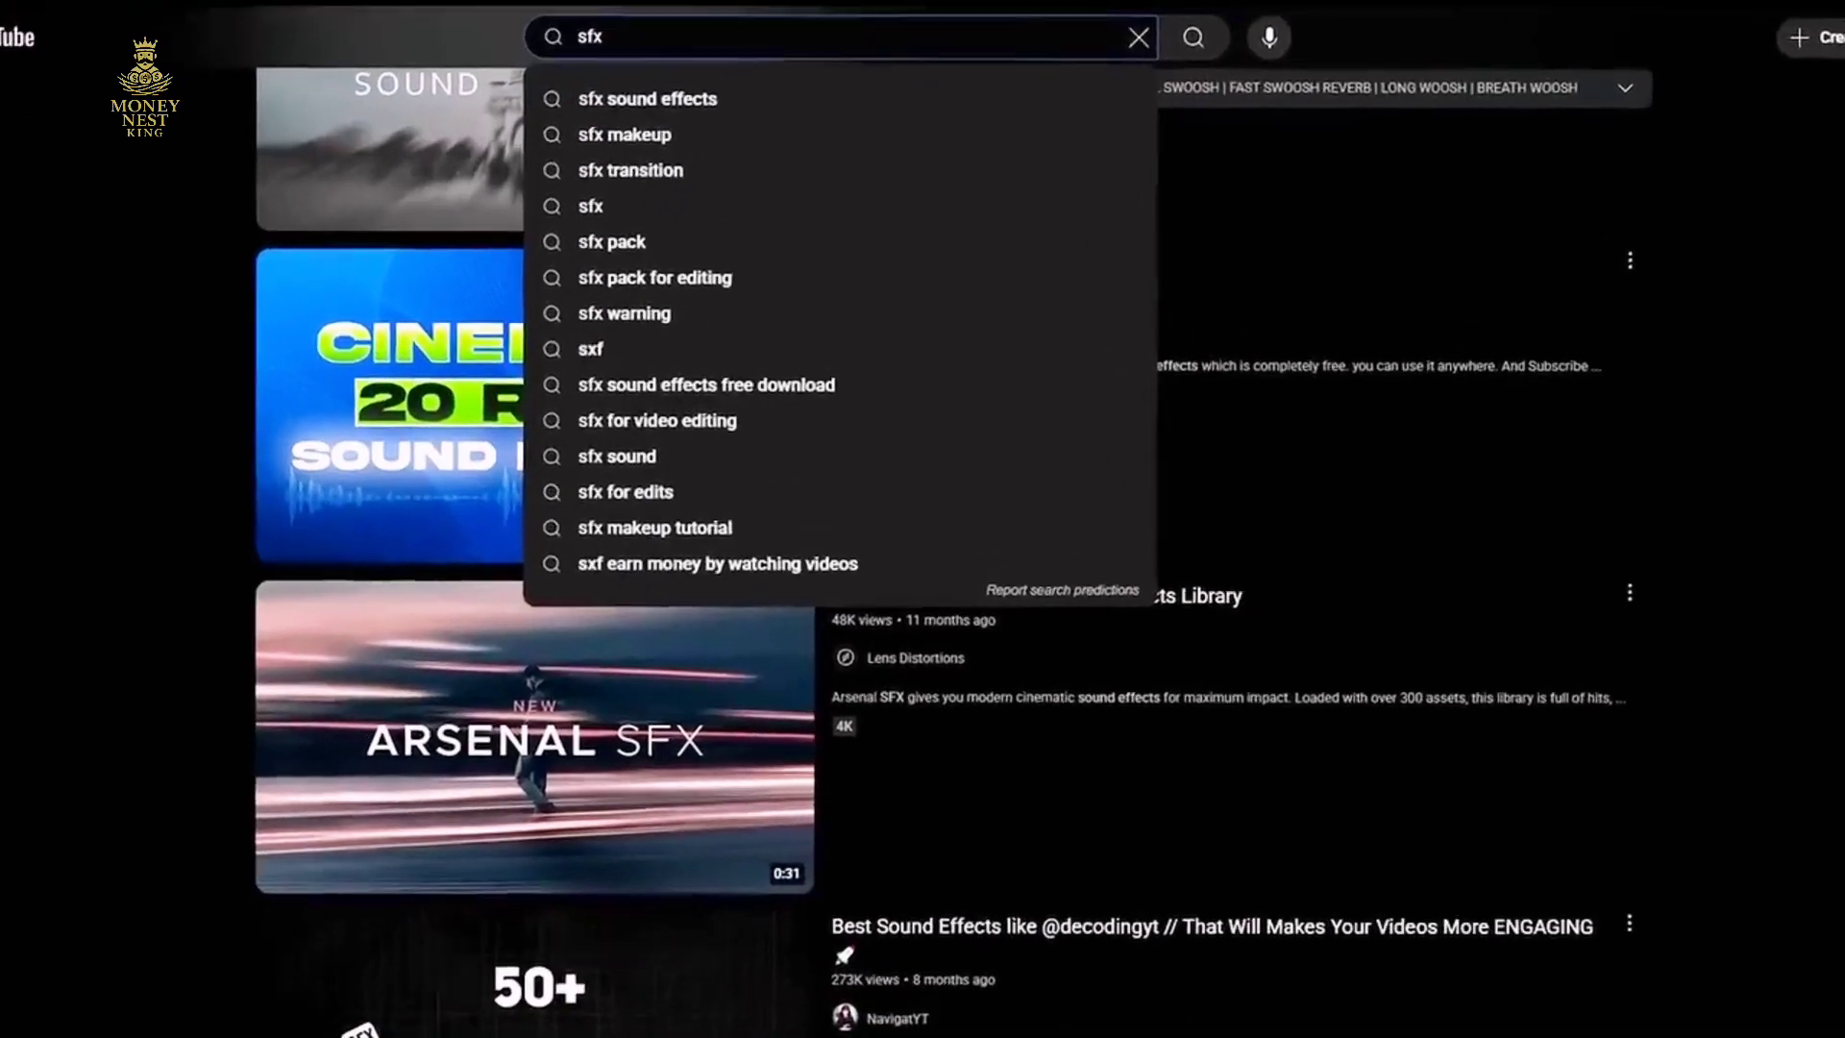
Search YouTube for 'nature sfx' and look through the results and the shared 'TikTok SFX & Asset Pack' folder for sound effects.
type("nat")
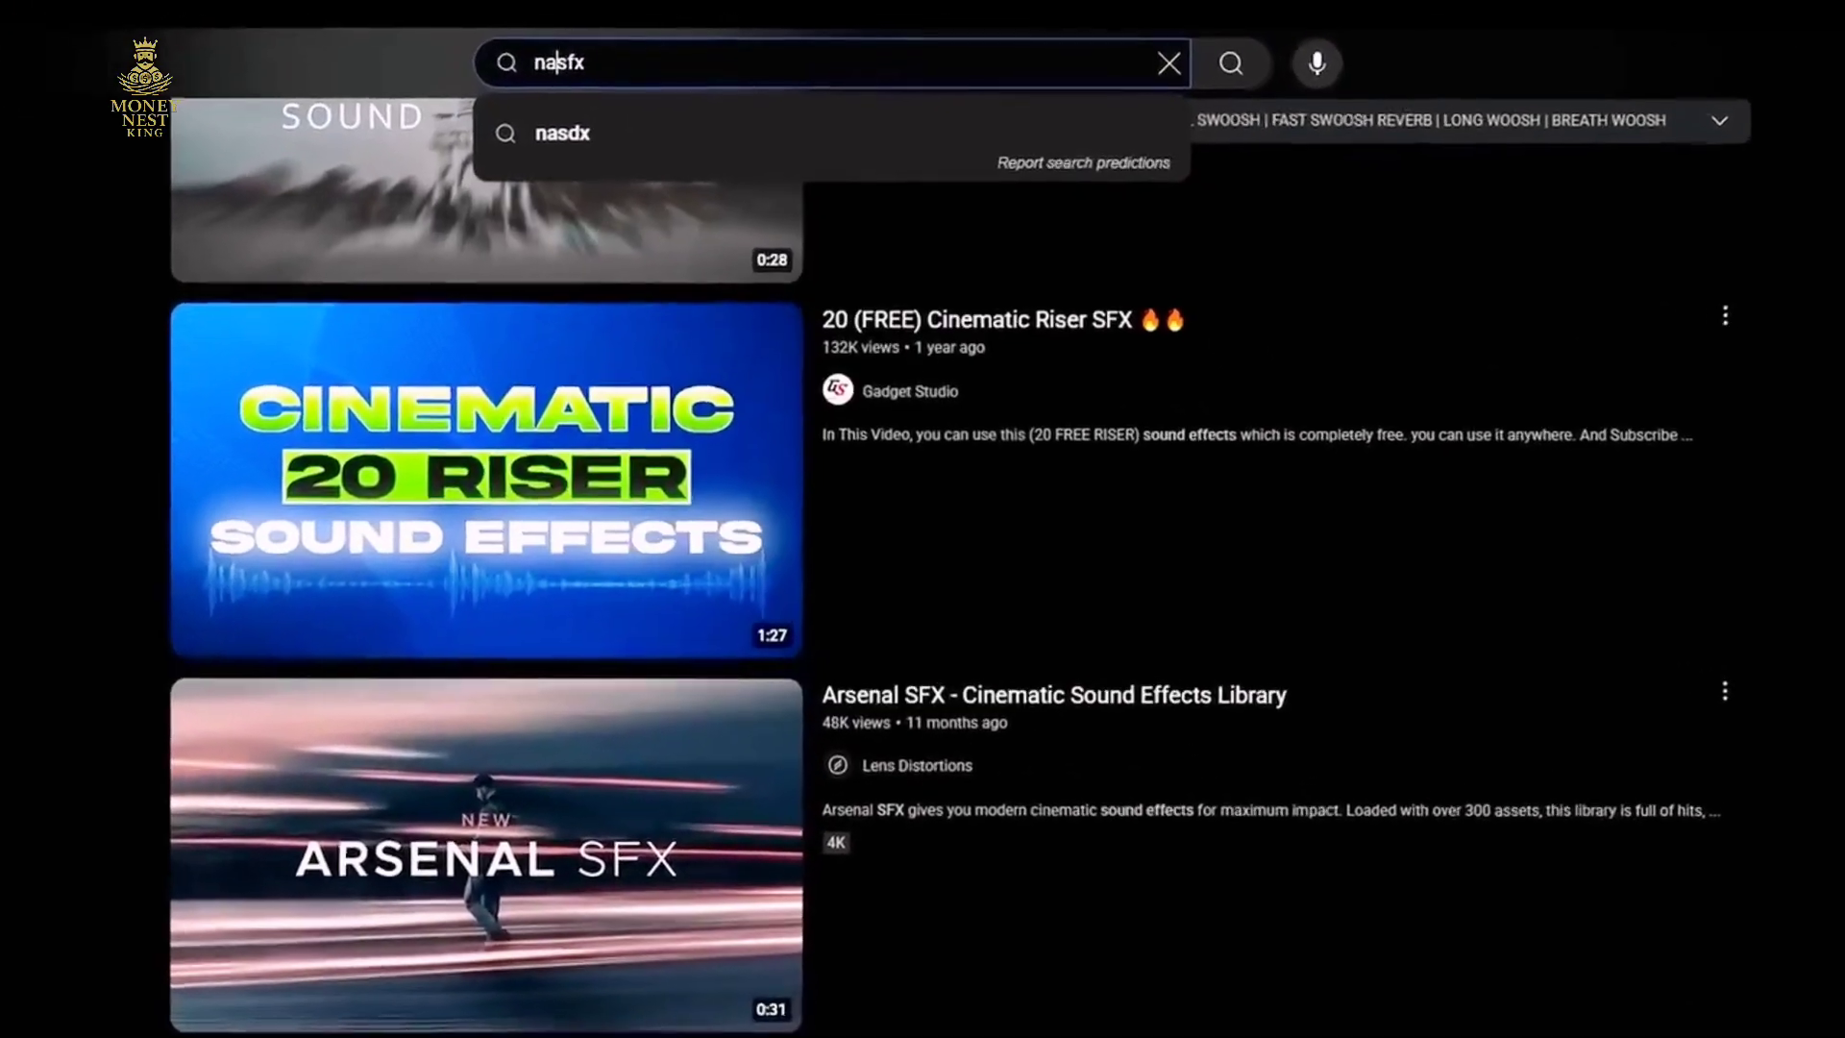
type("ure")
key("Return")
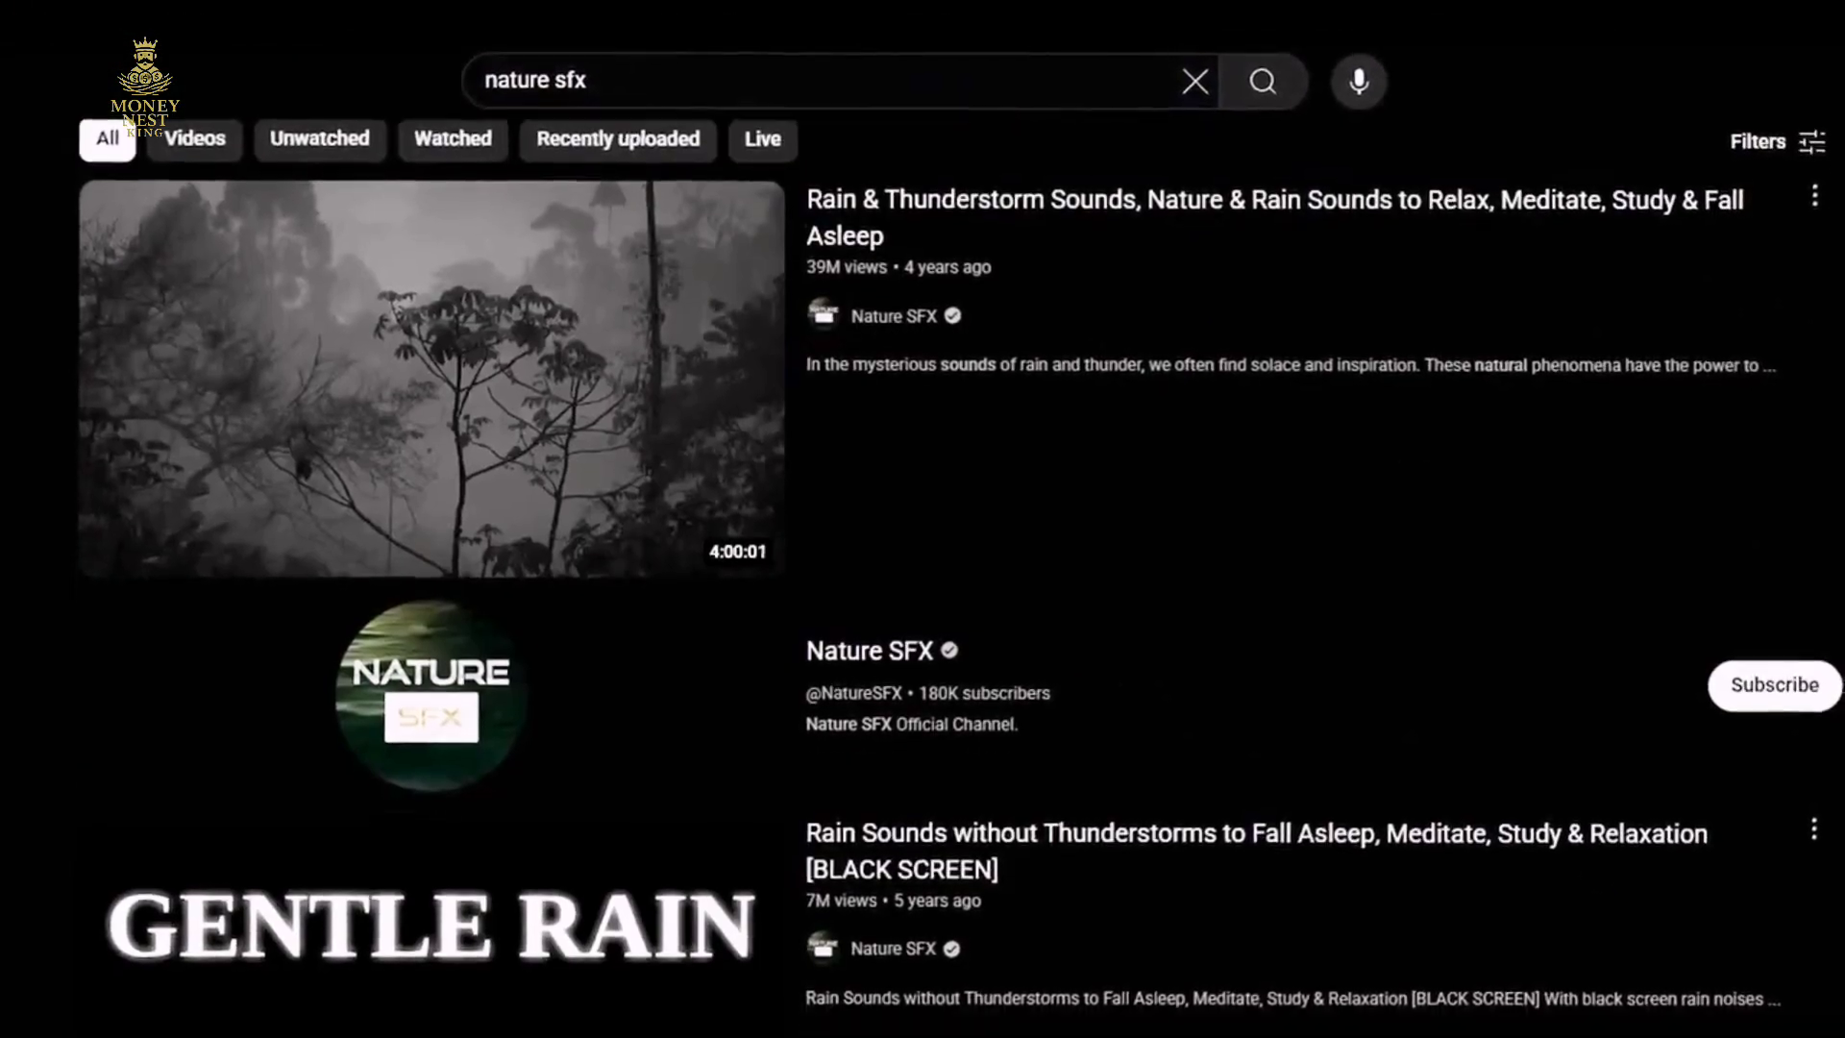
scroll(1594, 894, "down", 8)
scroll(1249, 576, "down", 15)
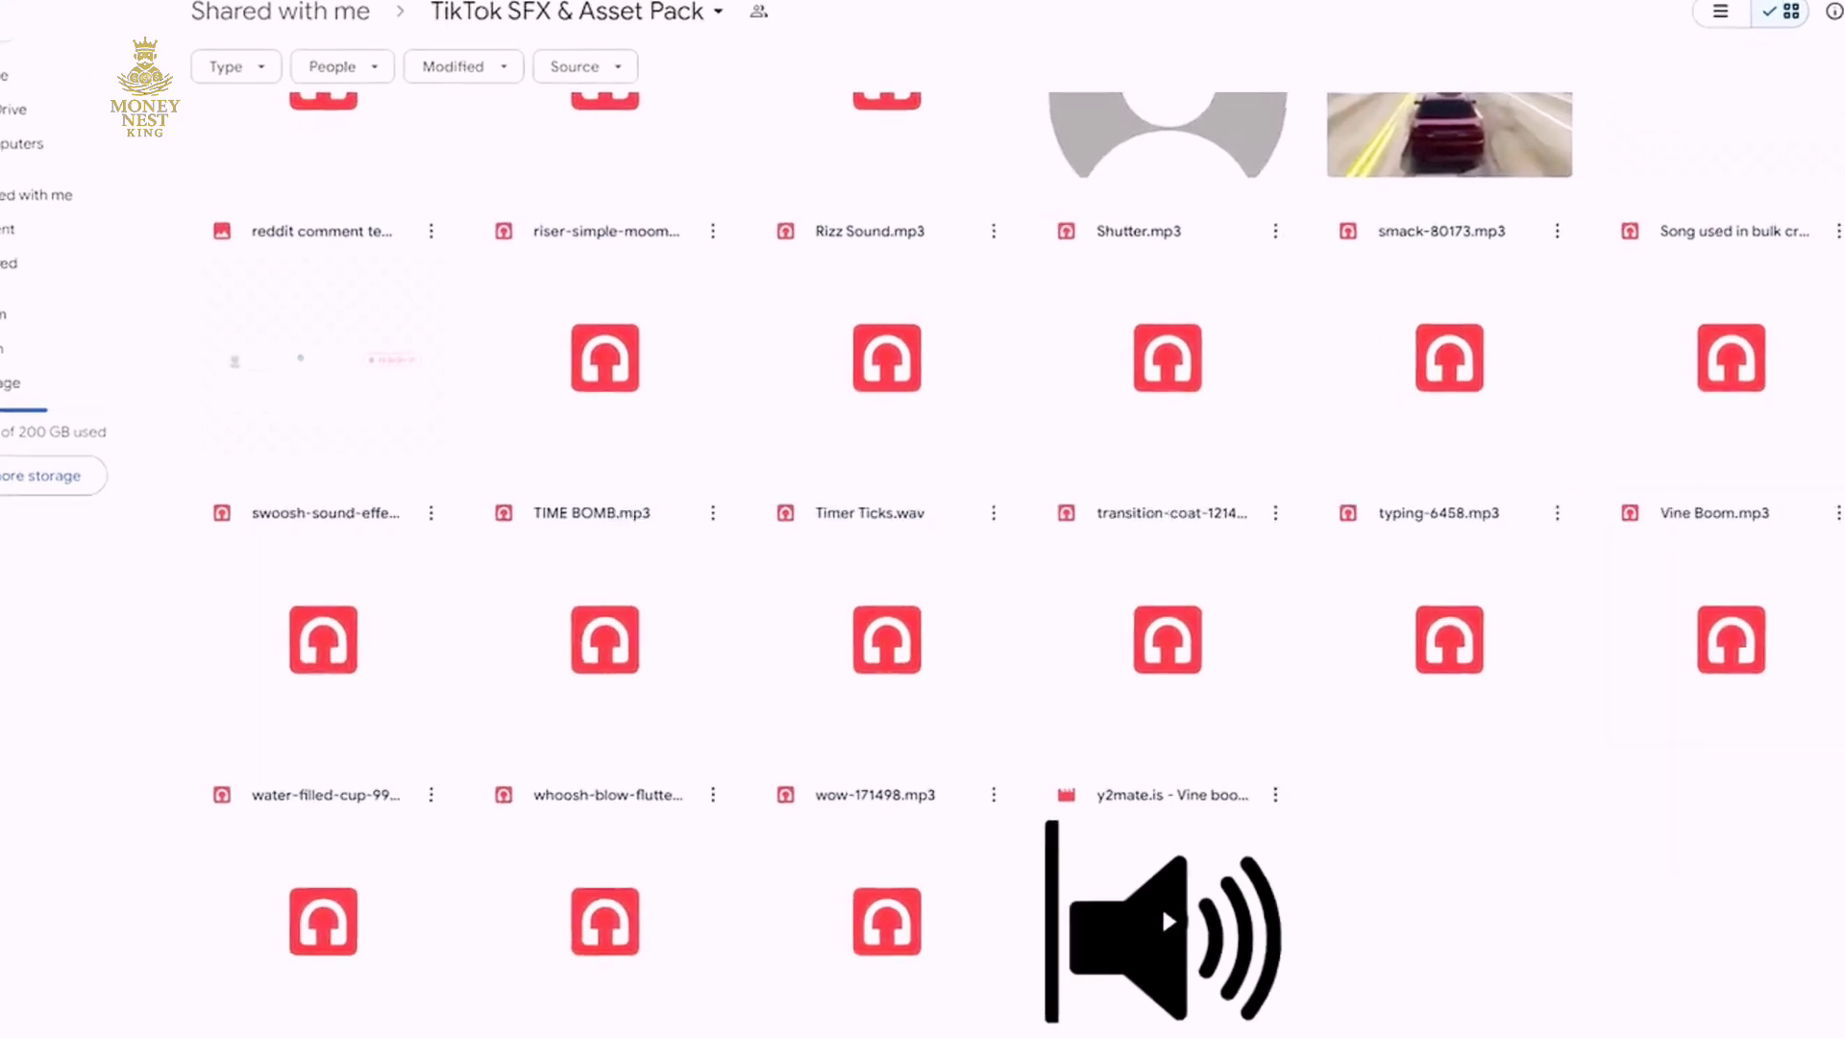
left_click(1795, 562)
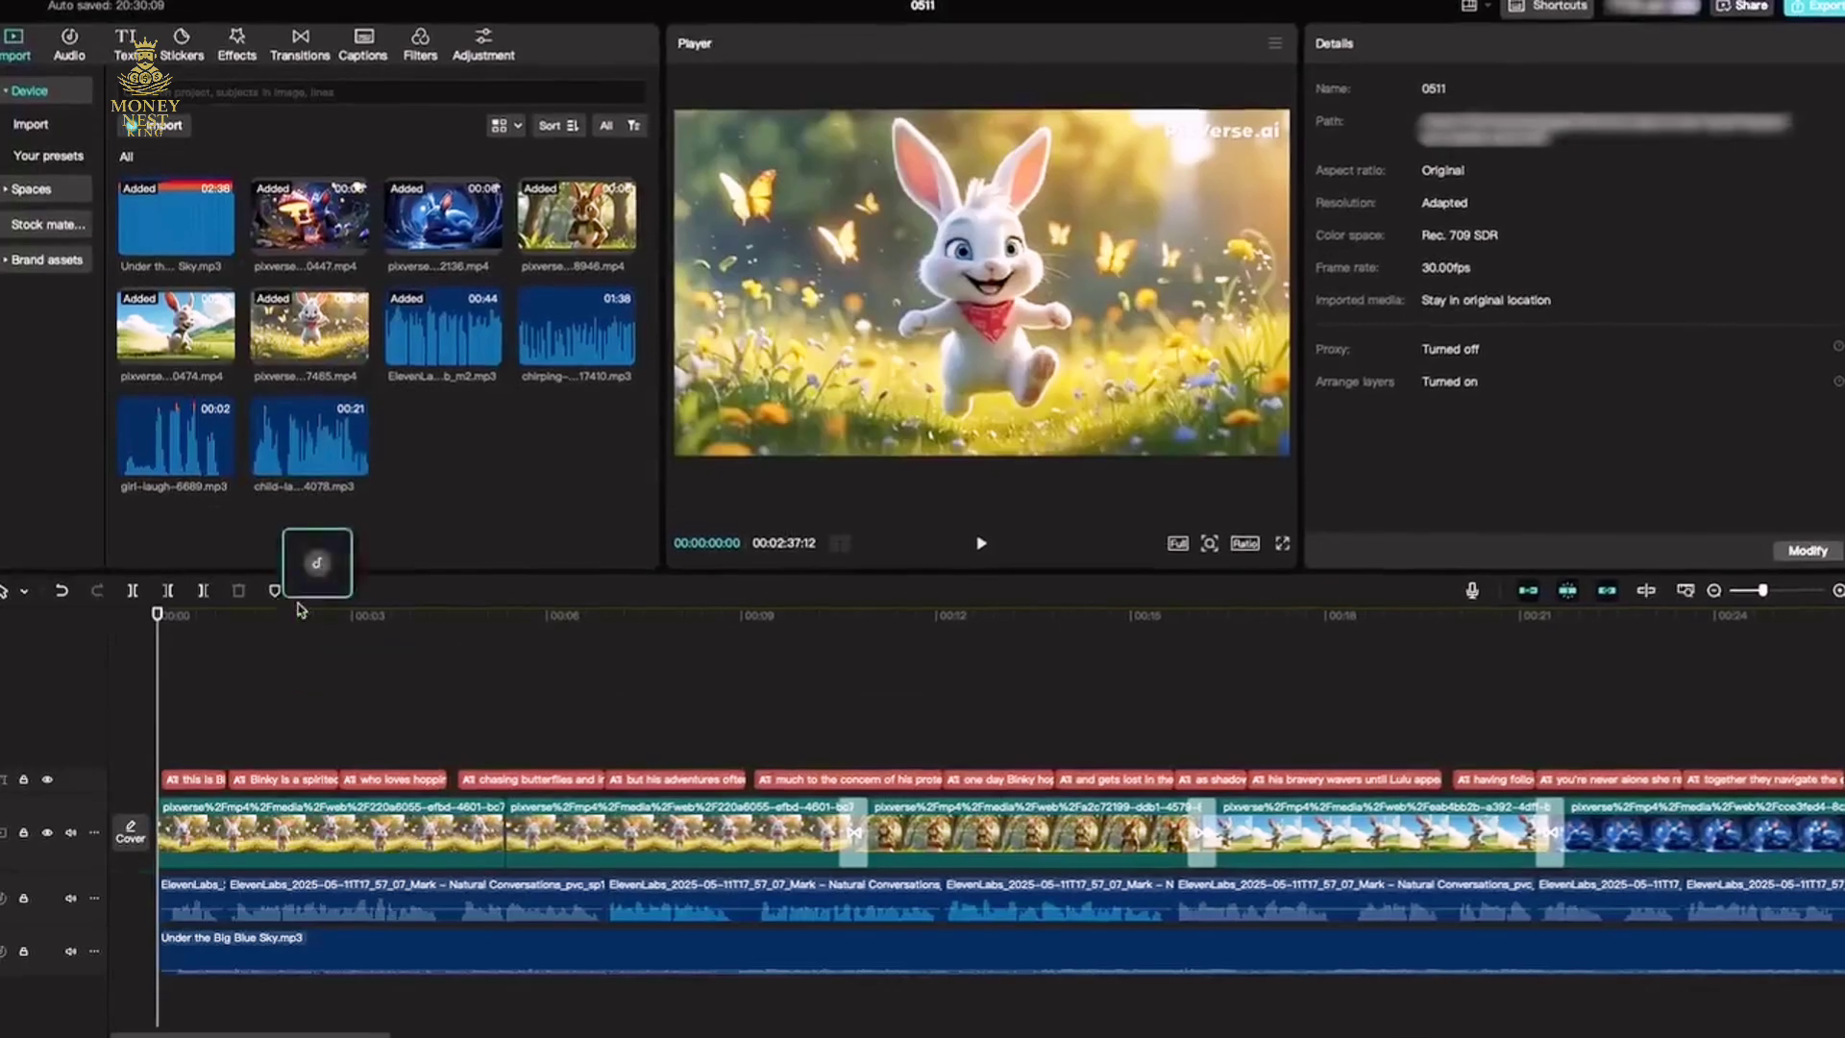
In CapCut, layer the child-laugh-tickles and chirping-birds-ambience sounds beneath the music from the start, and play them back.
left_click_drag(317, 556, 168, 1009)
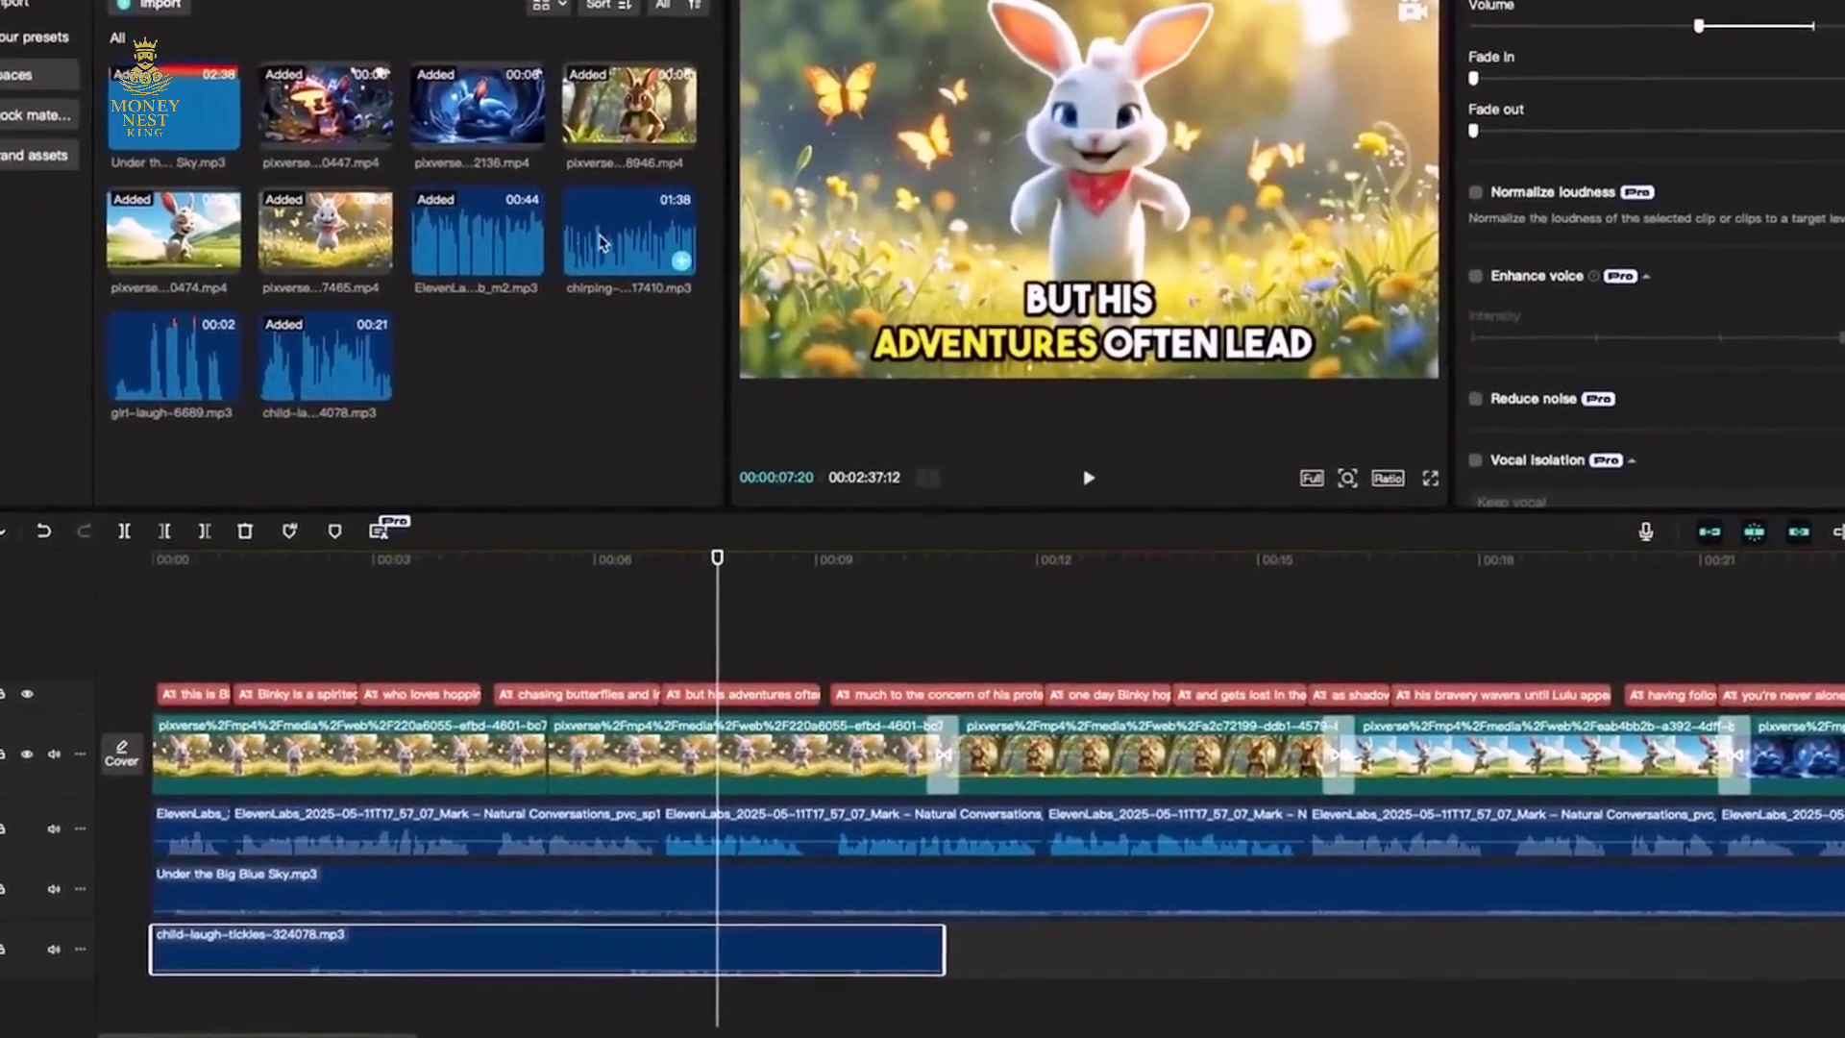
left_click_drag(601, 242, 151, 1035)
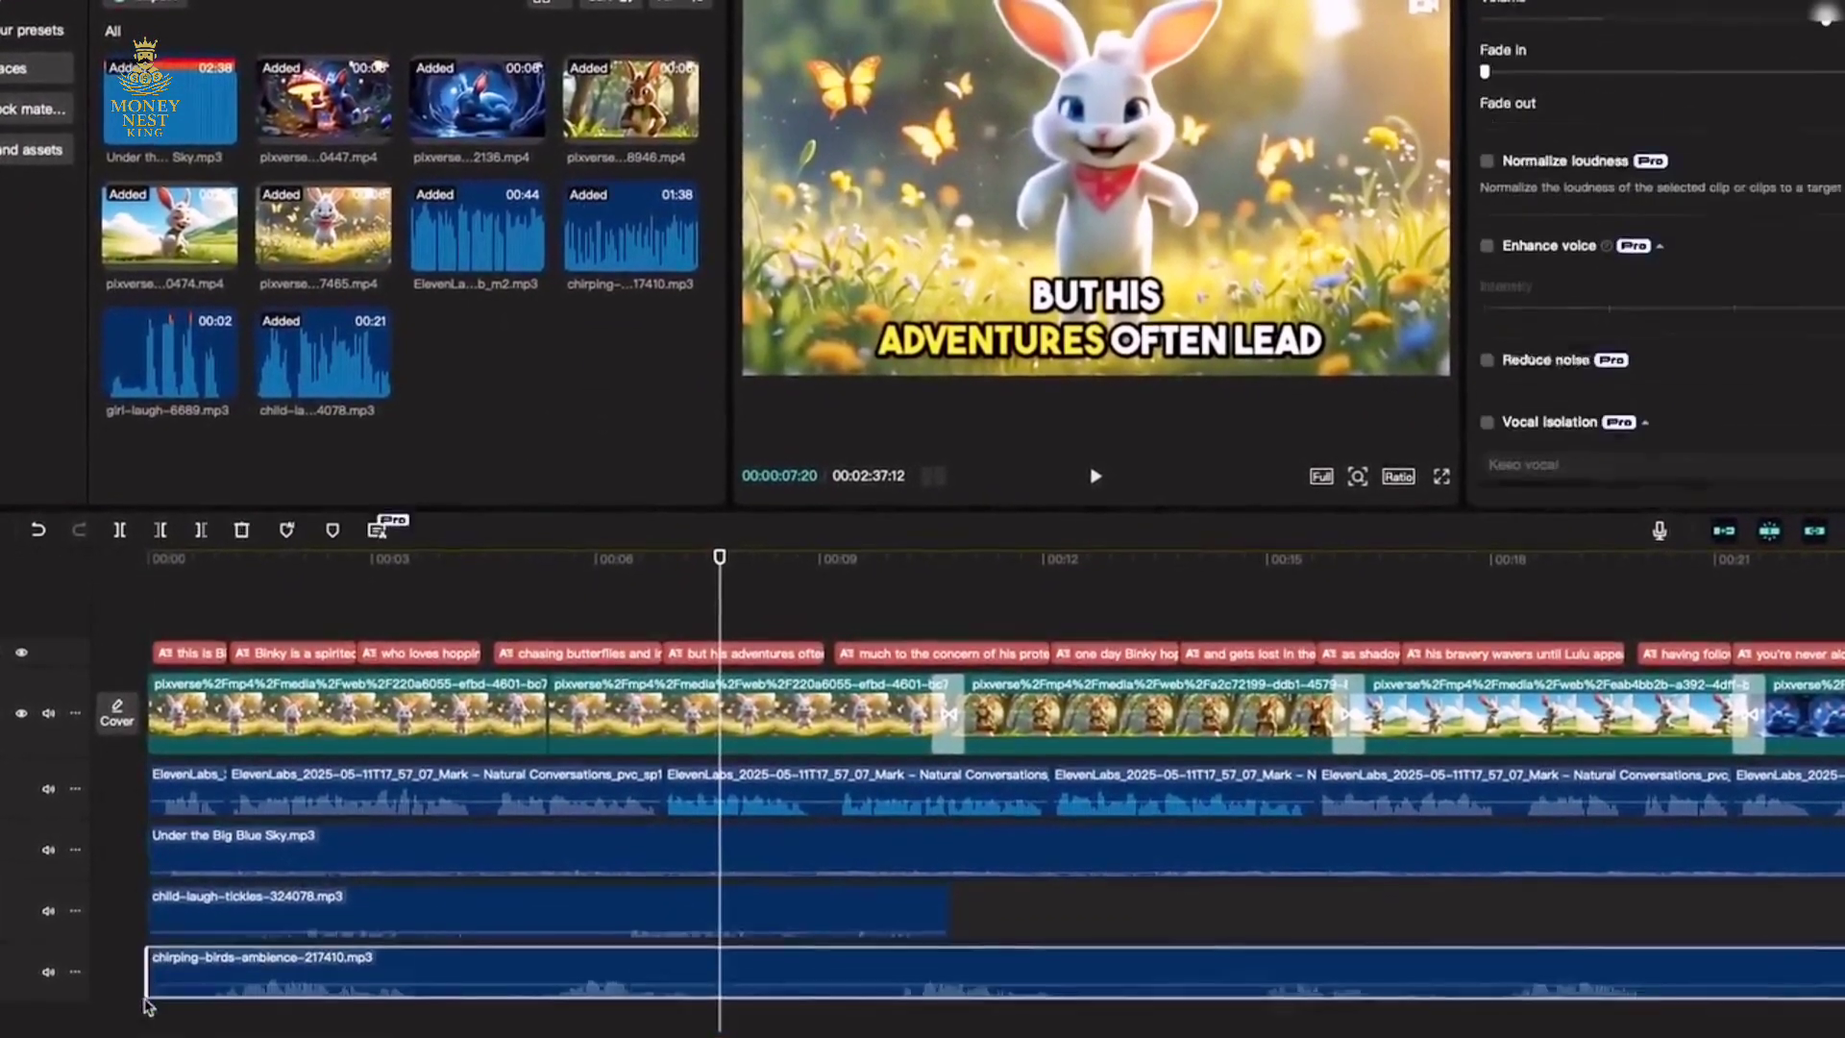
key("space")
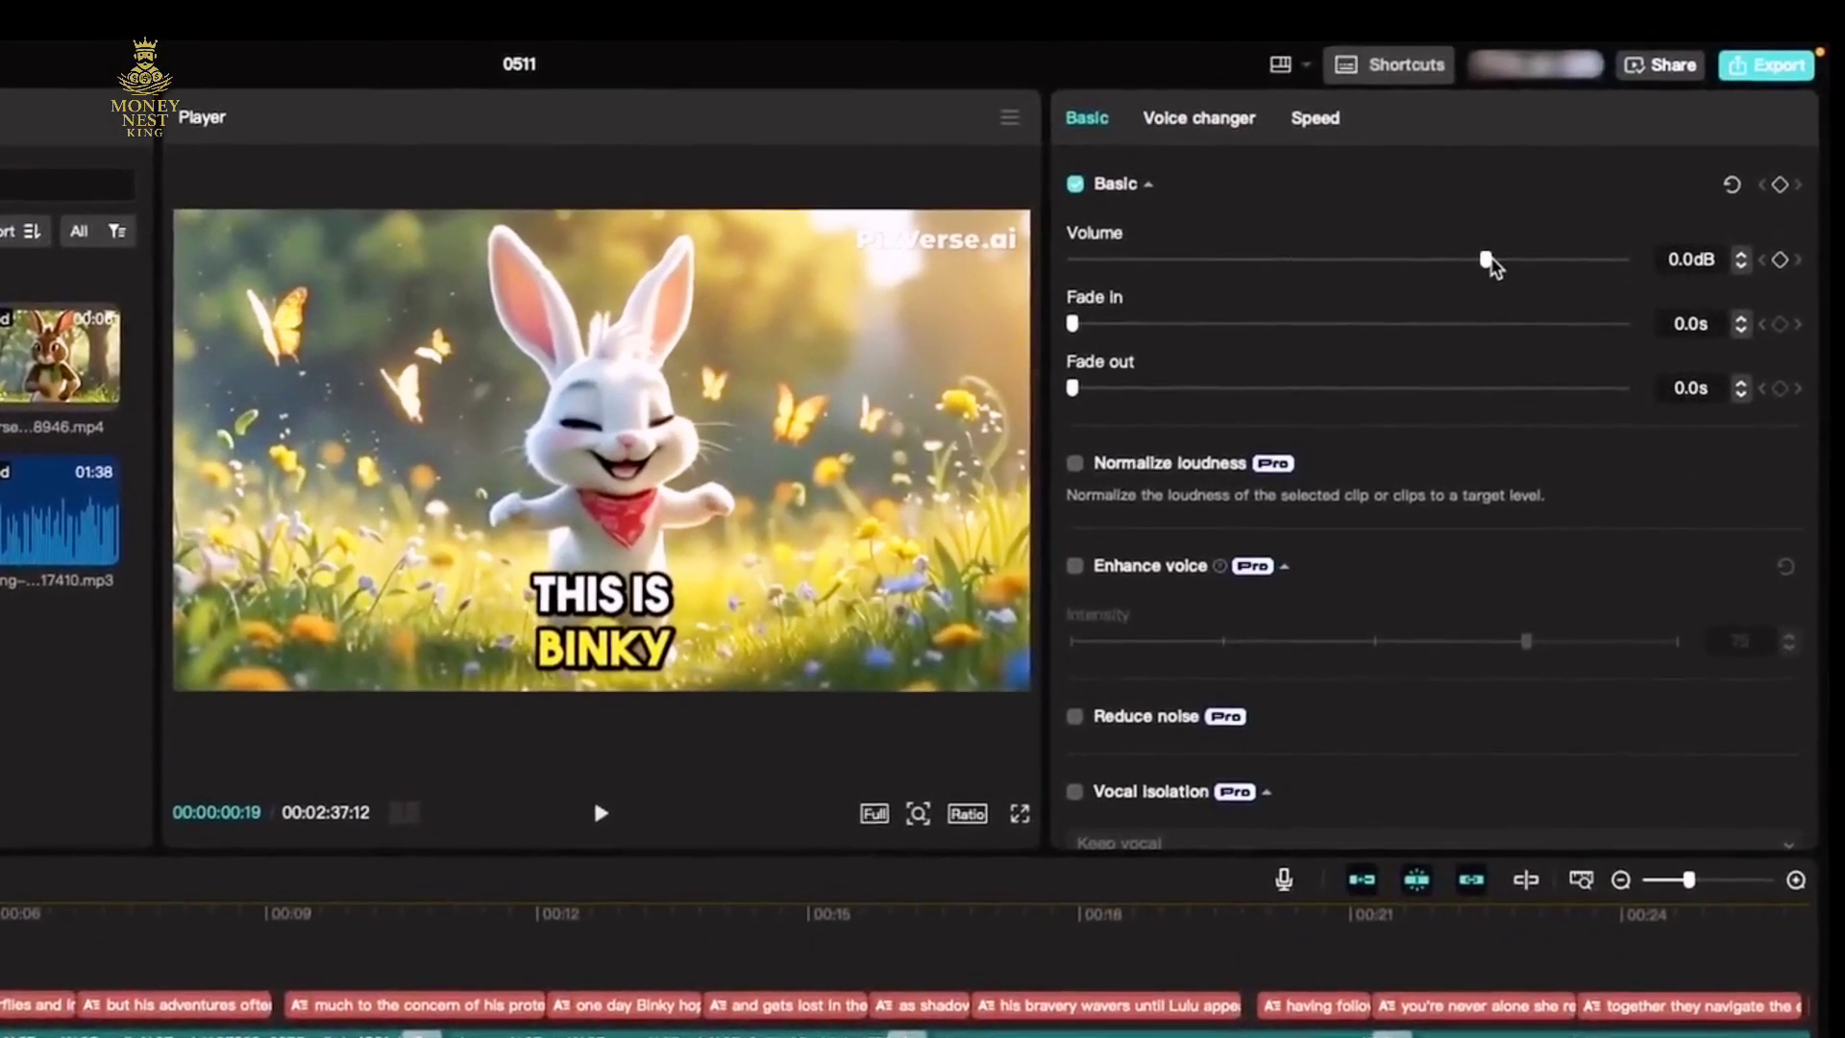
Lower the selected sound effect's volume to about -13.2 dB, check it in playback, and reduce it a little further.
left_click_drag(1734, 80, 1674, 81)
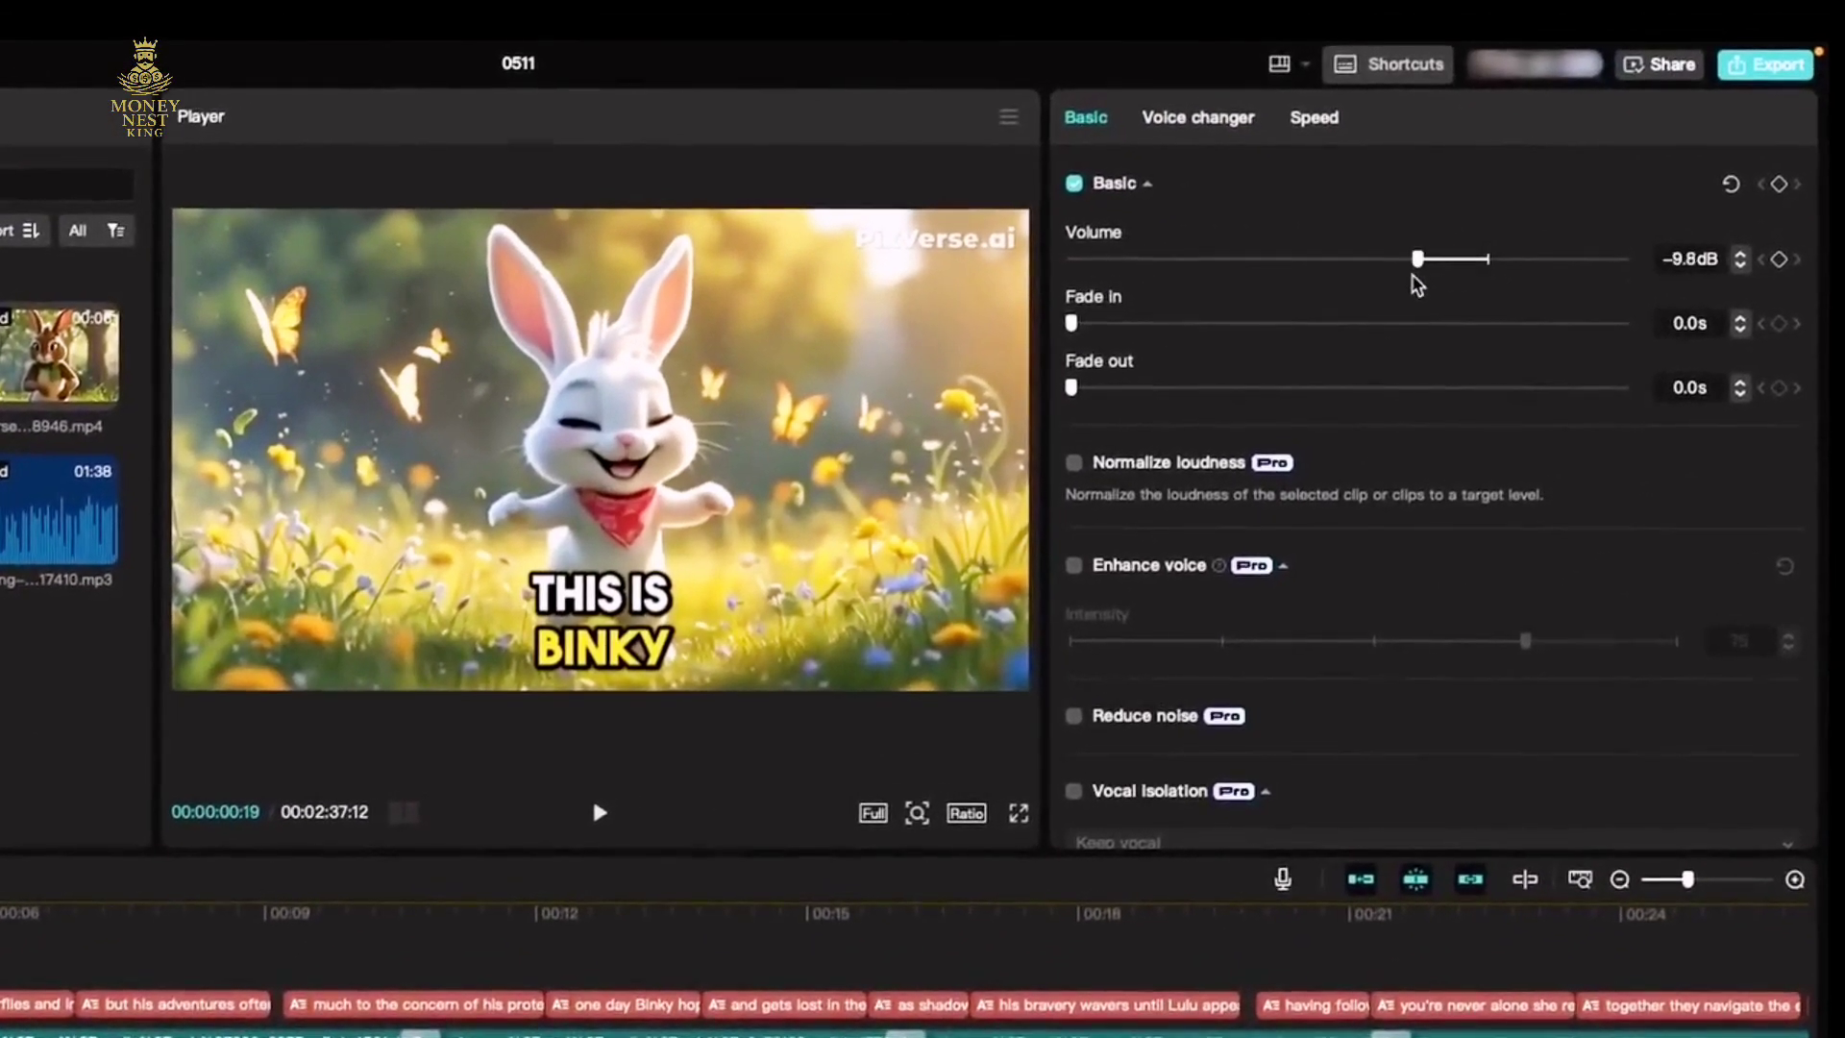
left_click_drag(1413, 277, 1392, 288)
key("space")
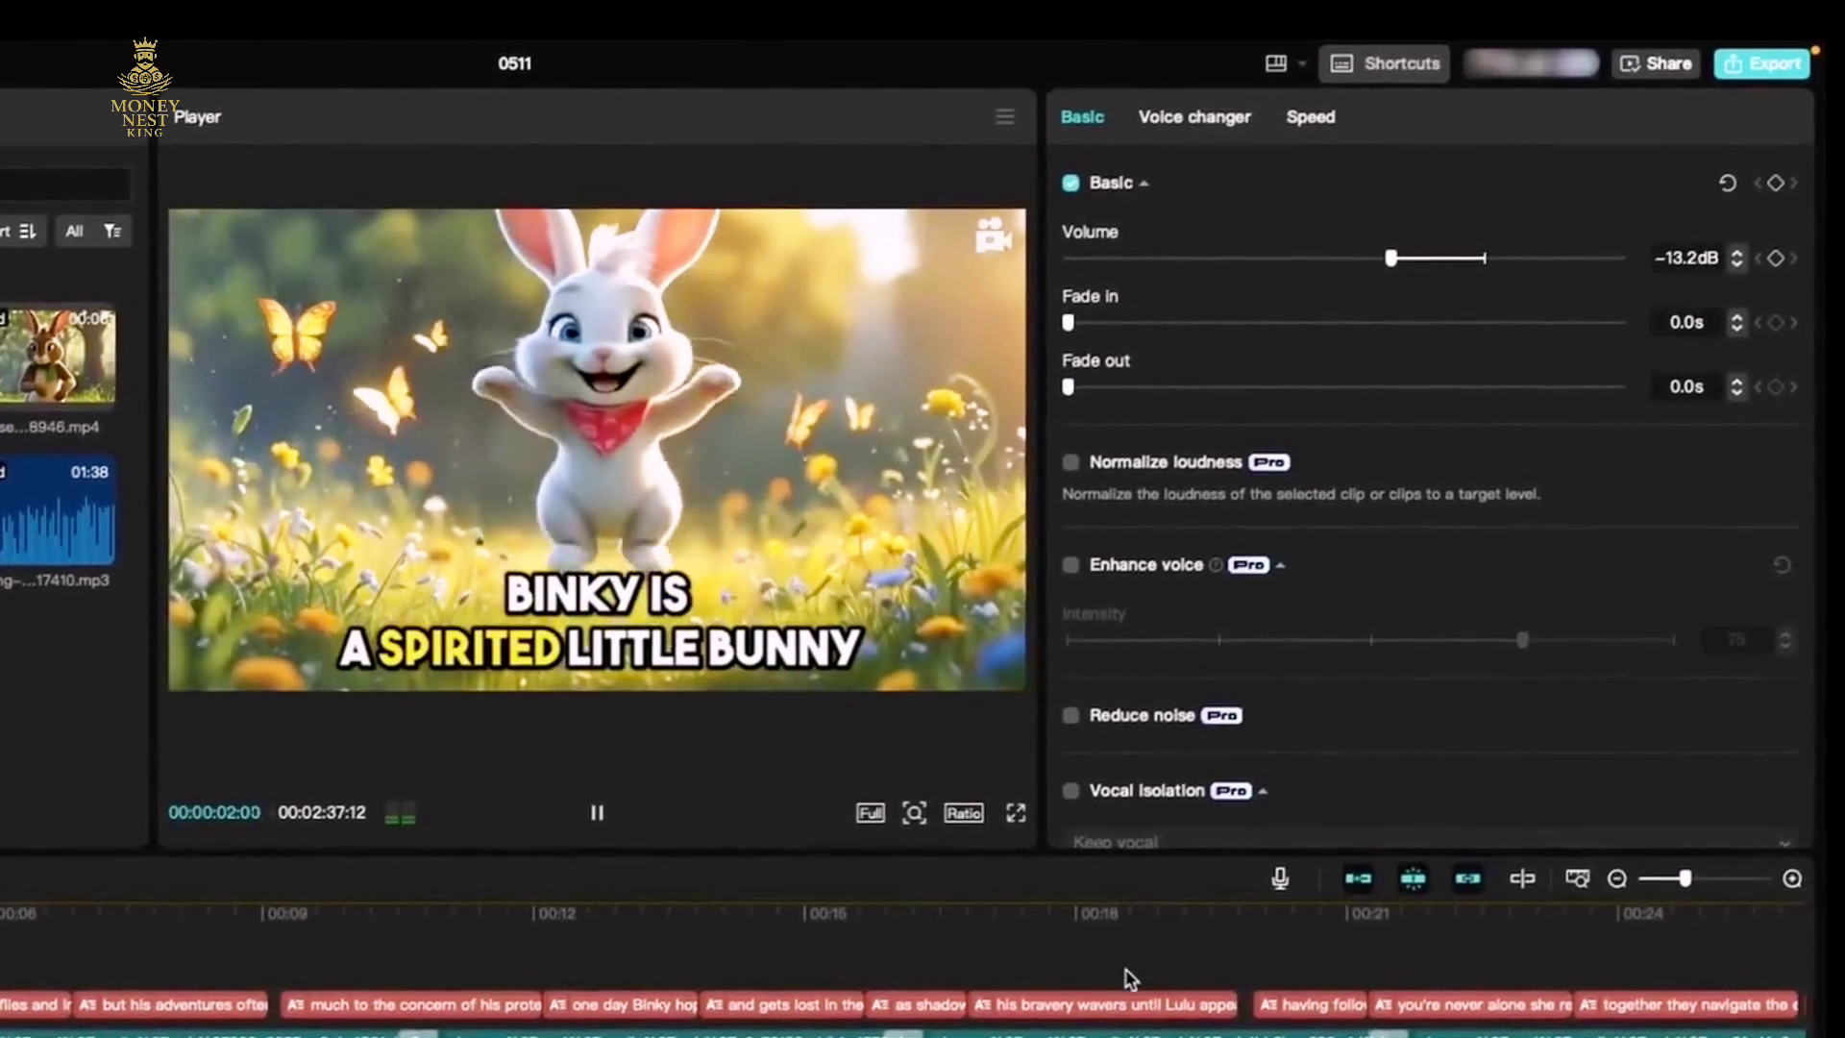
left_click_drag(1395, 258, 1338, 255)
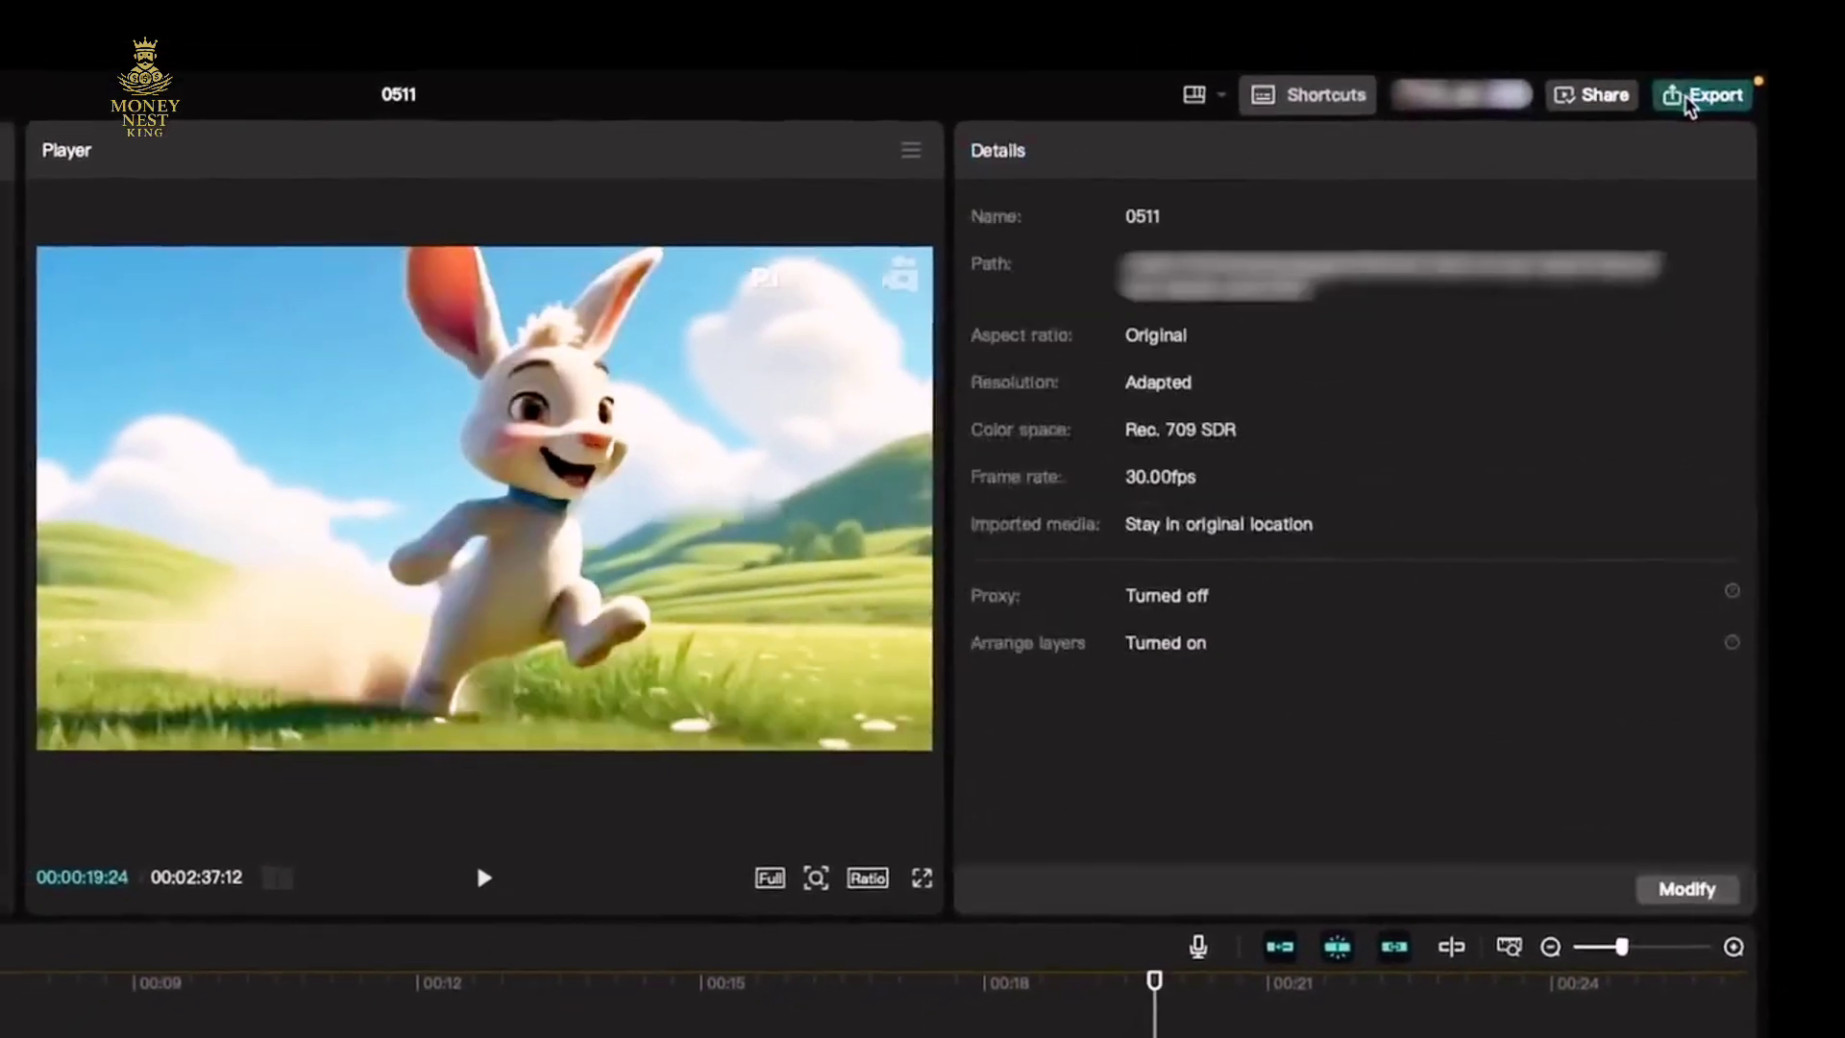
Set up the export of Final Bunny Video at 1080P with Higher bit rate, 60fps frame rate and Optical flow enabled.
left_click(1686, 96)
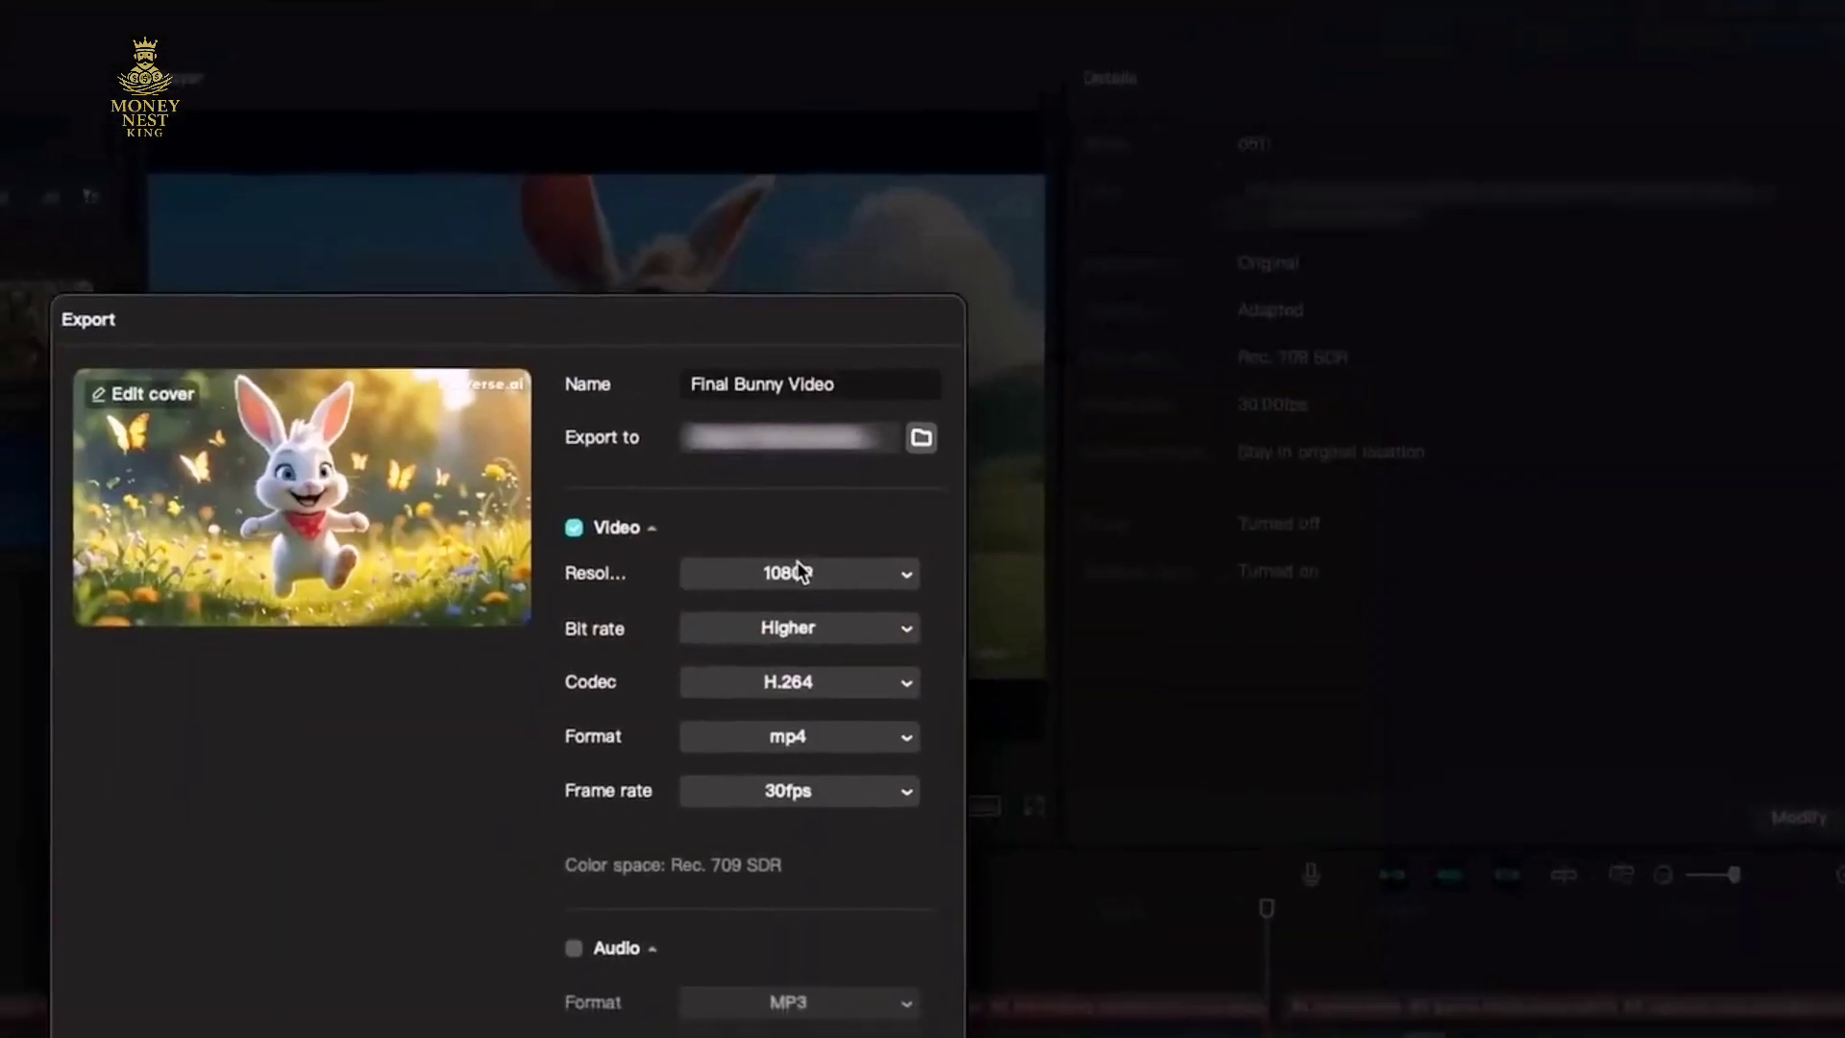
left_click(795, 465)
left_click(1165, 416)
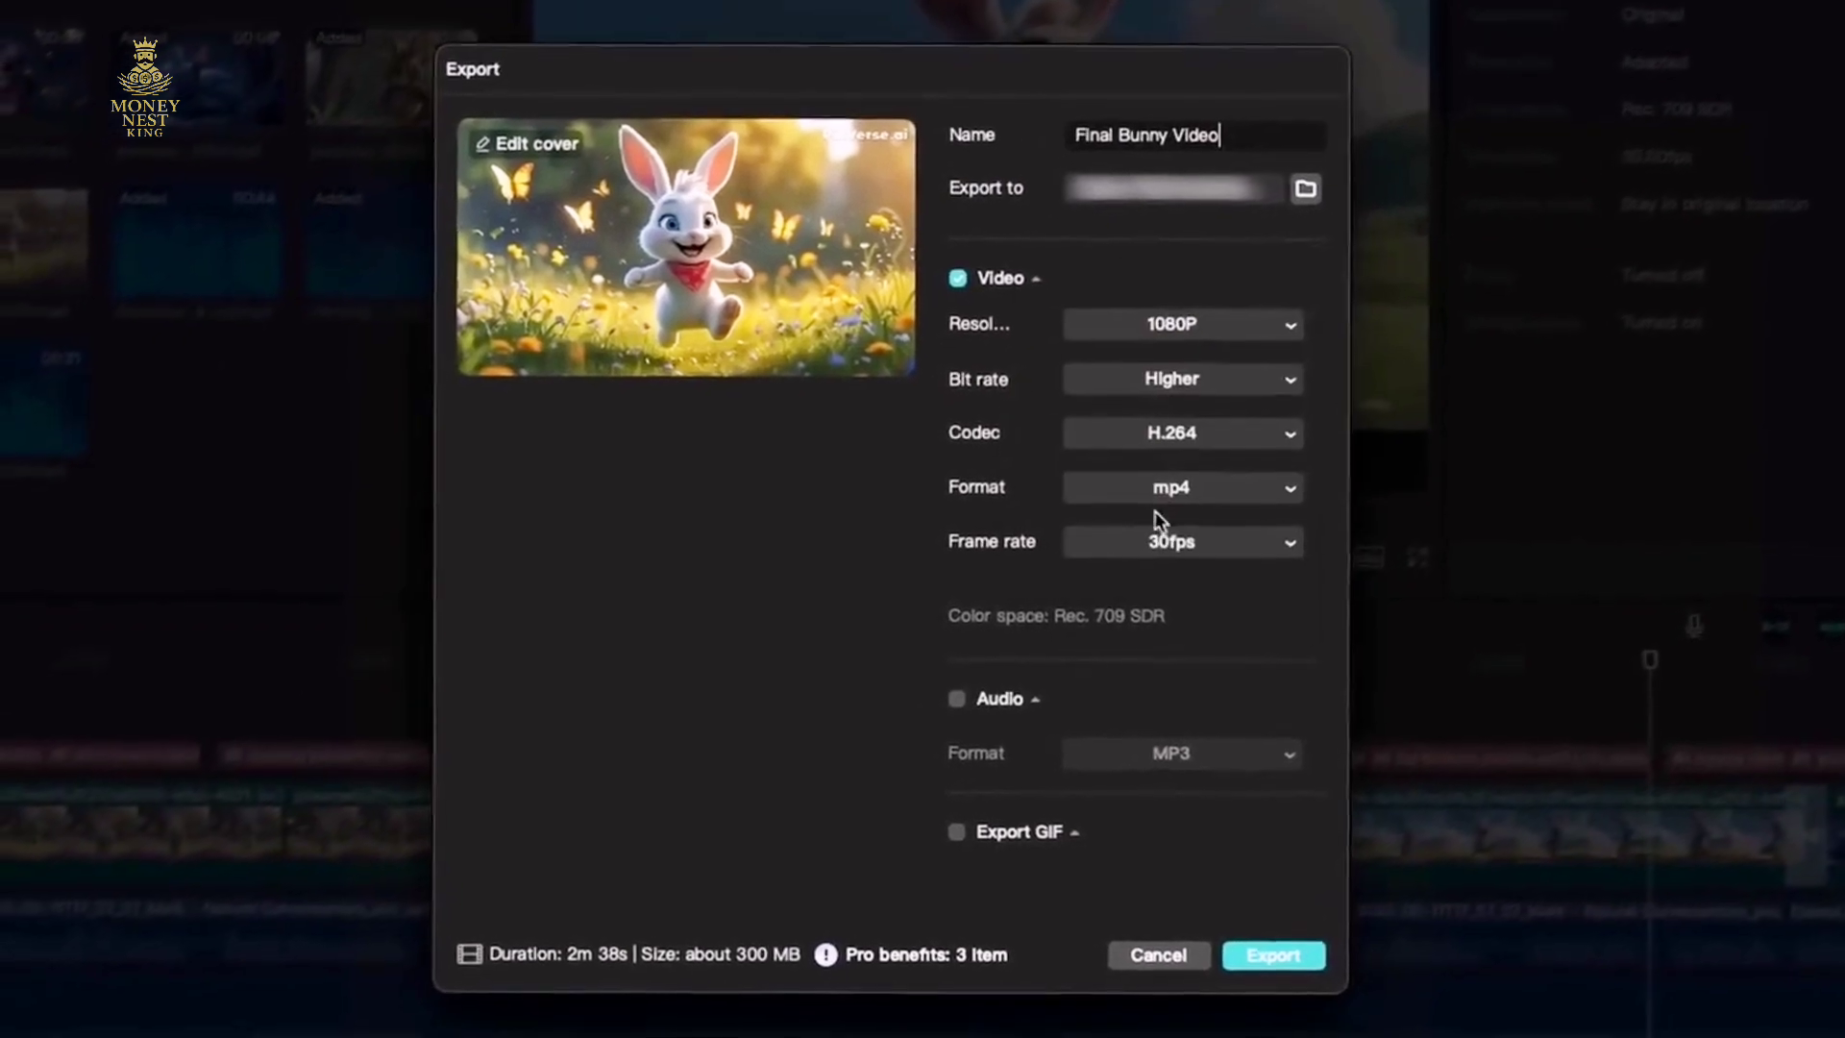
left_click(1158, 813)
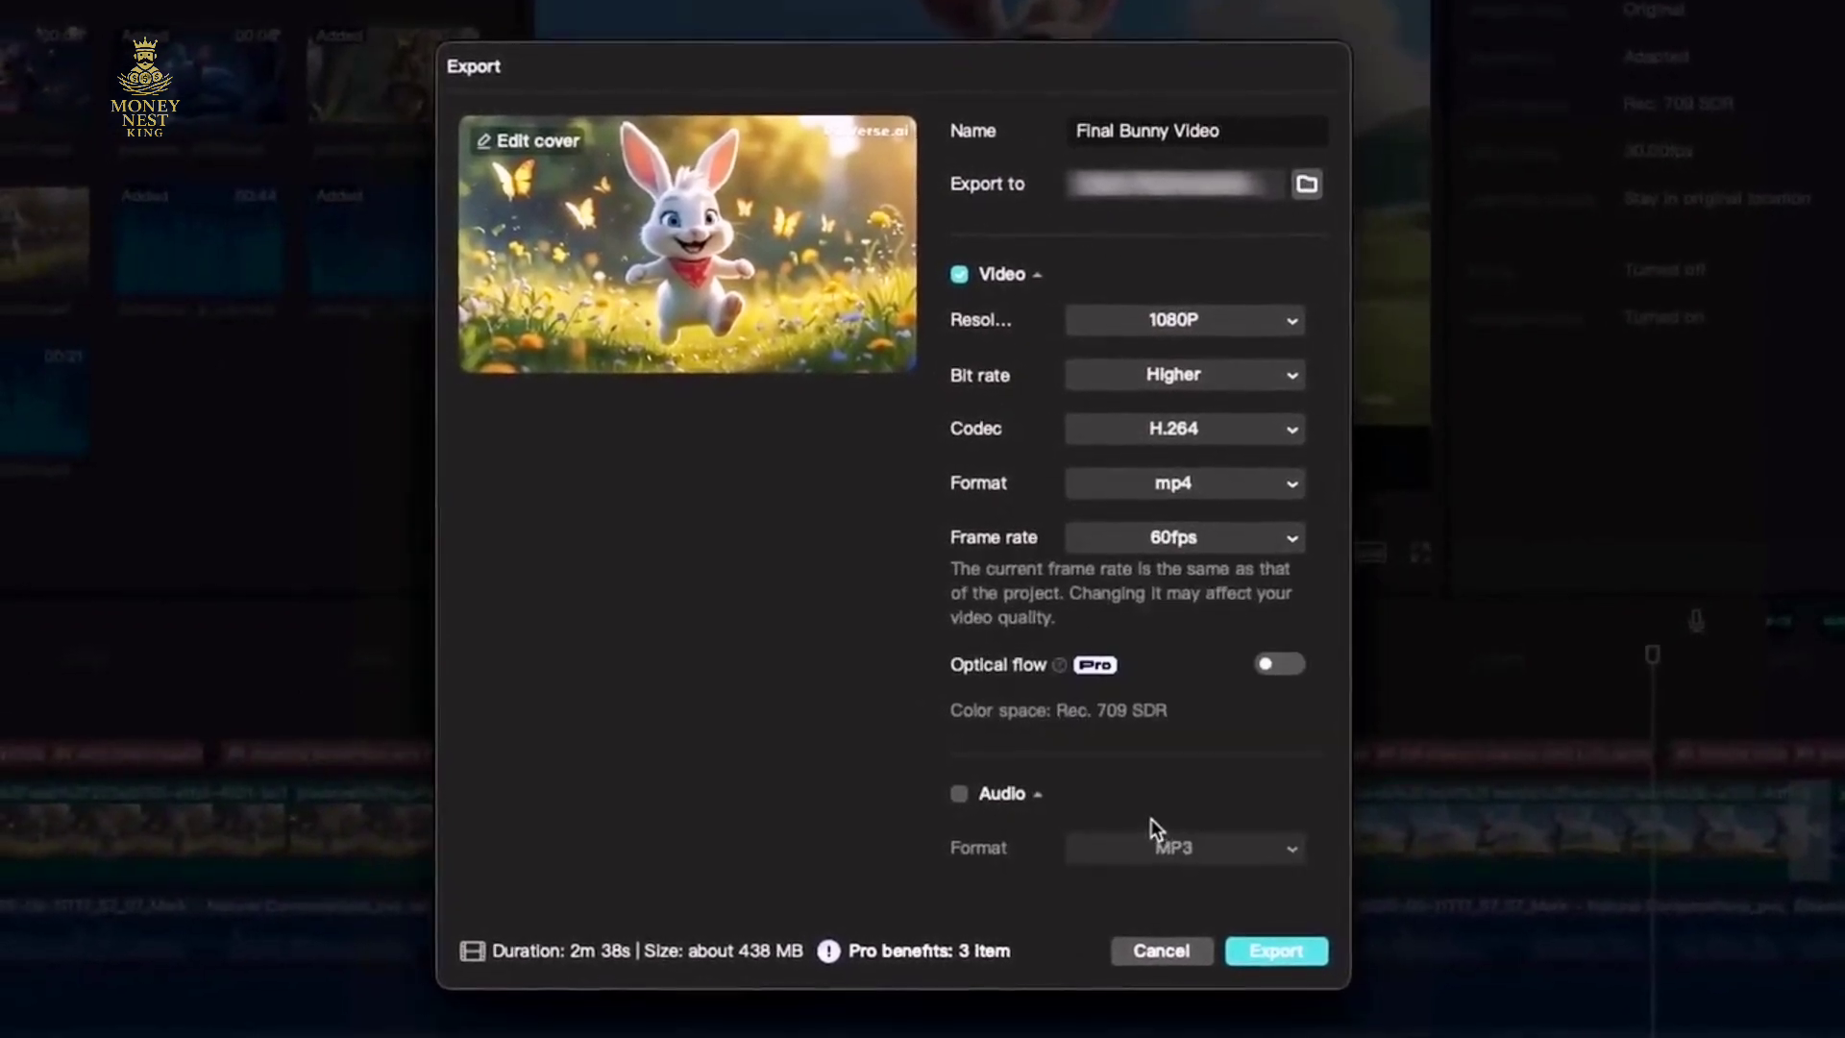
left_click(1272, 663)
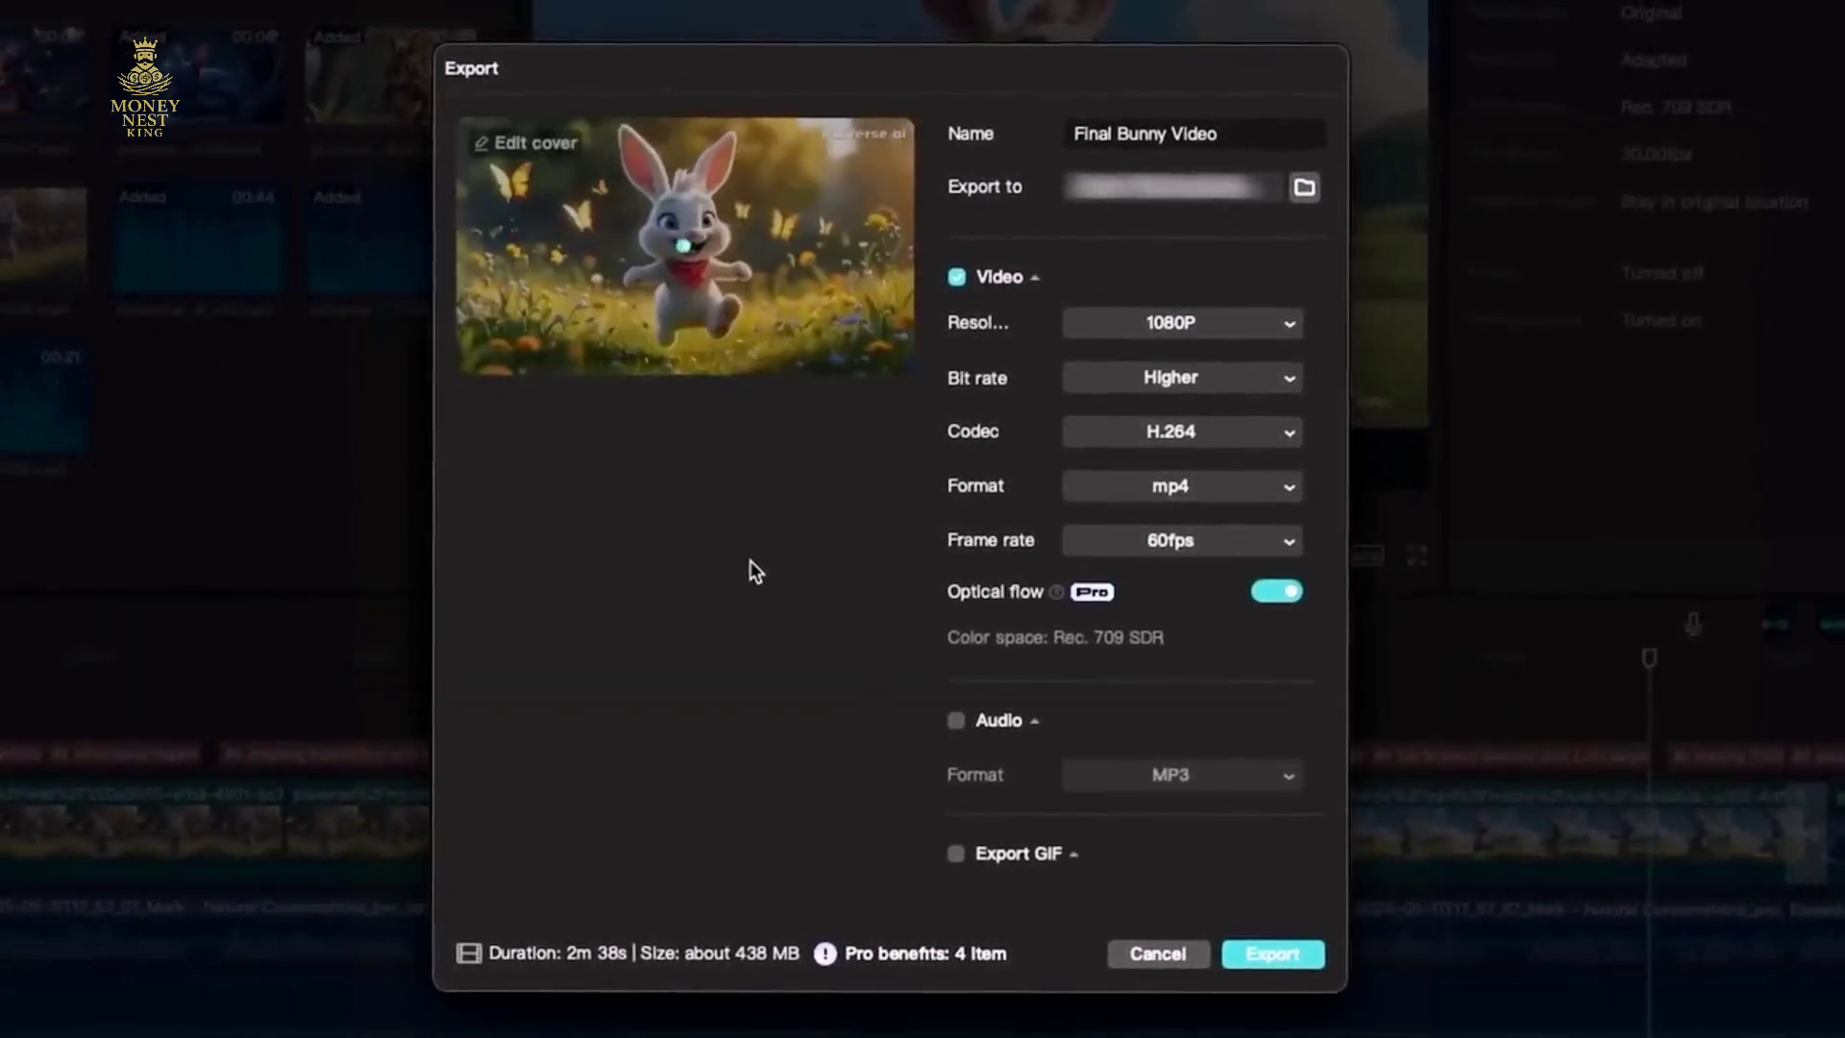